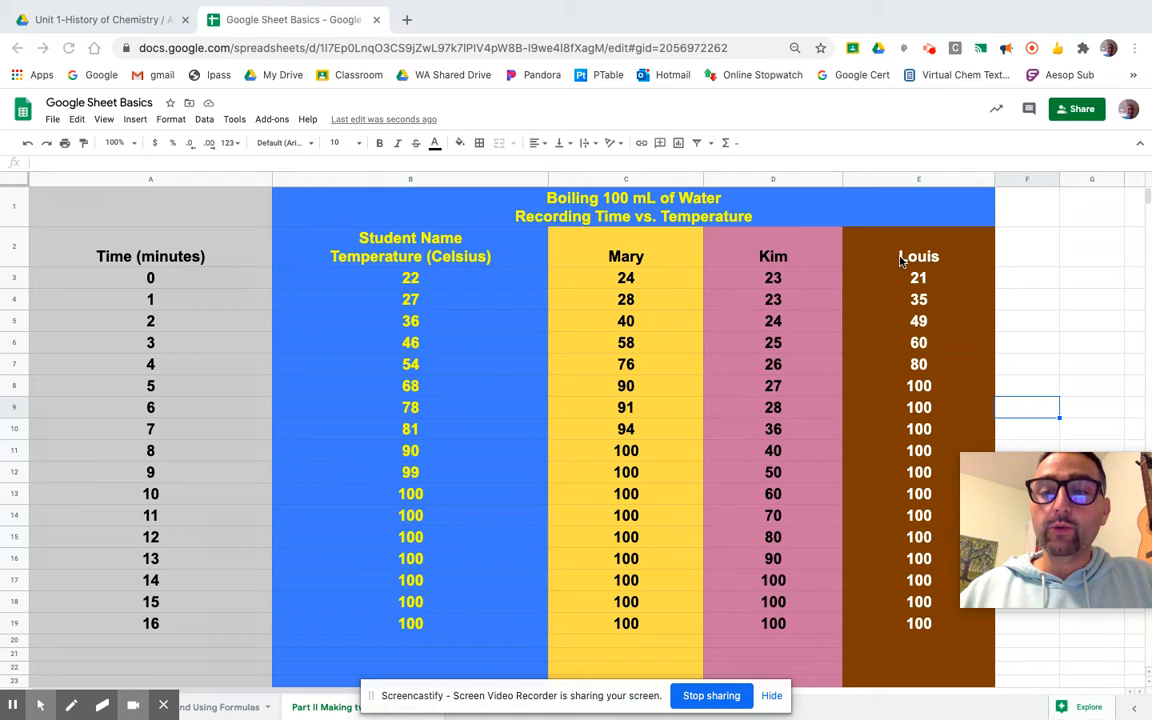
Replace the "Student Name" placeholder in the column B header with a student's first name
left_click(465, 240)
double_click(465, 240)
left_click_drag(465, 240, 358, 237)
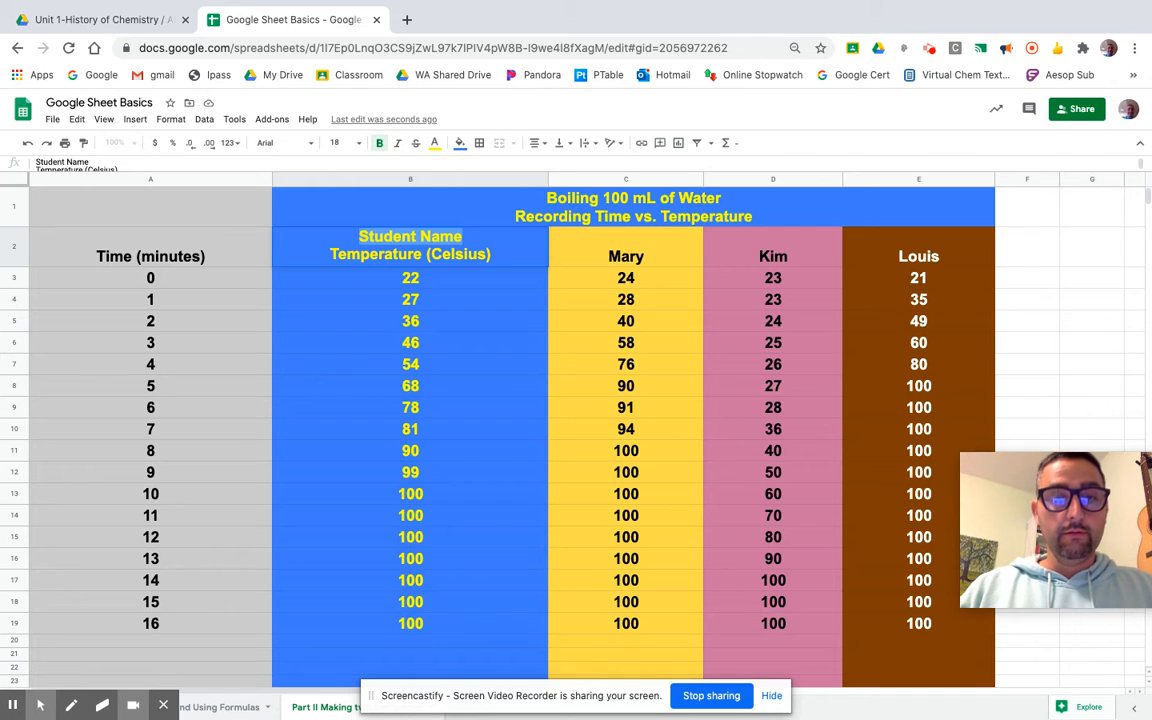
type("Mario")
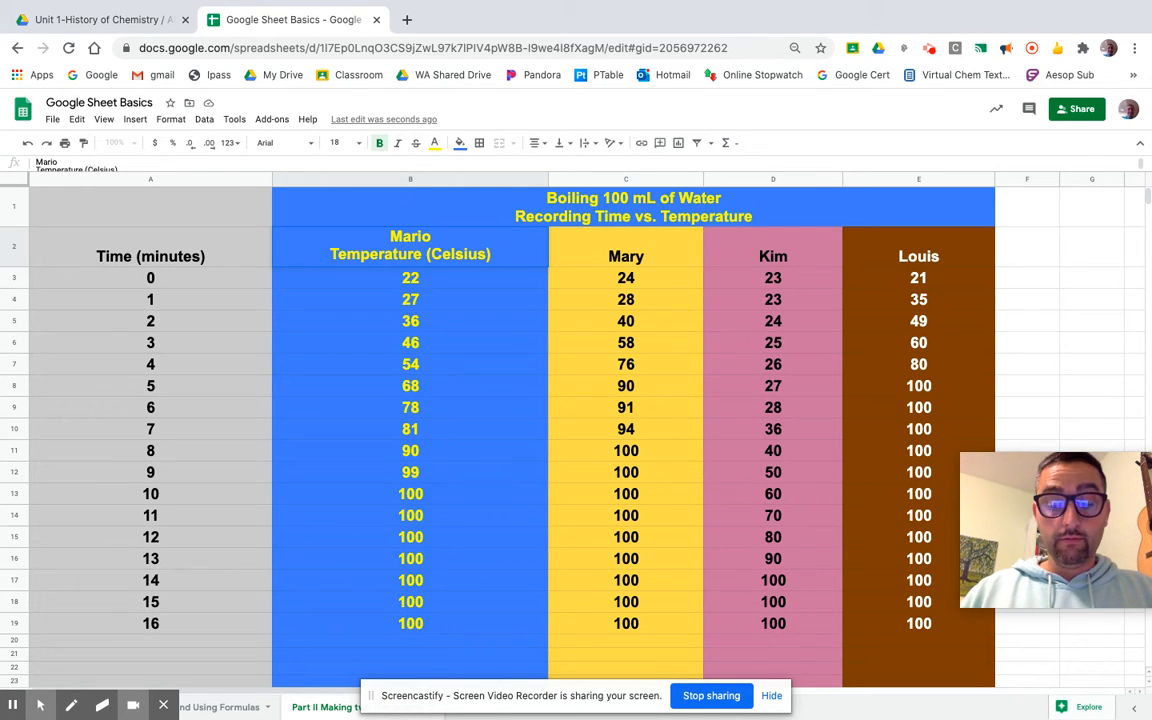
left_click(477, 481)
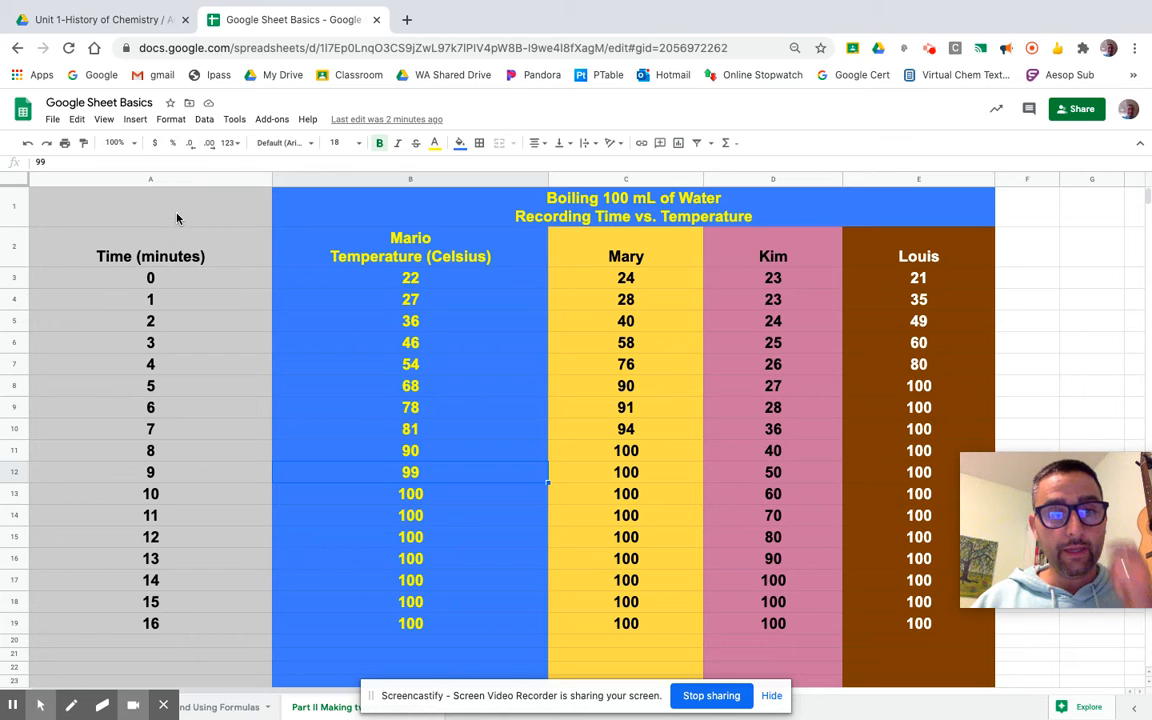
Select the whole time and temperature table A1:E19 and insert a chart from it
left_click(153, 194)
left_click_drag(197, 383, 902, 627)
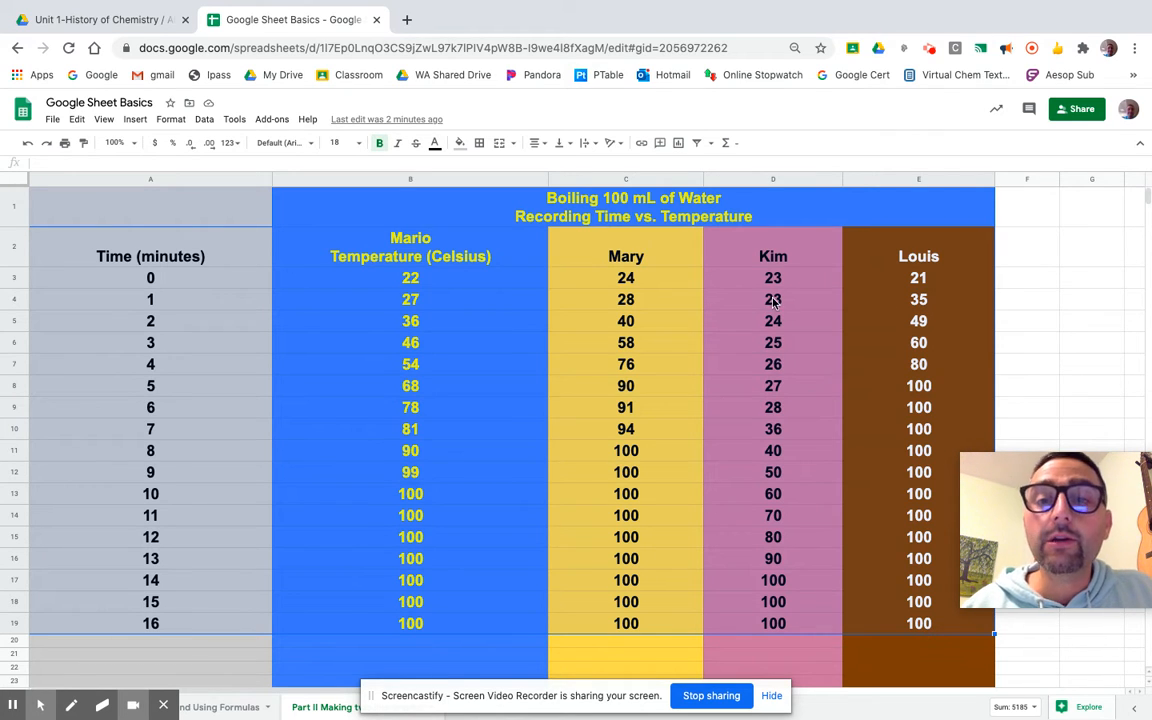
scroll(671, 158, "up", 5)
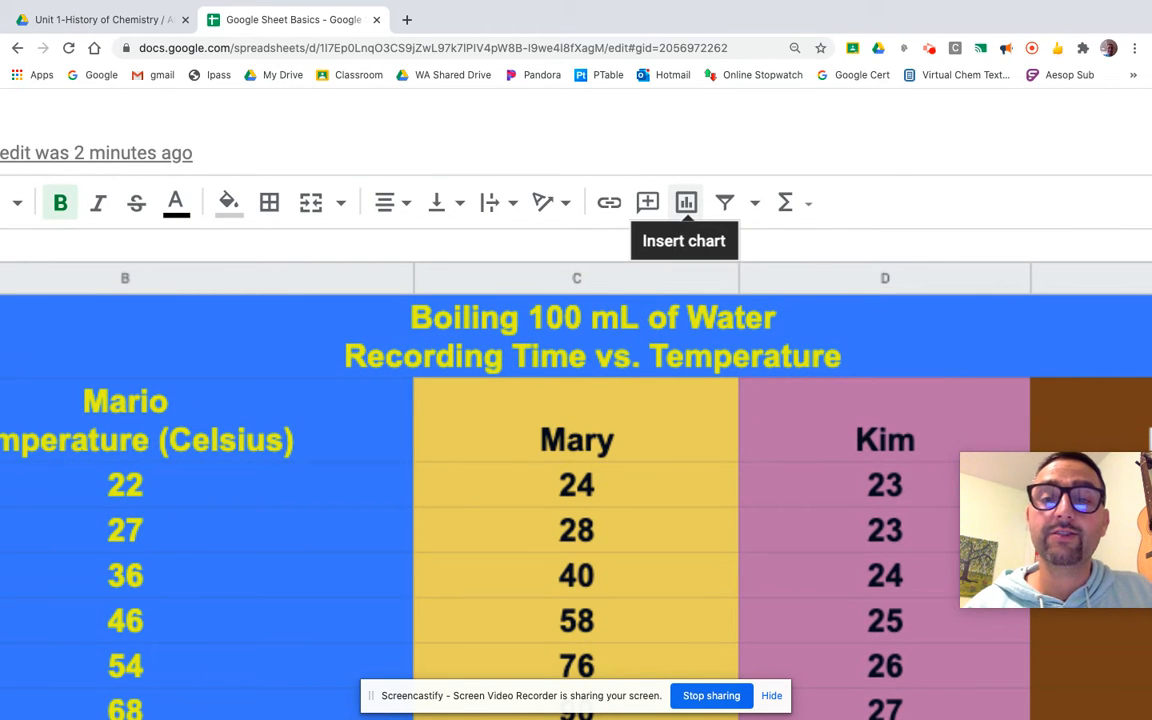
scroll(686, 202, "down", 5)
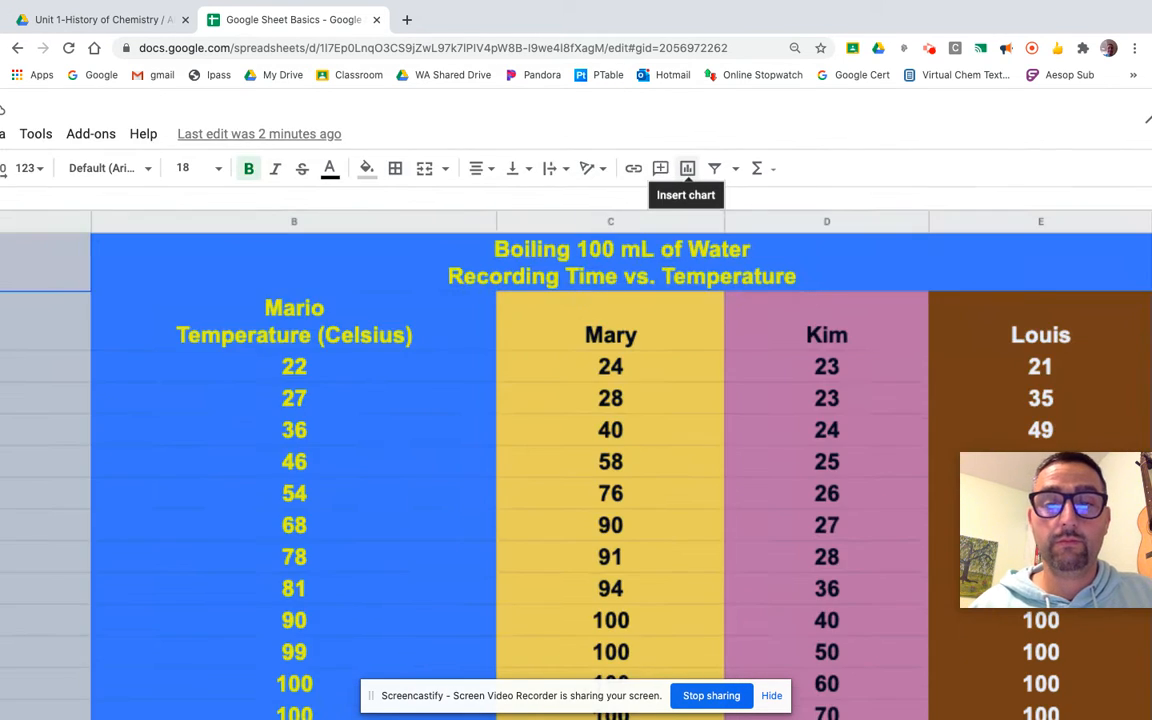
scroll(735, 191, "down", 2)
scroll(825, 128, "down", 5)
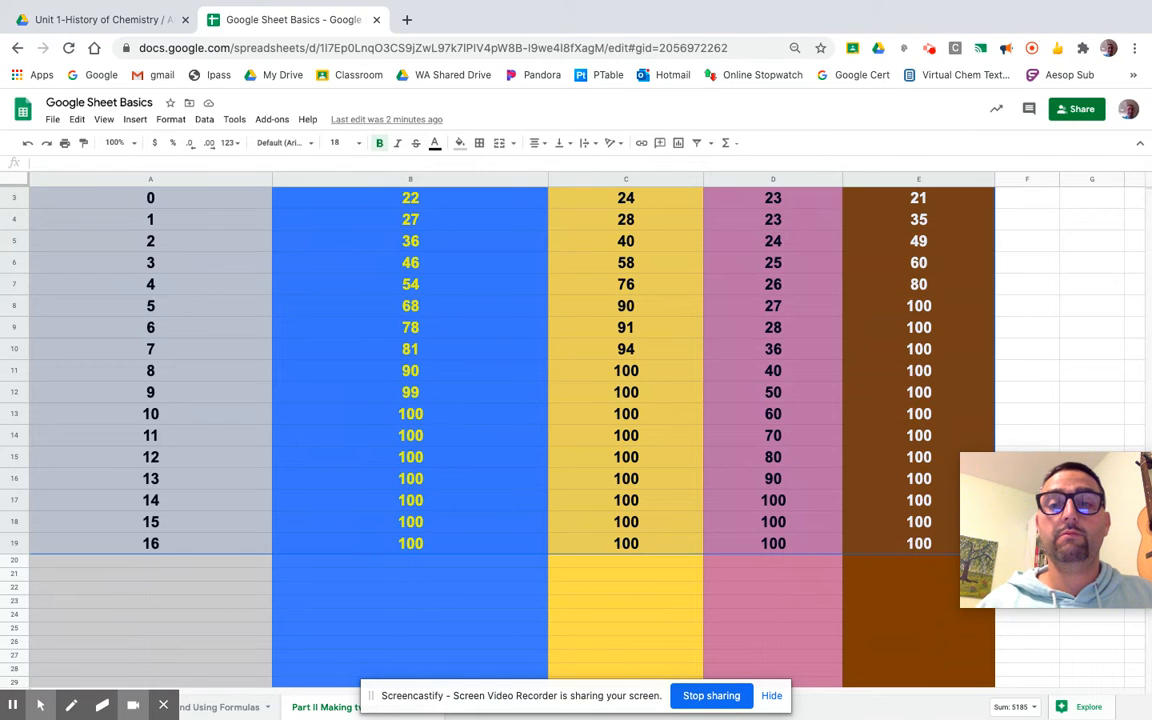
scroll(768, 398, "up", 2)
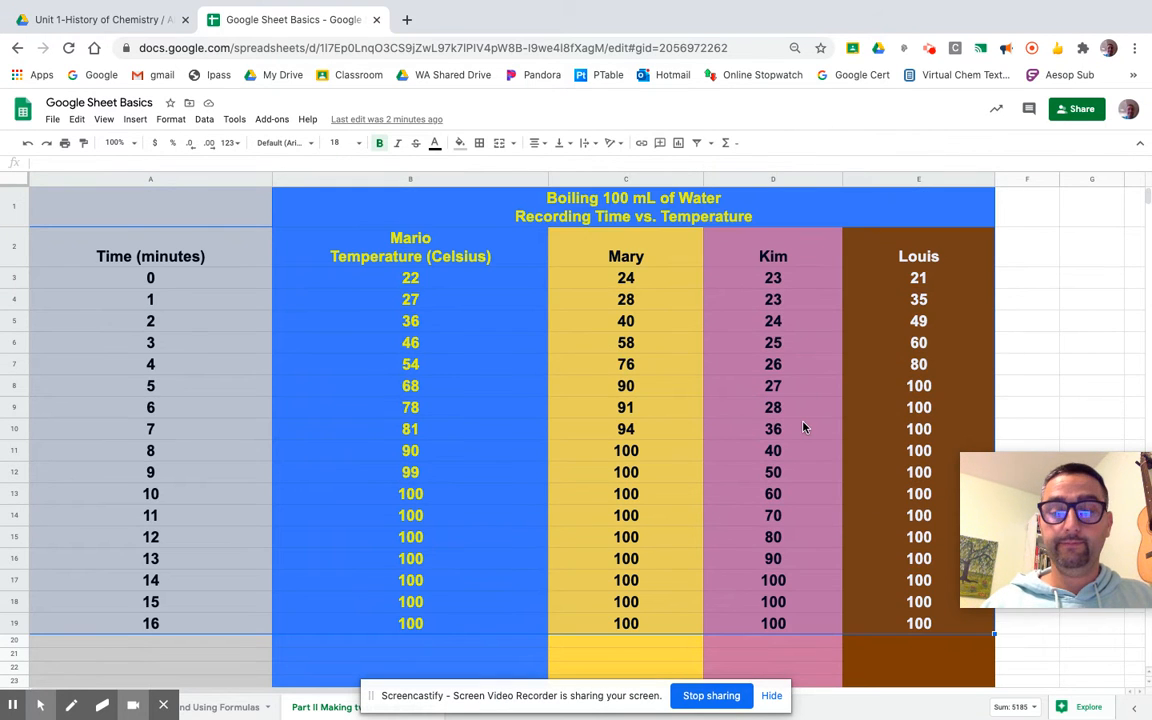
left_click(678, 143)
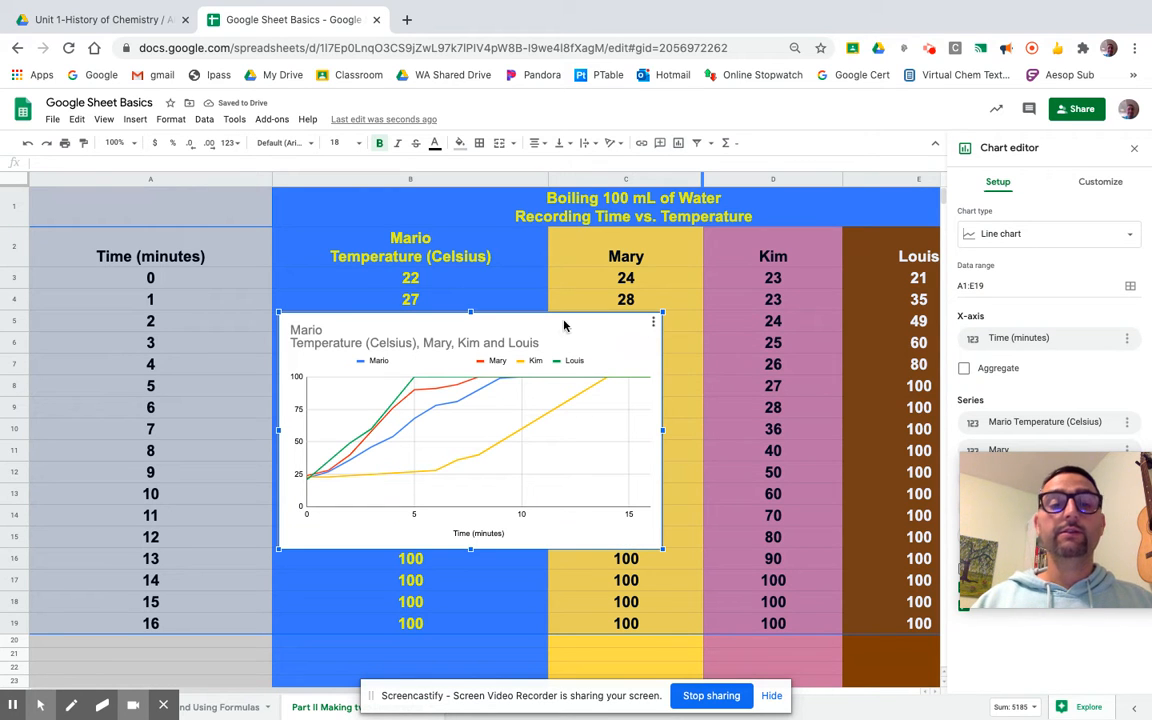
Enlarge the chart by its corners and reposition it over the table
left_click_drag(279, 313, 60, 158)
left_click_drag(662, 549, 757, 640)
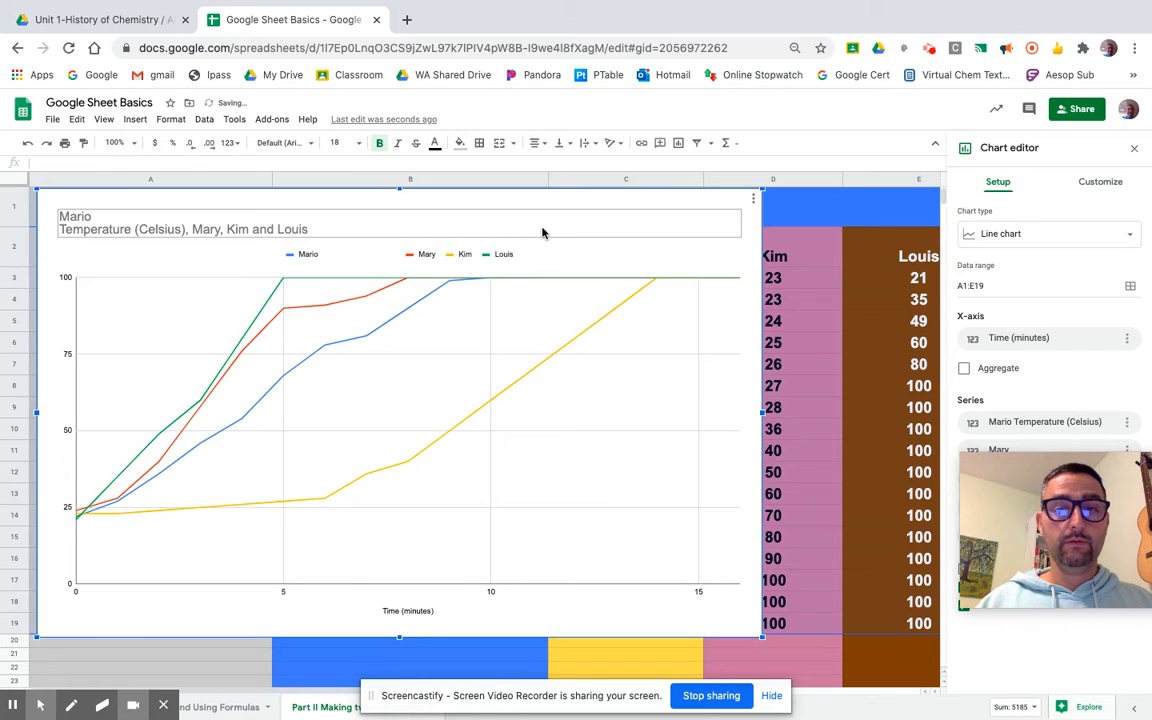
left_click_drag(536, 229, 566, 231)
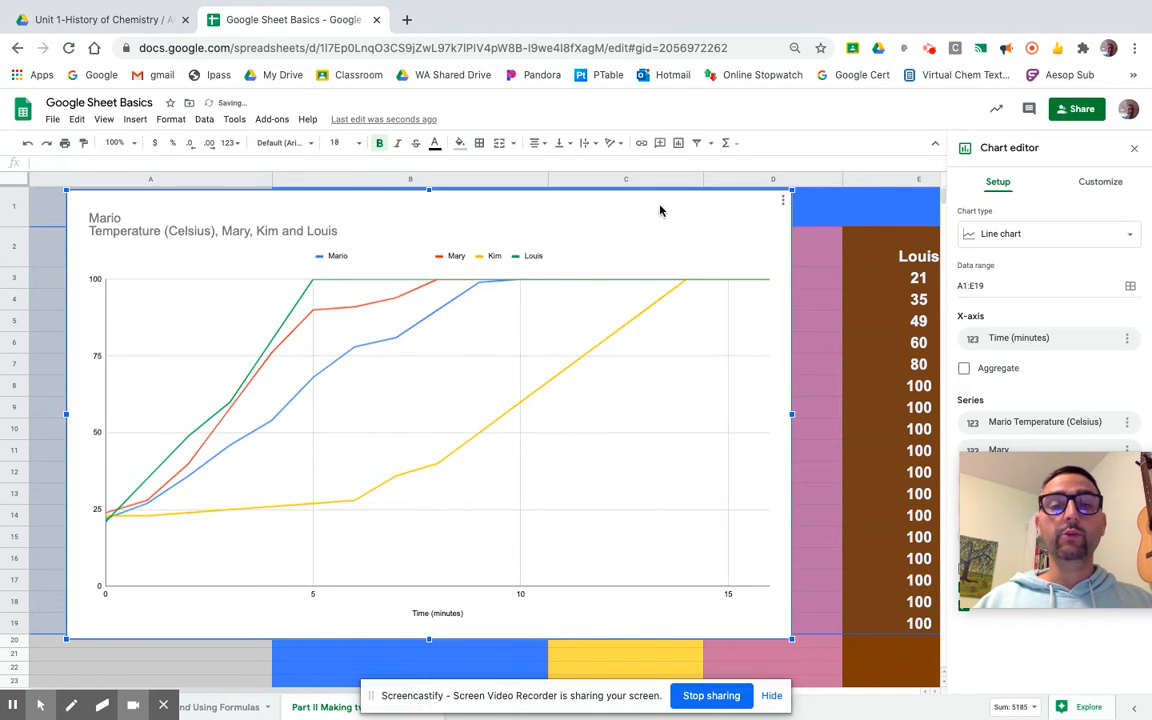
left_click_drag(674, 213, 746, 218)
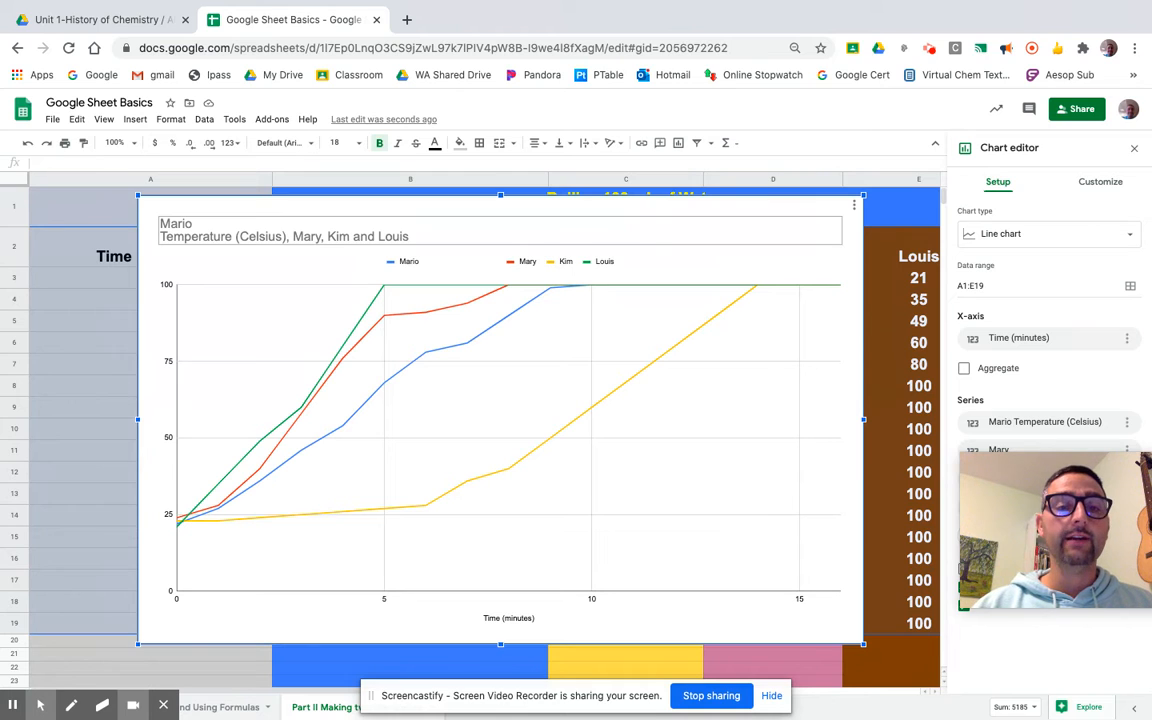
Replace the chart title with "Time (minutes) vs. Temperature (Celsius) of 100 mL of Tap Water"
double_click(369, 234)
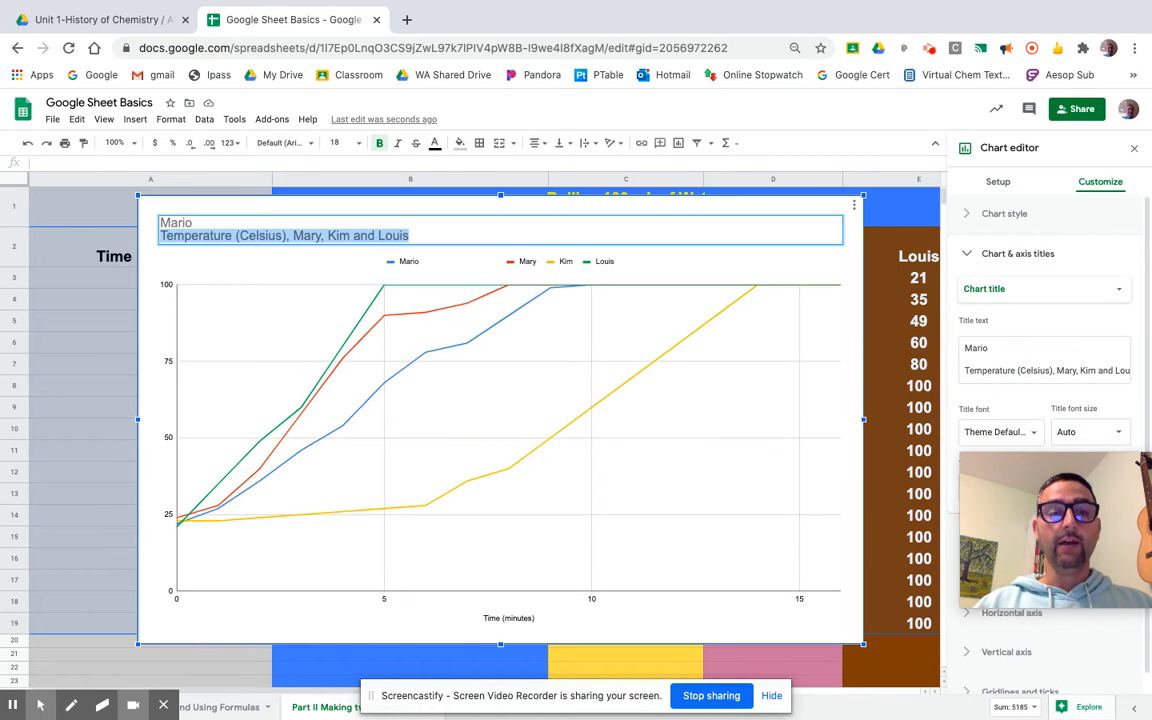
left_click(220, 225)
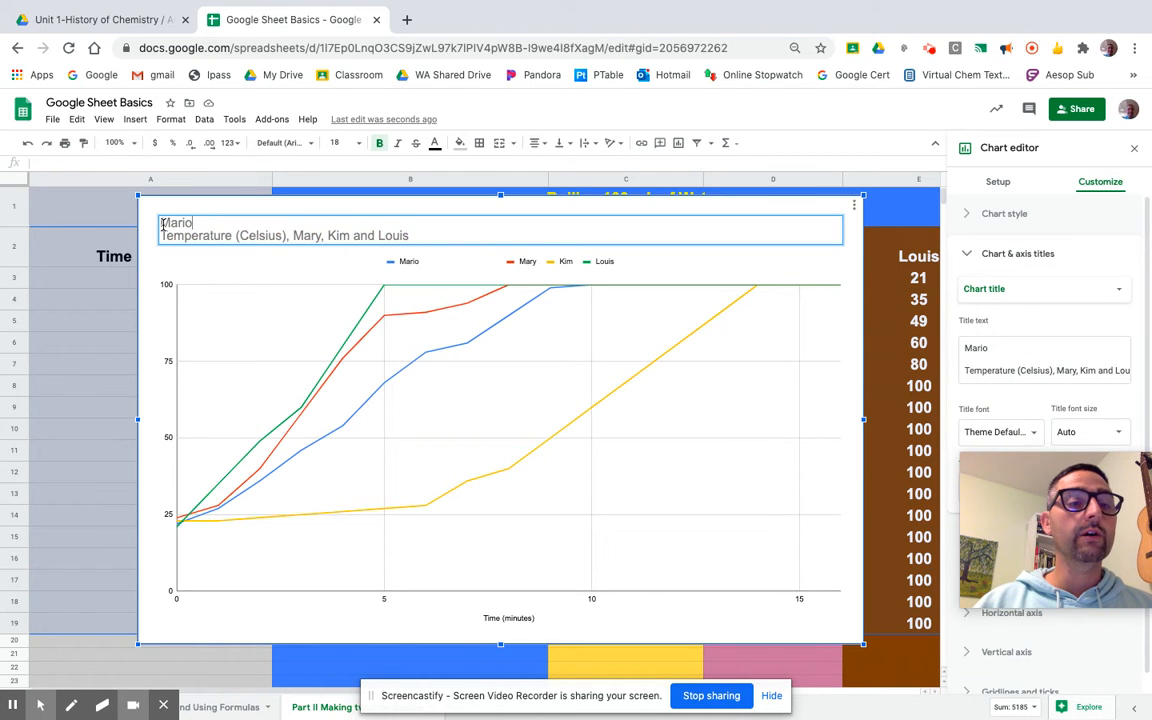
left_click_drag(162, 224, 423, 243)
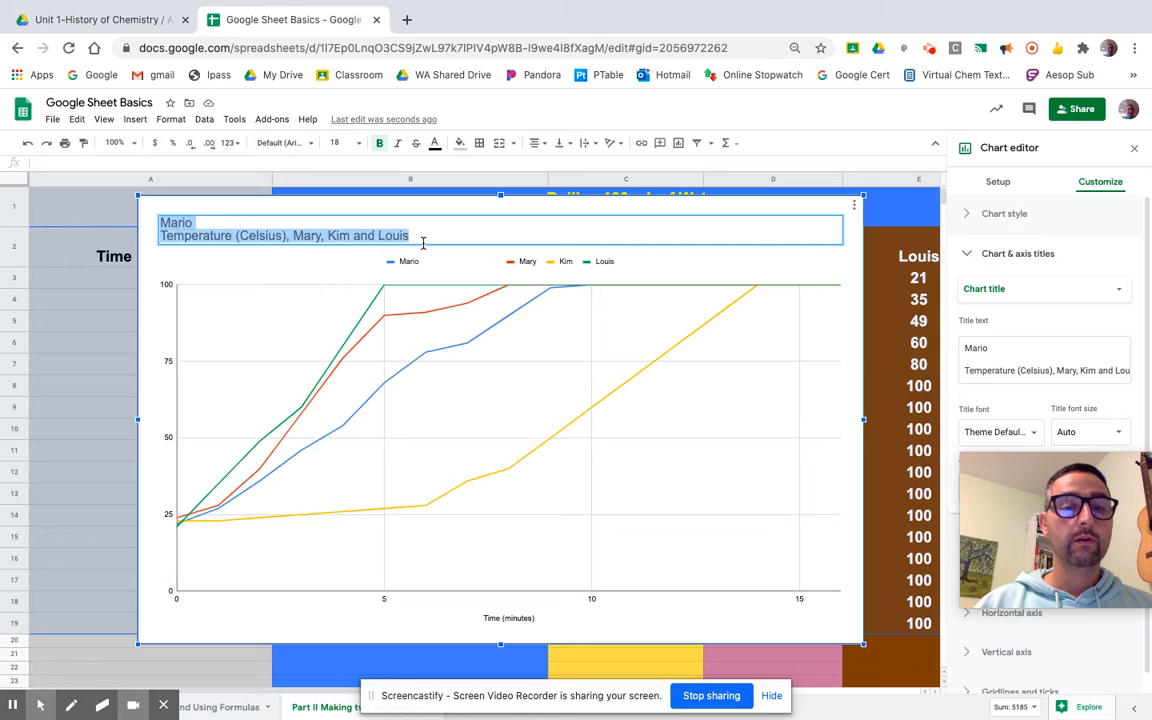
key("BackSpace")
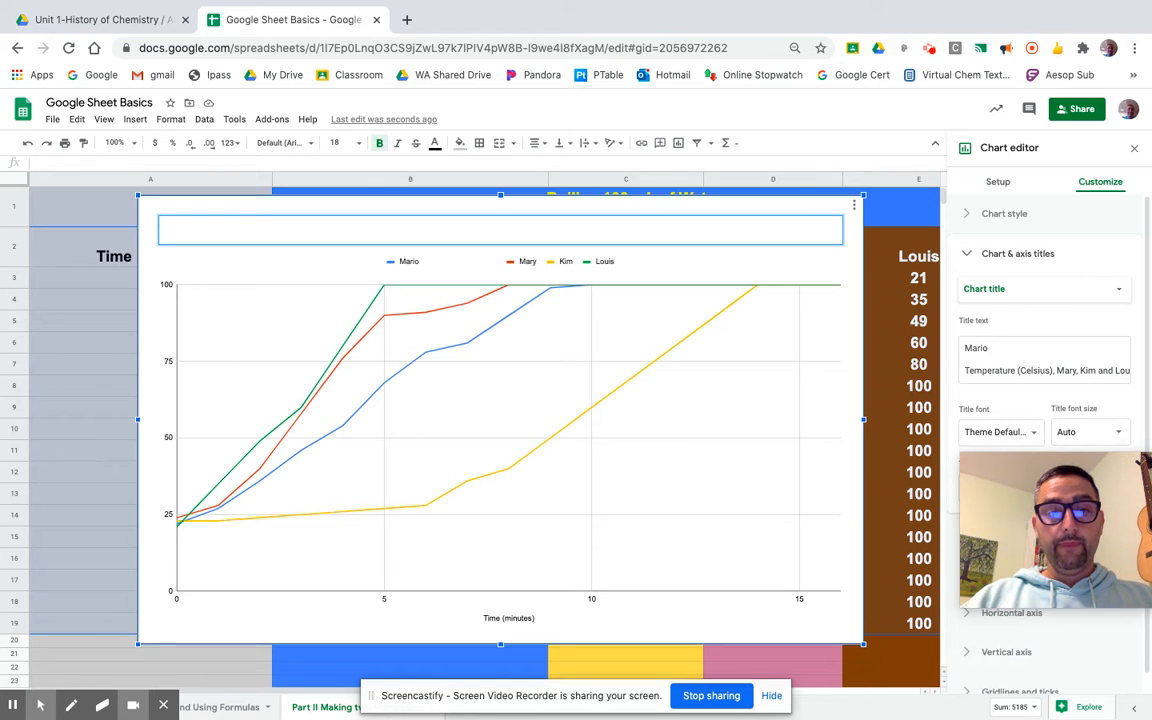
type("ime (min")
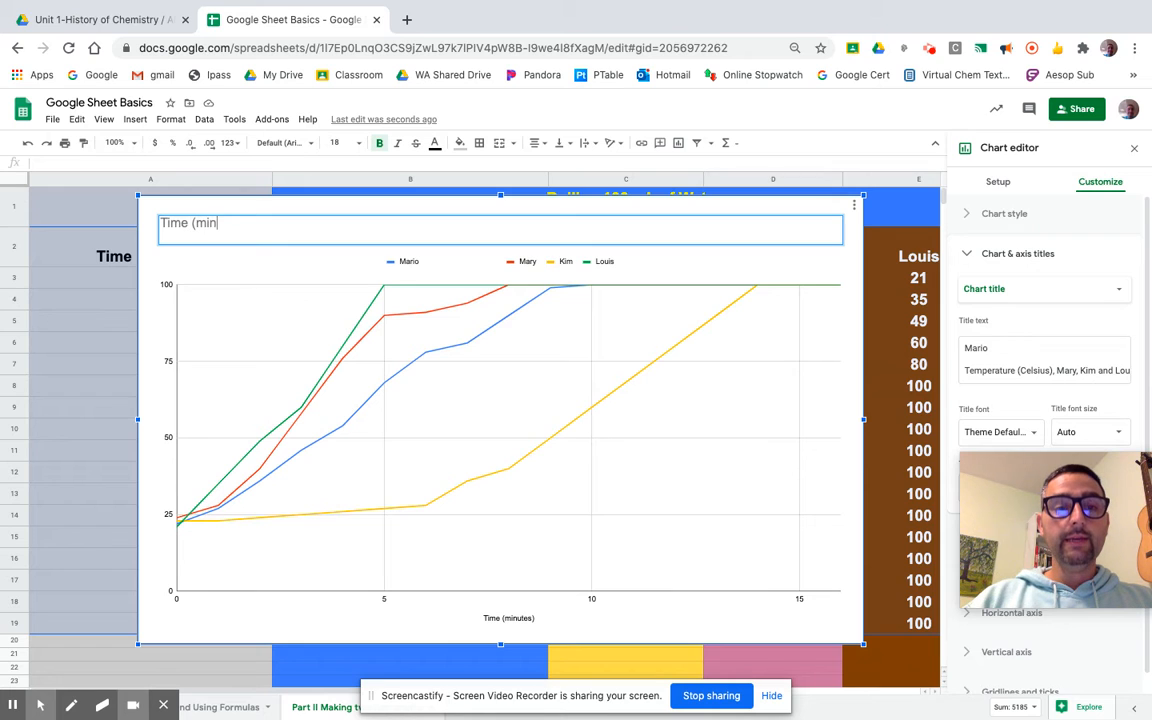
type("utes) vs")
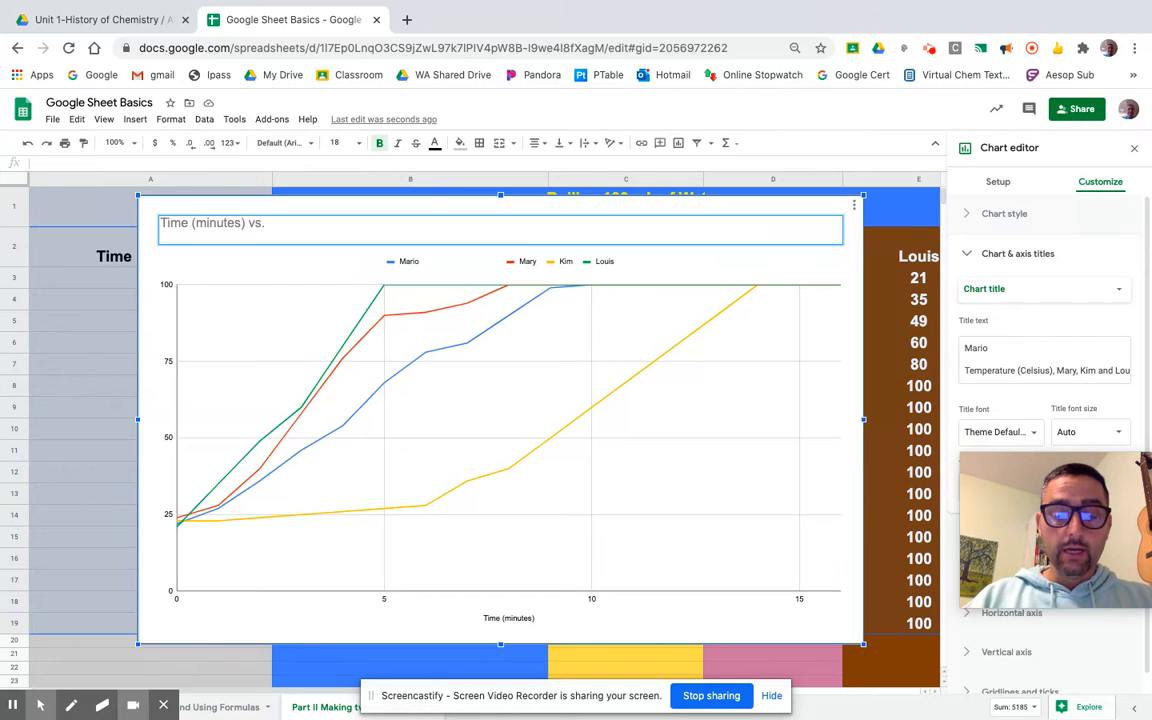
type(". Tem")
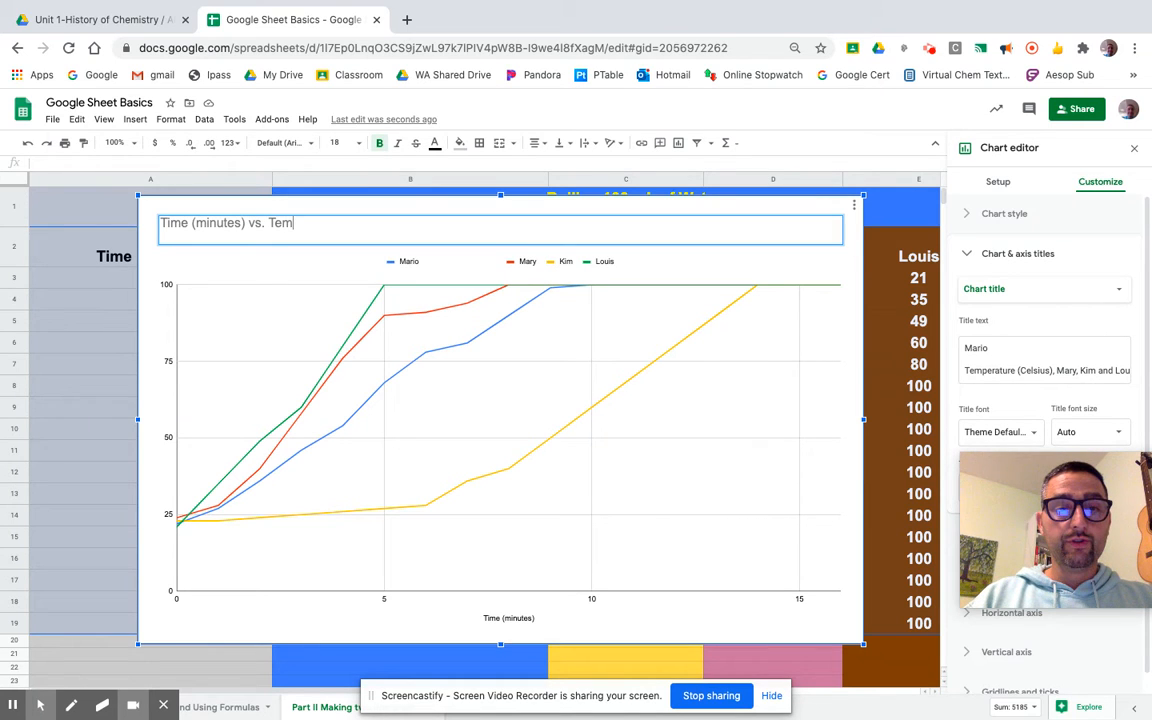
type("perature ")
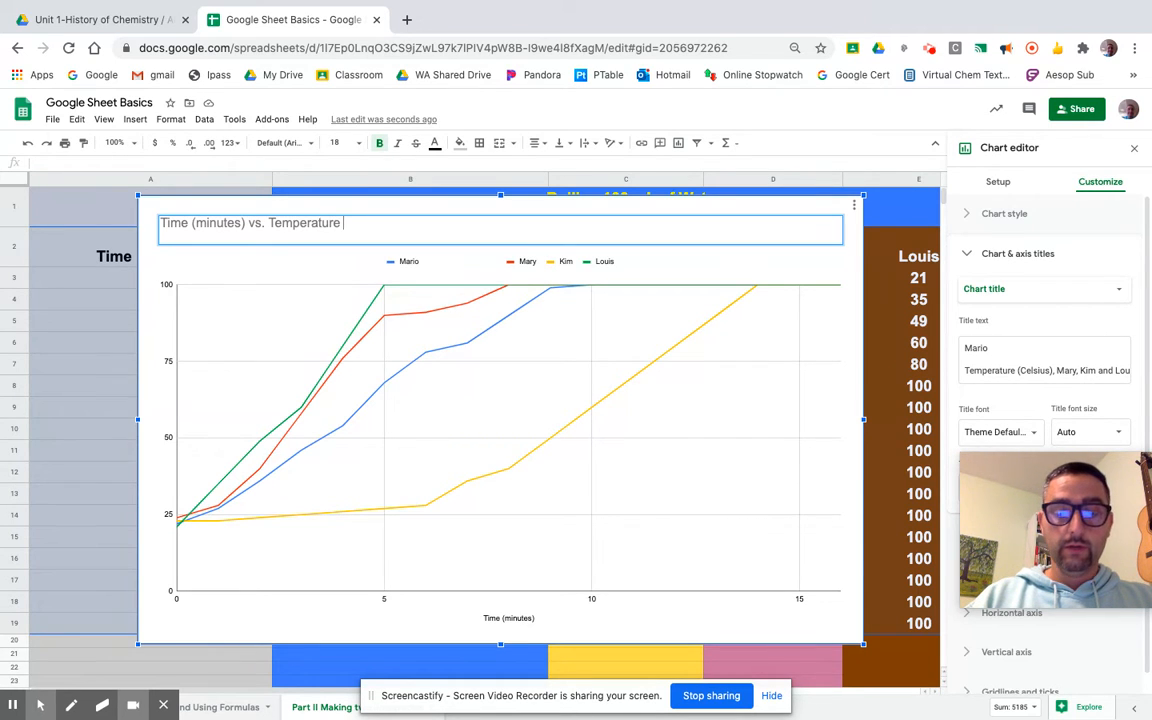
type("(Celsius) of 100 mL of Tap Water")
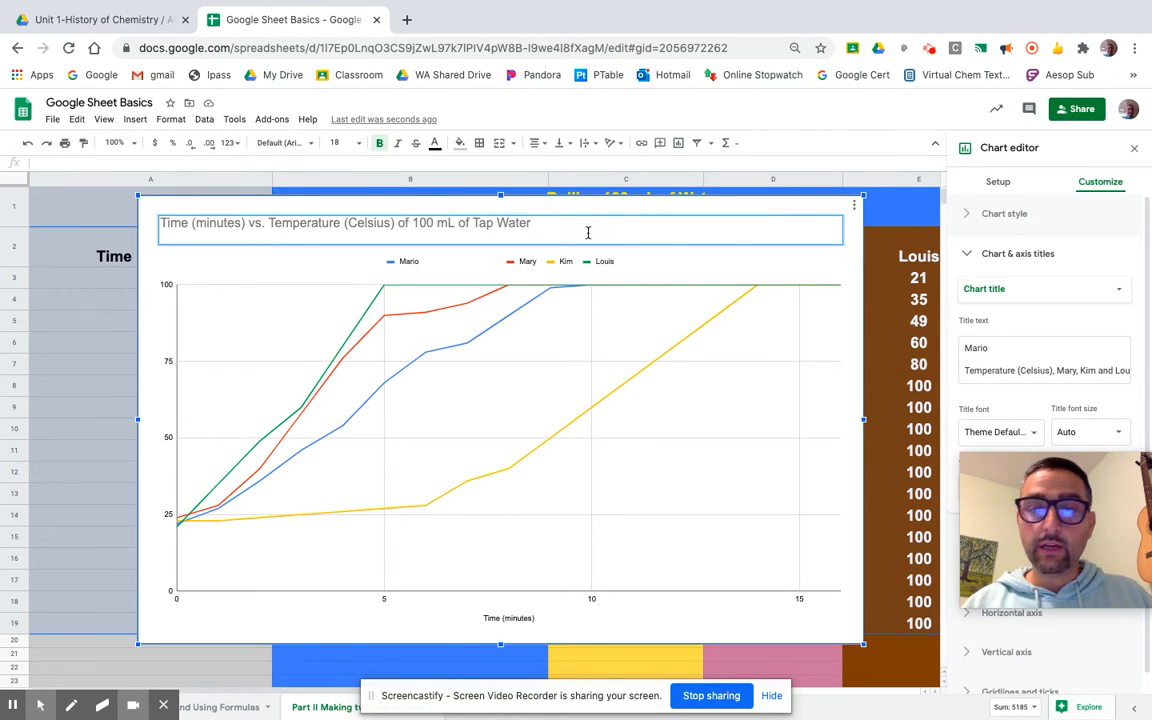
Try to center the chart title with the text alignment options, and undo the resulting alignment change
left_click(1120, 290)
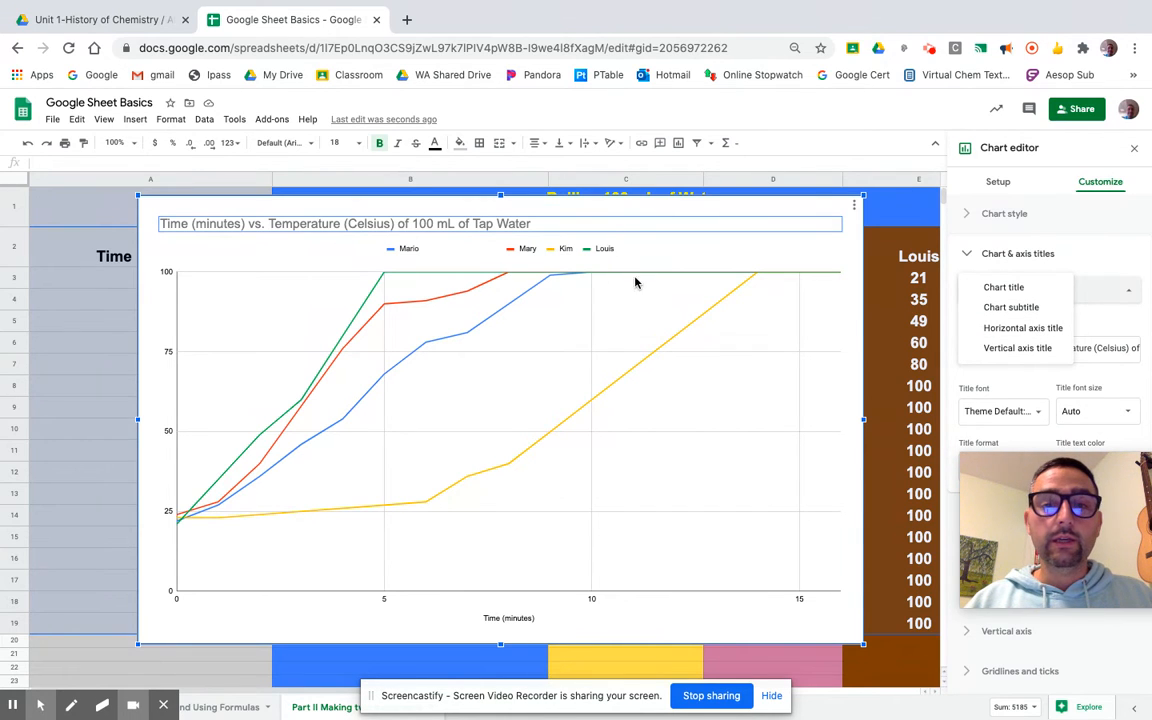
left_click(538, 144)
left_click(552, 166)
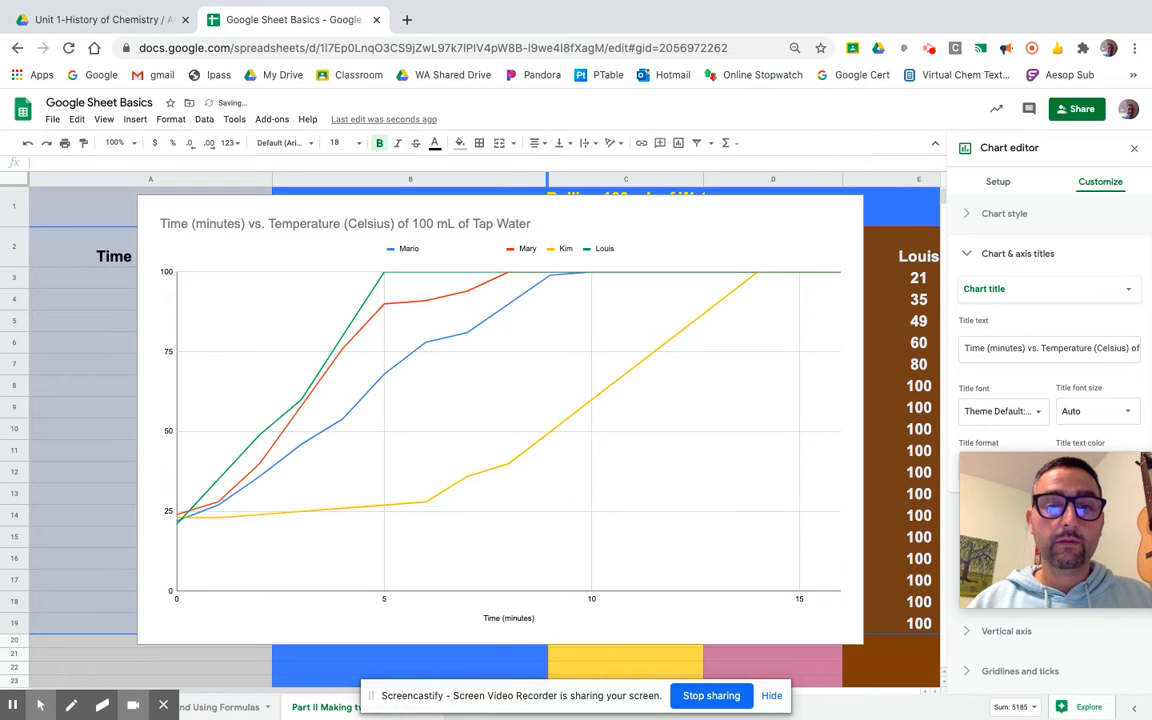
left_click(521, 227)
double_click(521, 225)
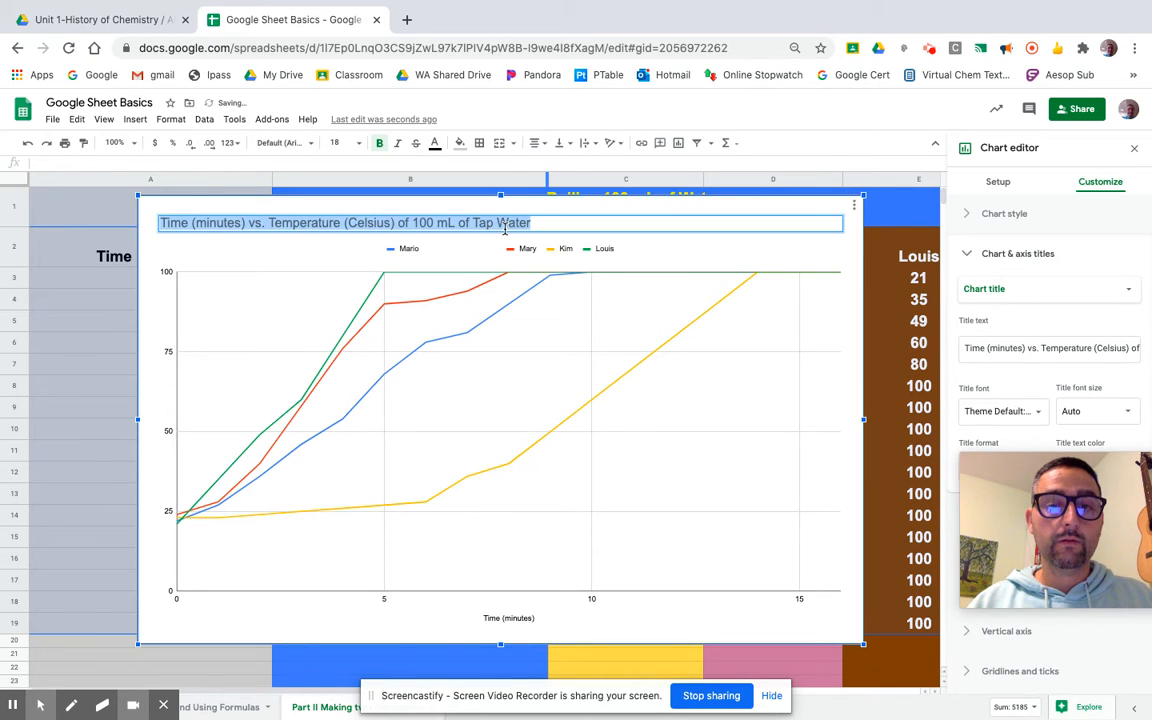
left_click(538, 144)
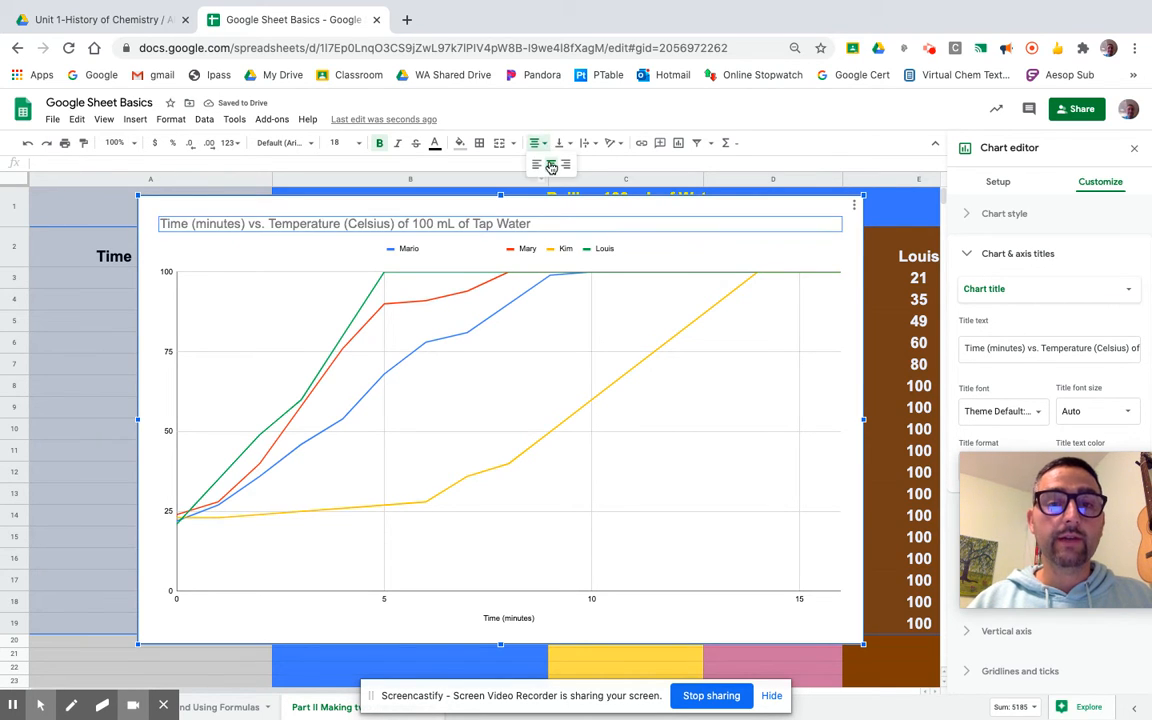
left_click(552, 166)
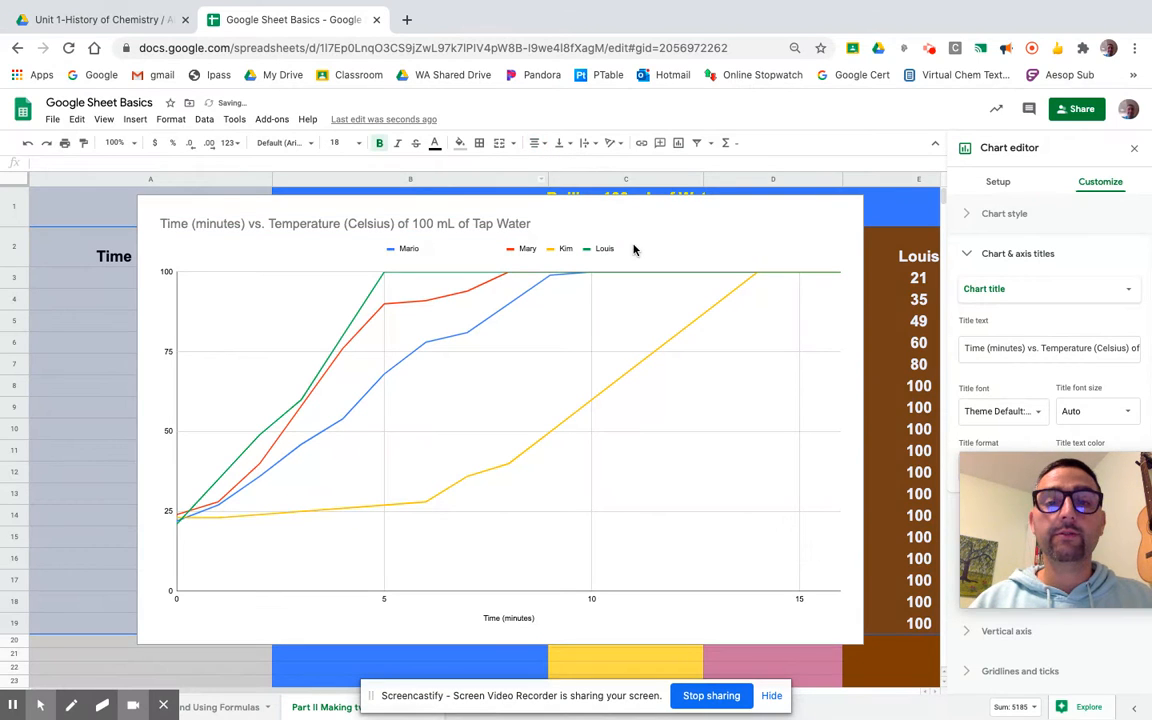
left_click(538, 143)
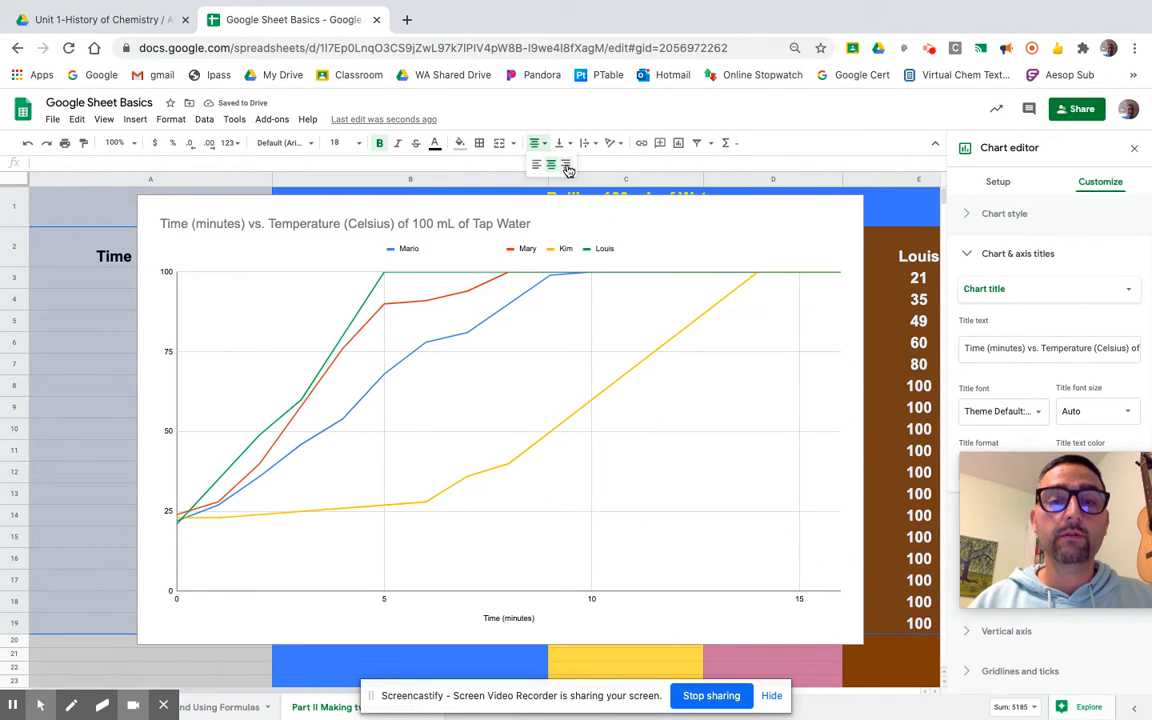
left_click(566, 166)
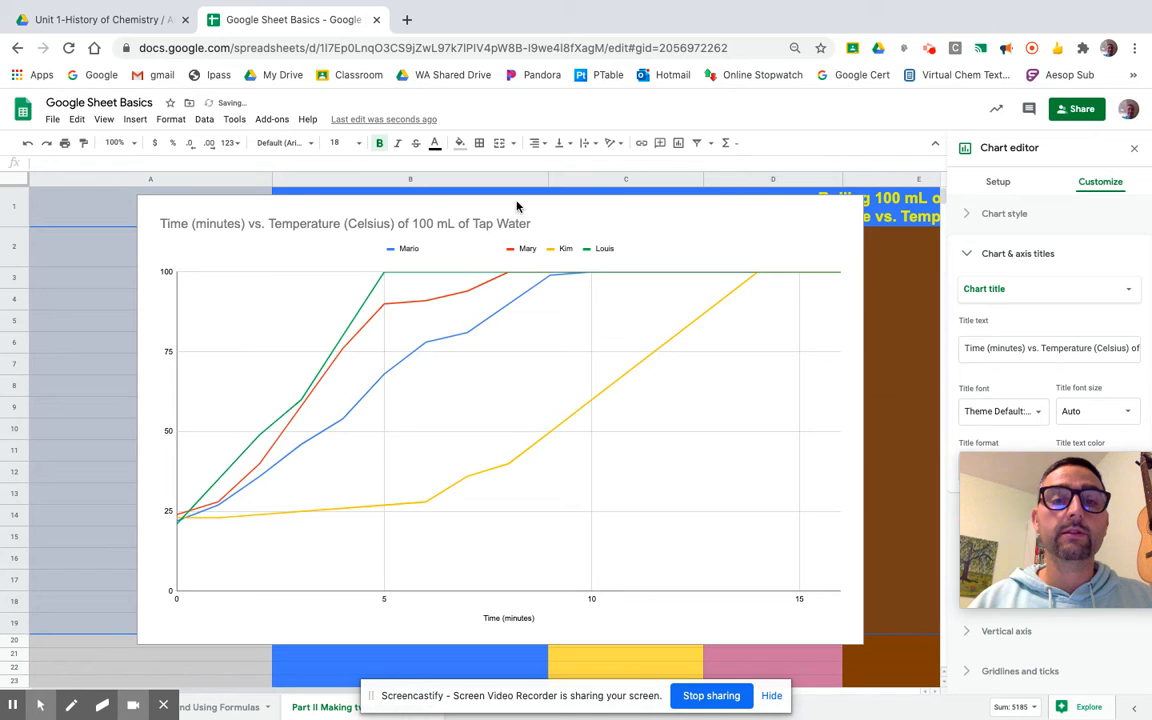
key("super+z")
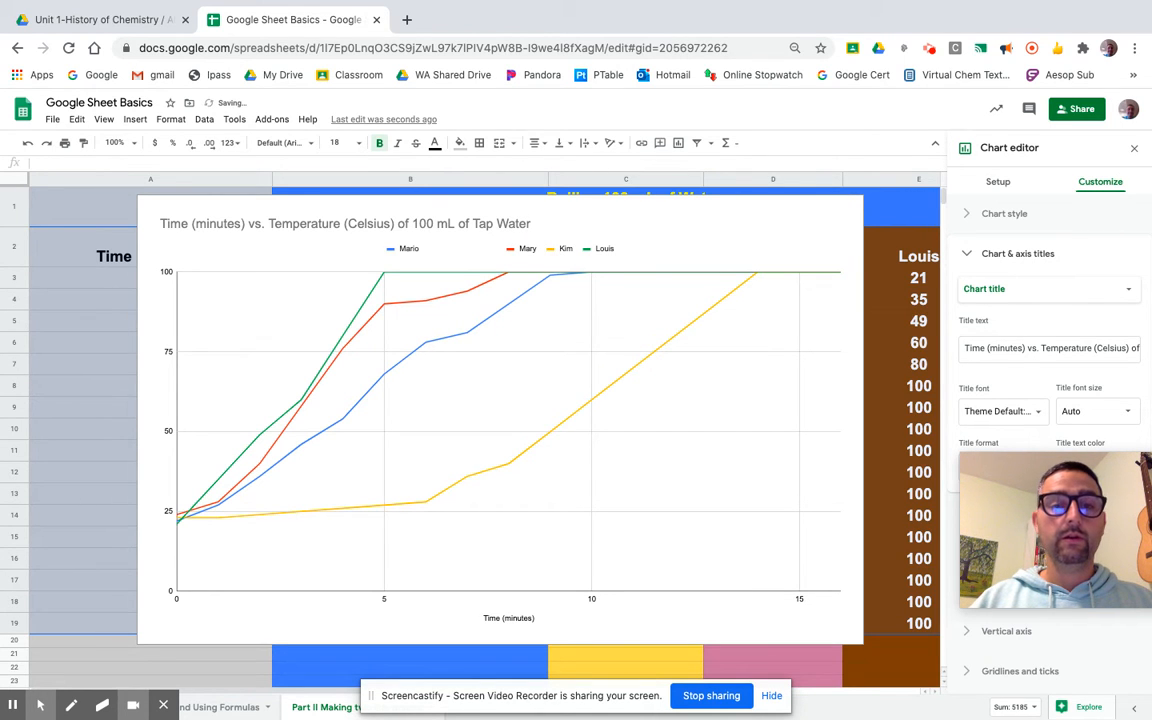
Review the chart editor's setup and customization options for the chart
left_click(277, 222)
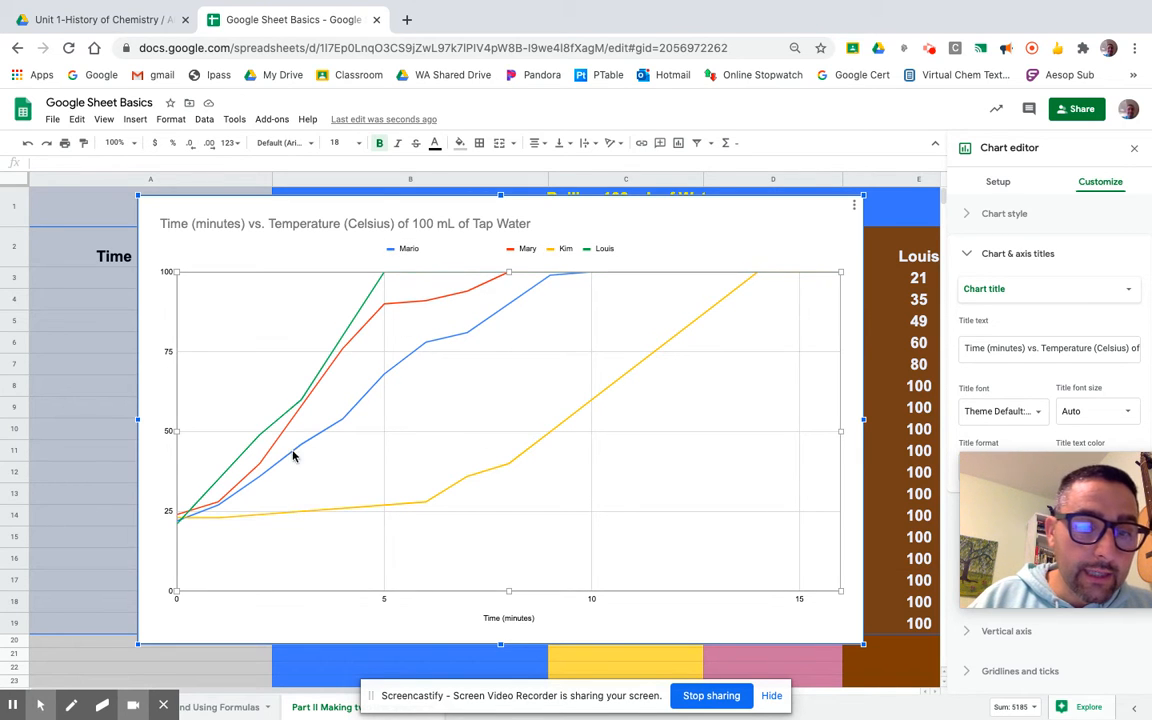
left_click(213, 512)
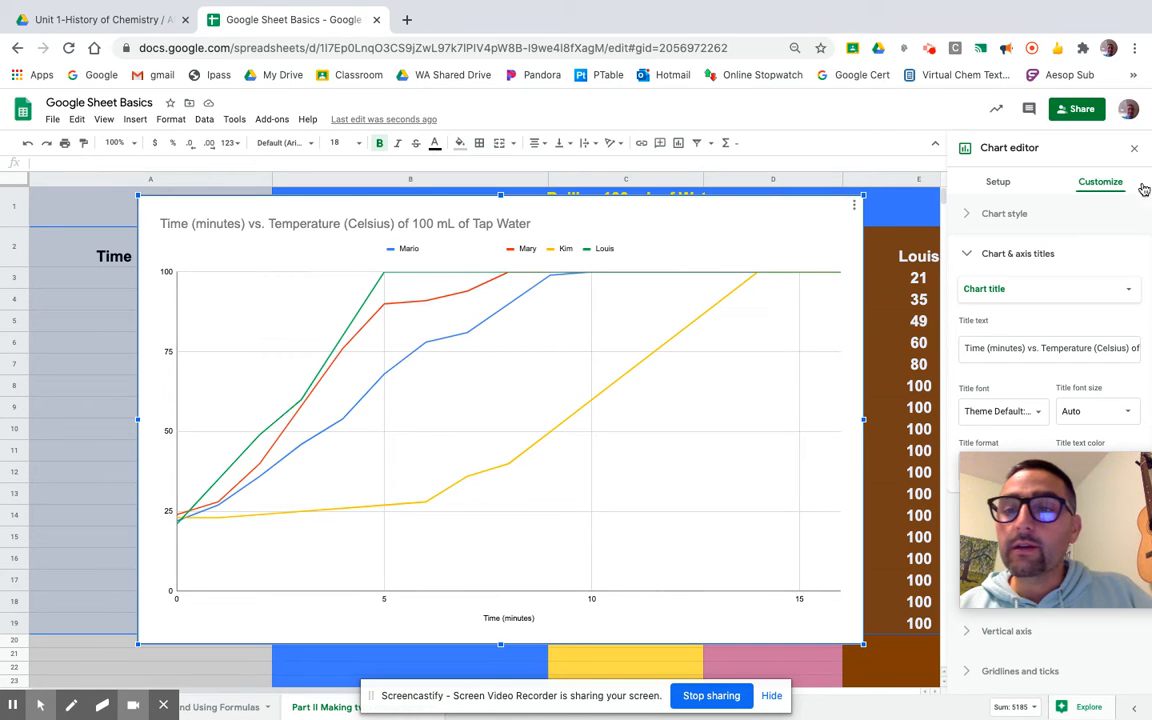
left_click(1007, 185)
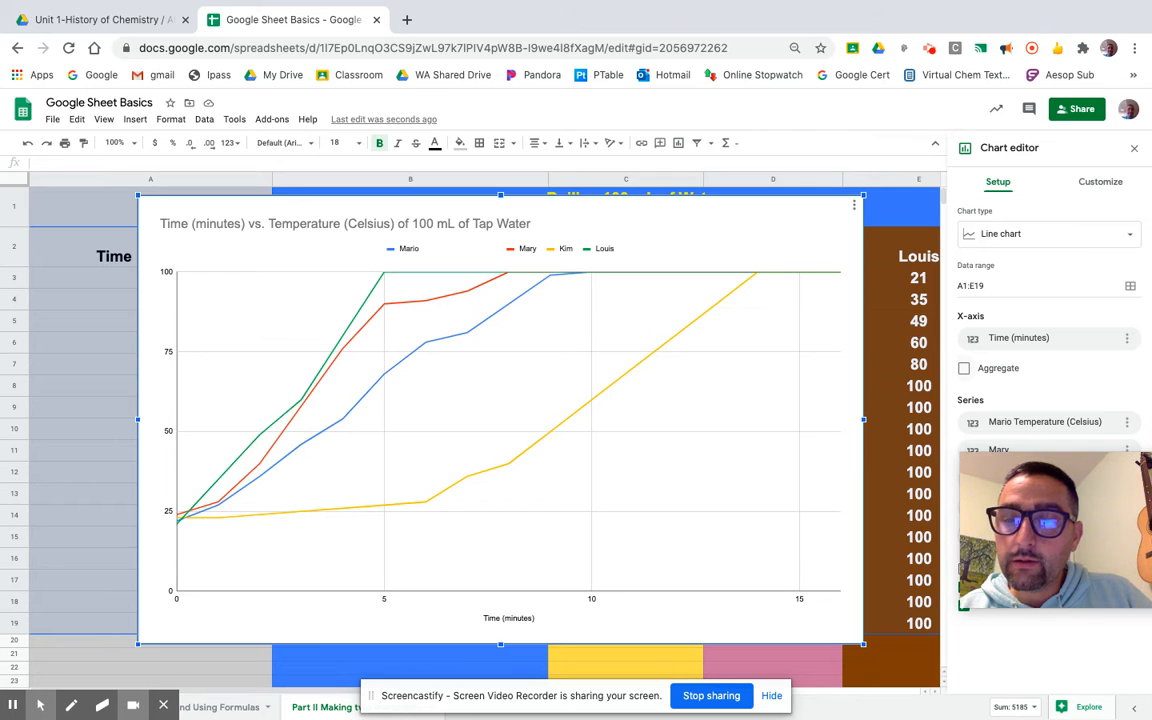
left_click_drag(1098, 477, 146, 33)
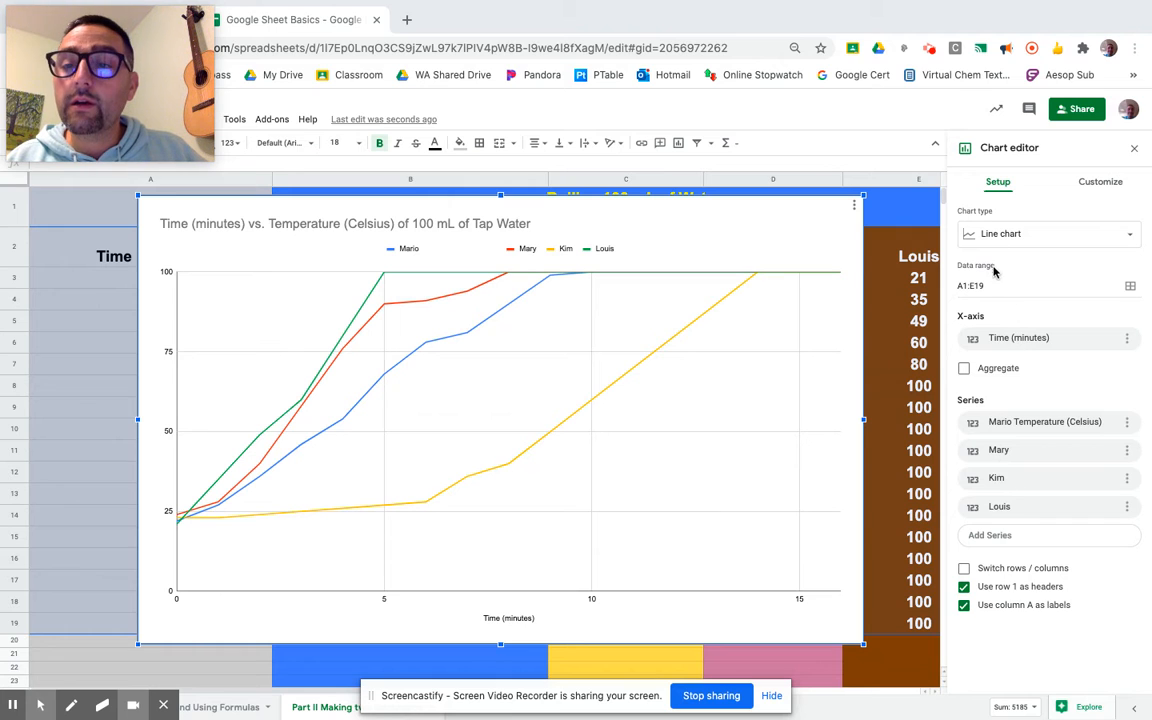
left_click(1097, 187)
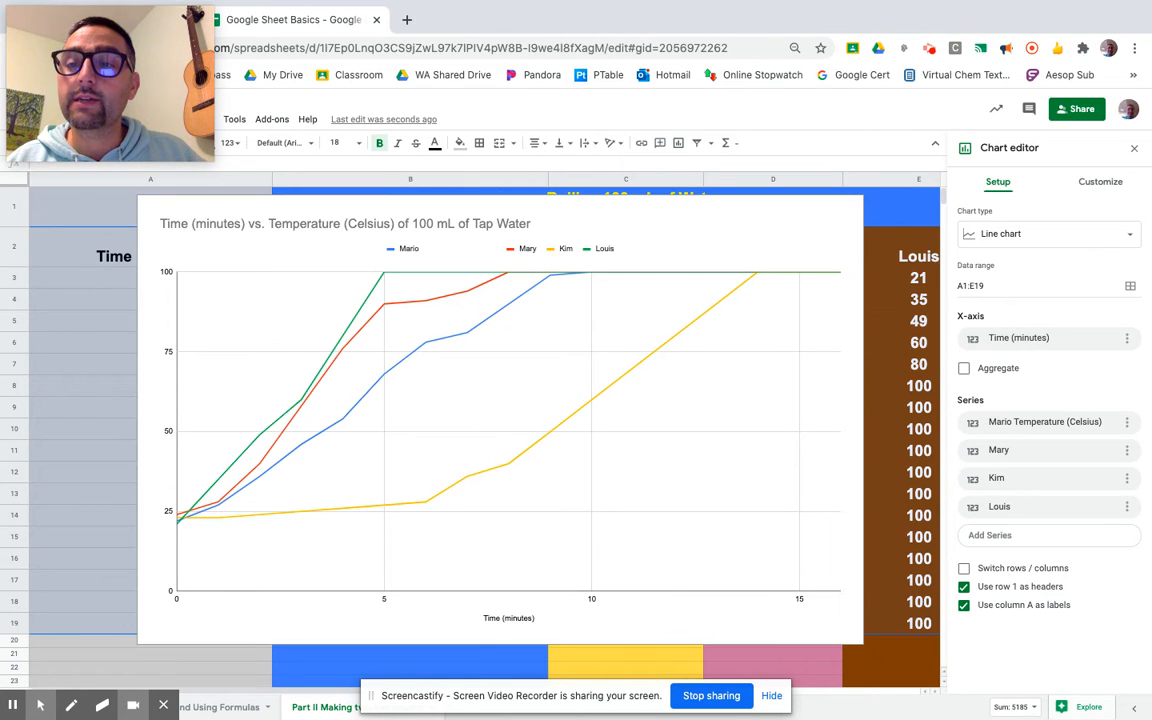
left_click(1097, 184)
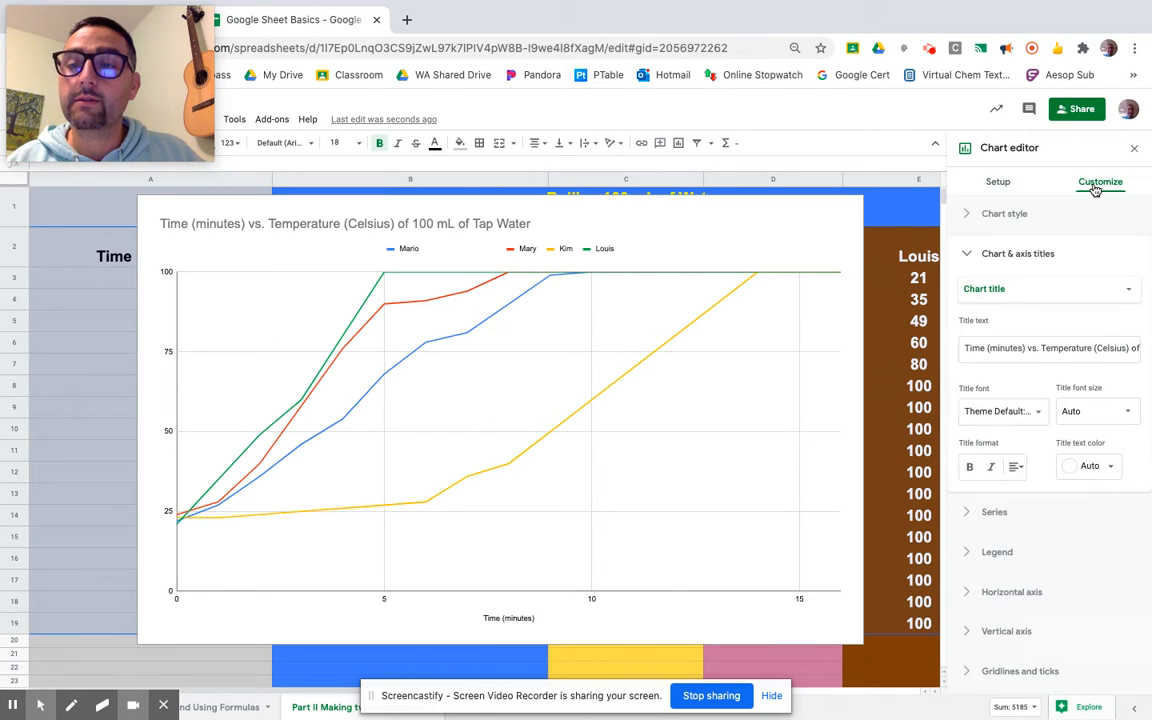
Set the chart's background color to light grey and its border color to black
left_click(1015, 215)
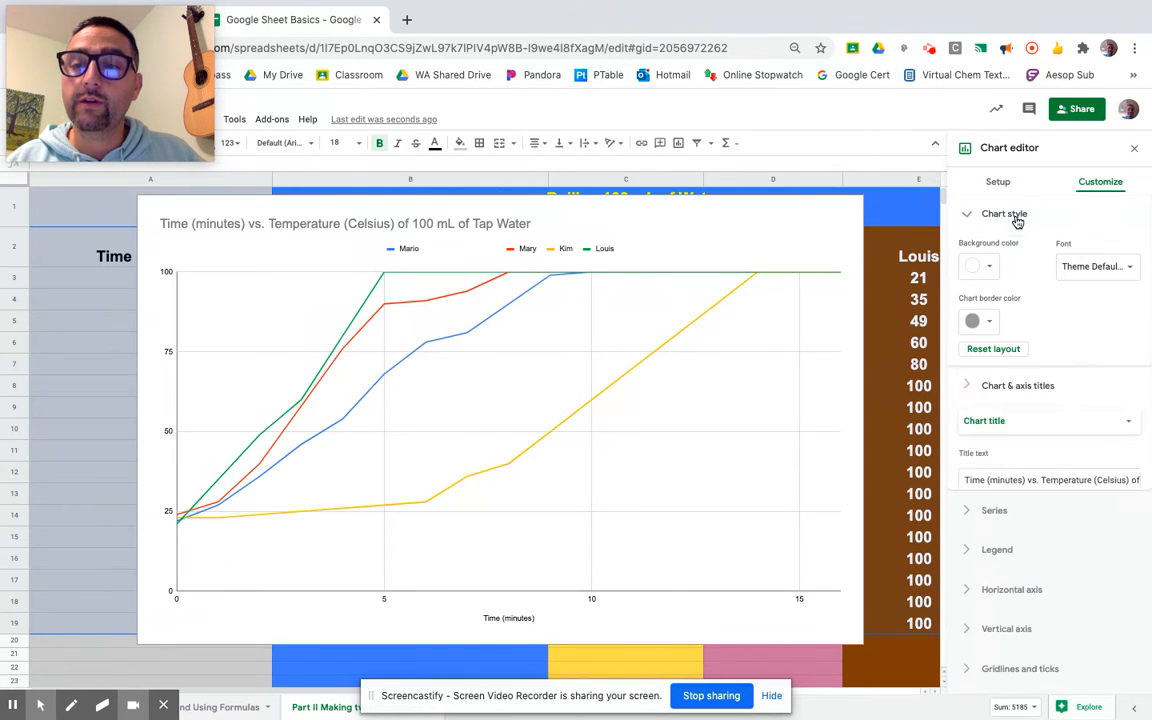
left_click(990, 272)
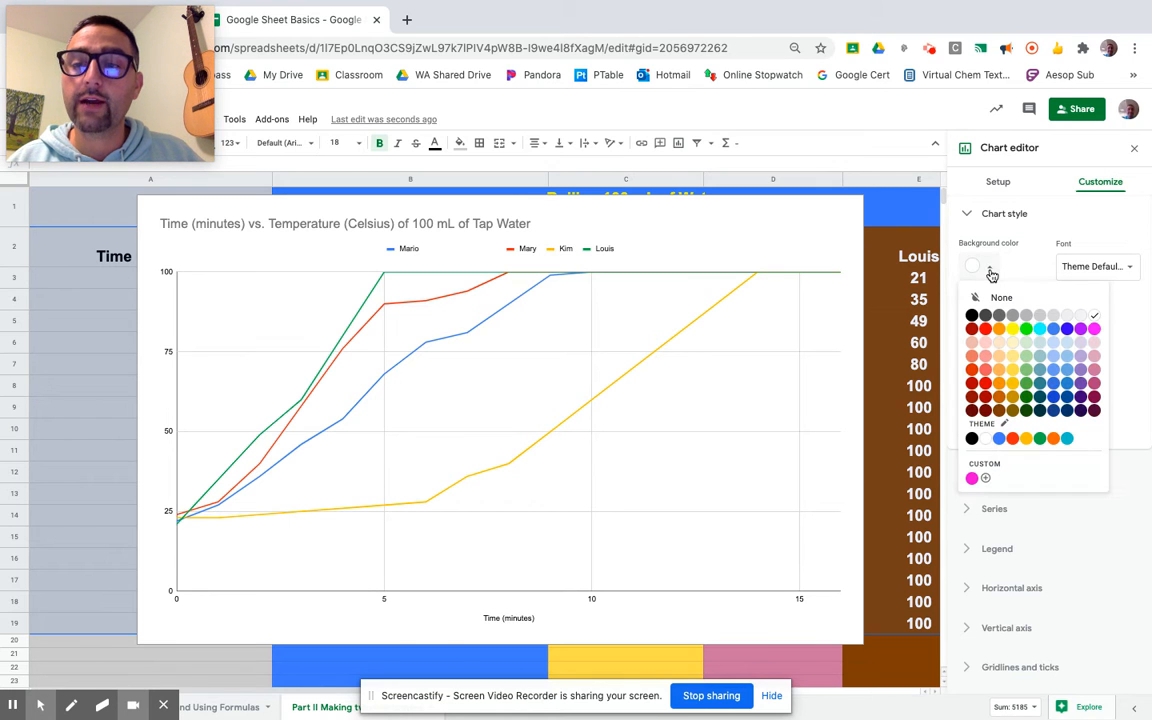
left_click(1067, 315)
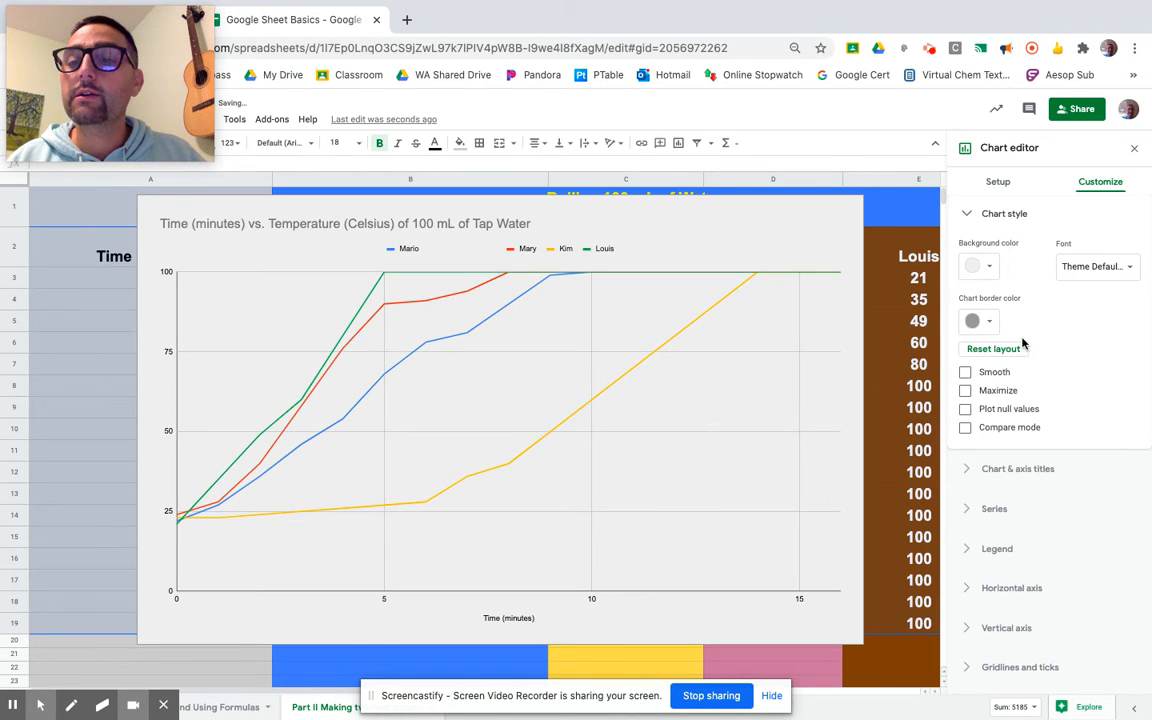
left_click(990, 325)
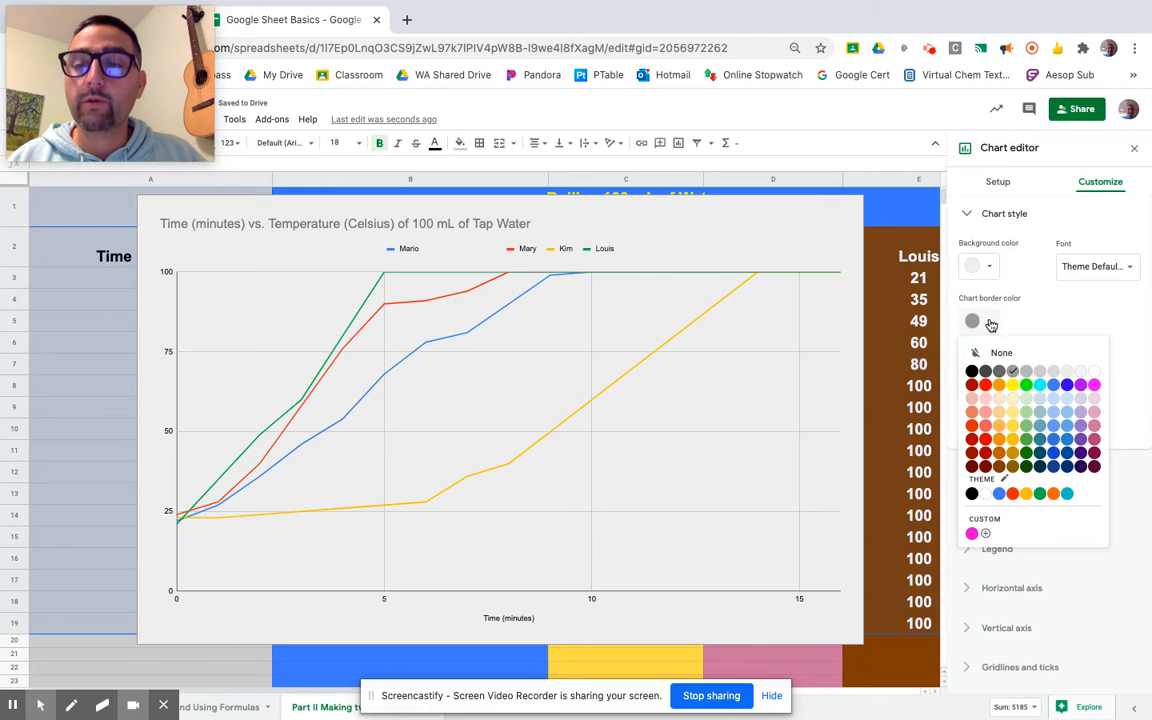
left_click(972, 372)
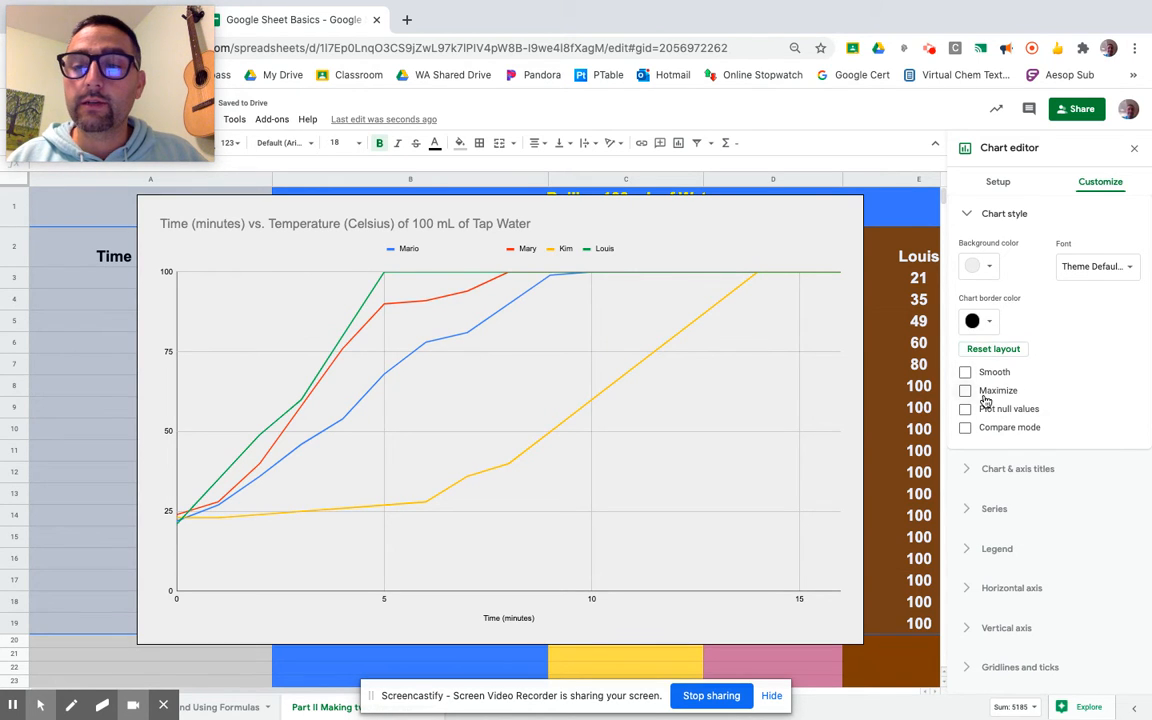
Try enabling the Maximize and Smooth chart style options, then turn both off again
left_click(966, 391)
left_click(965, 372)
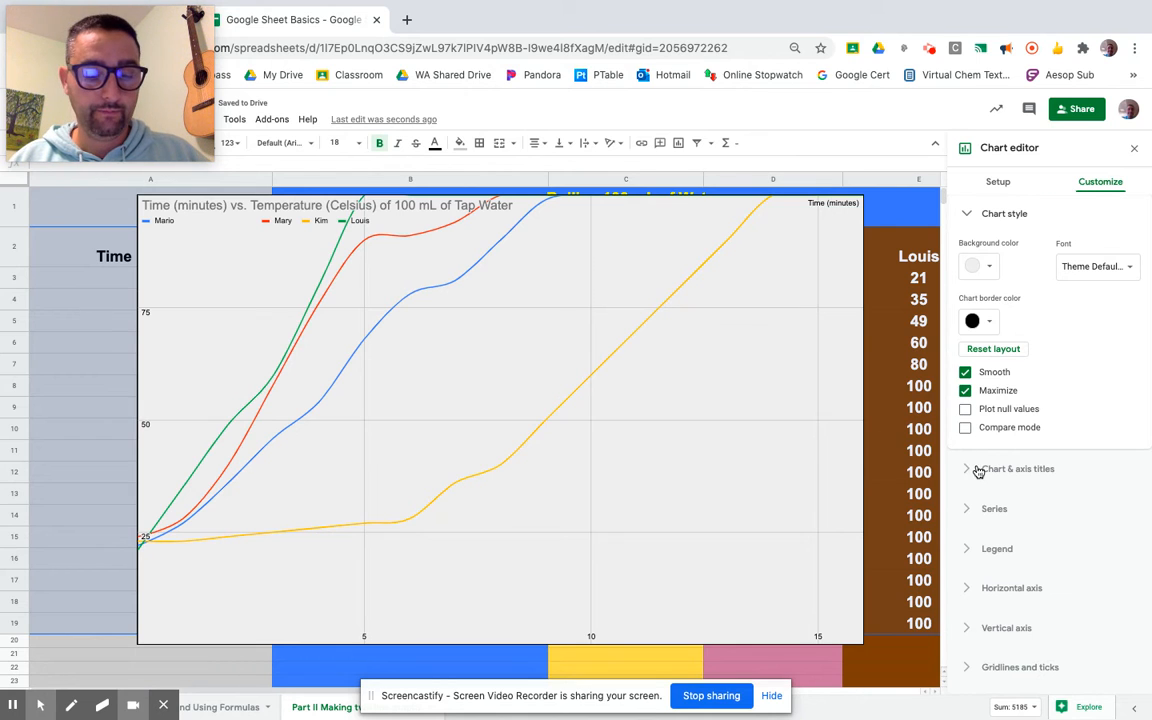
key("super+z")
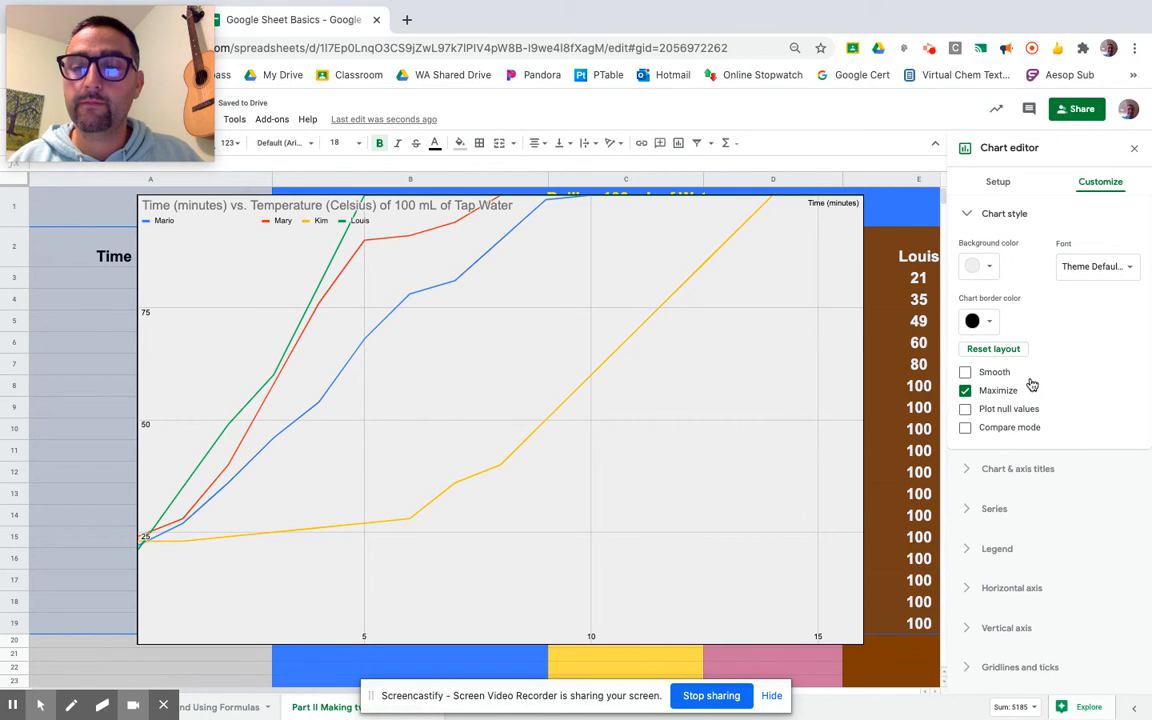
left_click(966, 391)
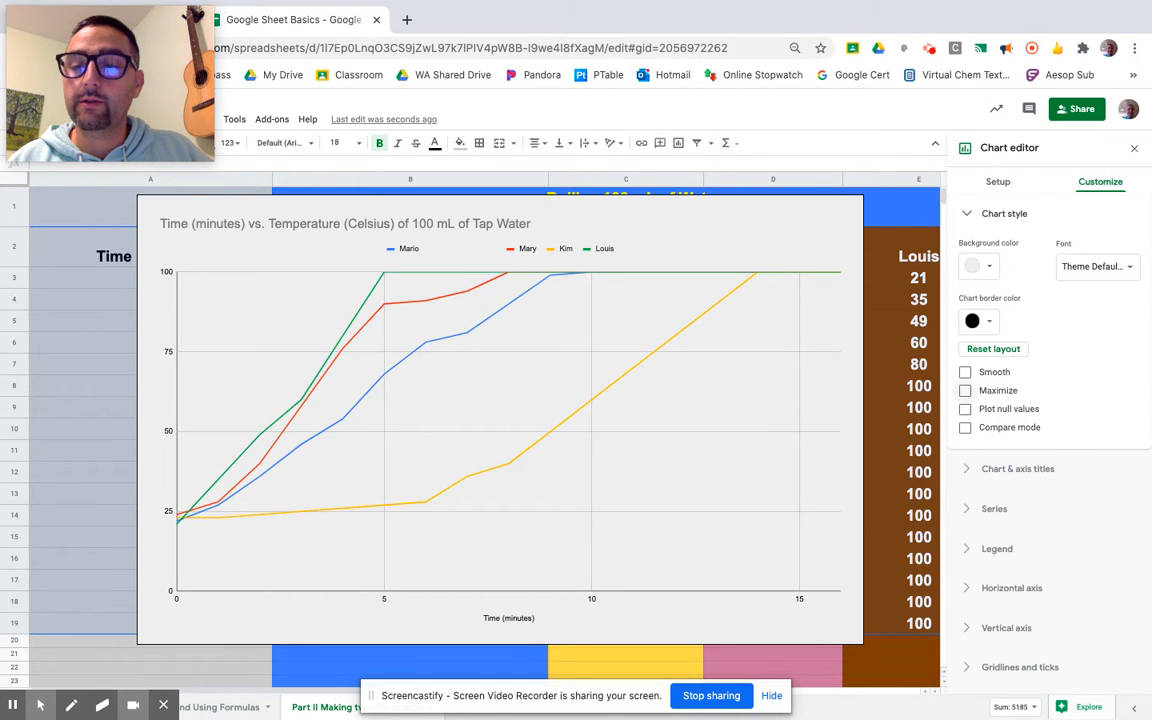
Center the chart title and make it bold
left_click(1032, 468)
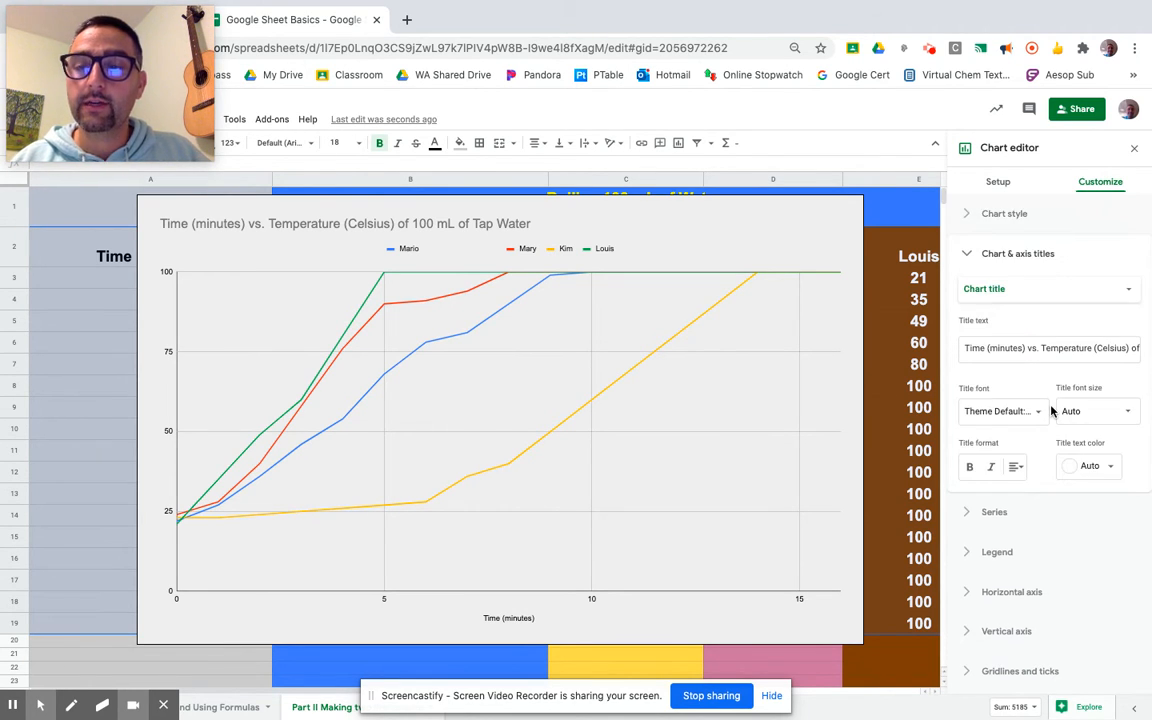
left_click(1053, 300)
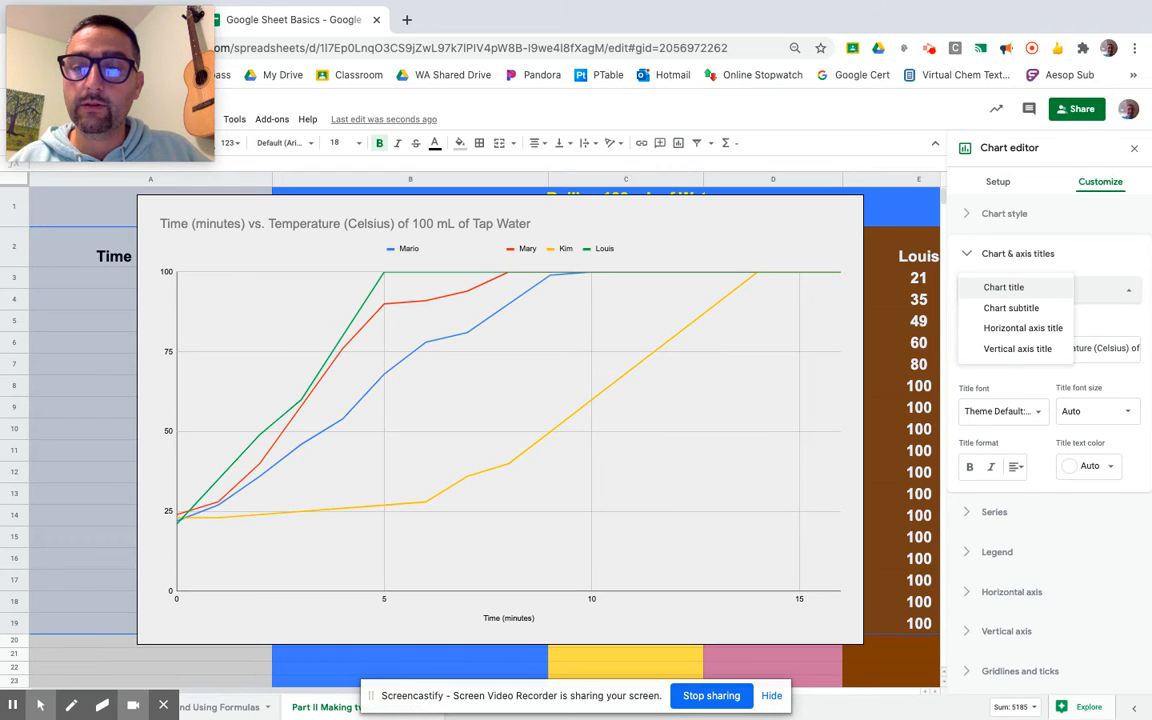
left_click(1010, 288)
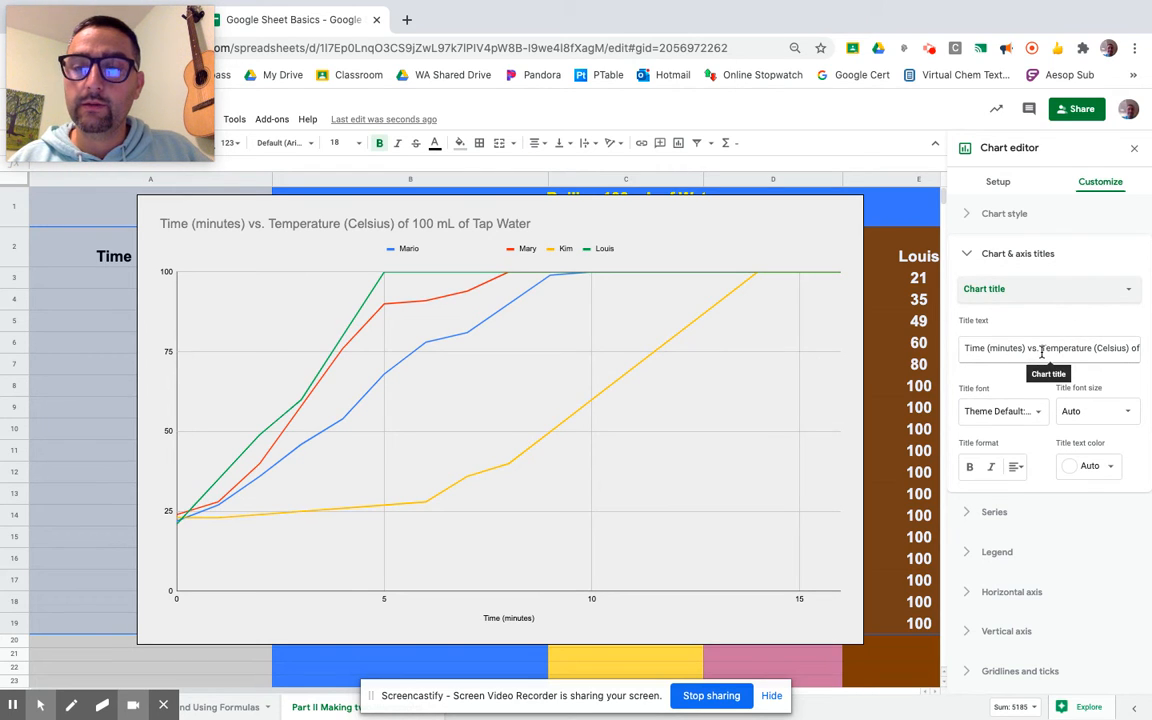
left_click(1015, 466)
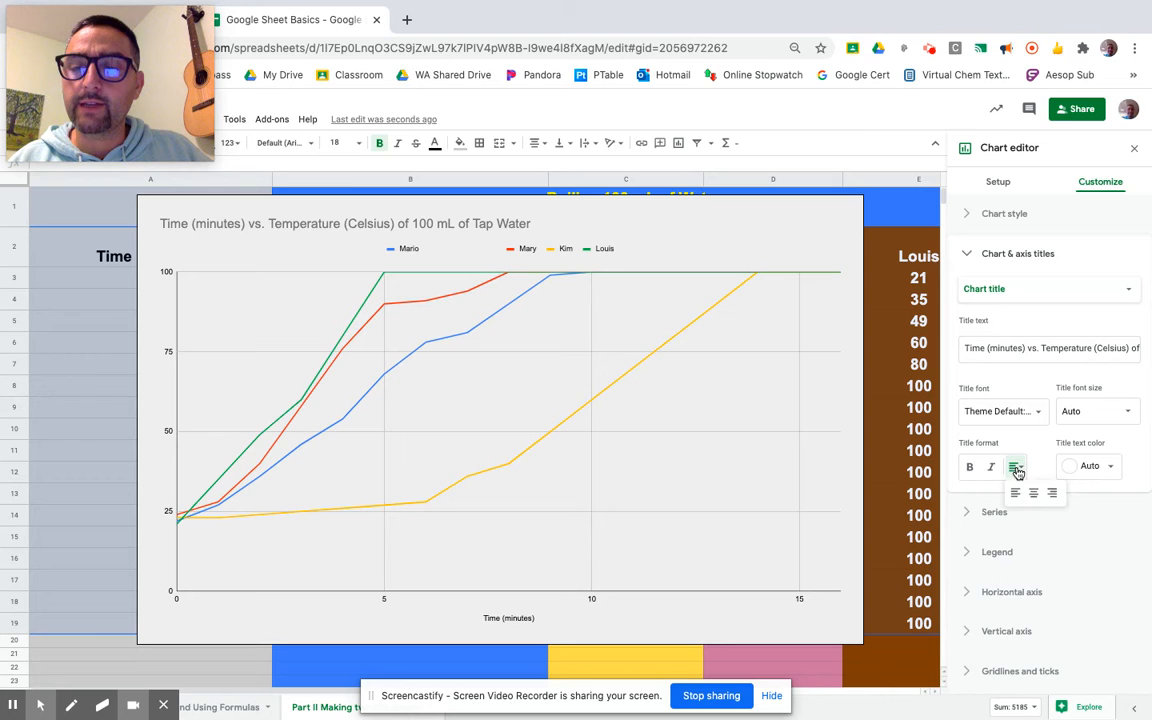
left_click(1035, 494)
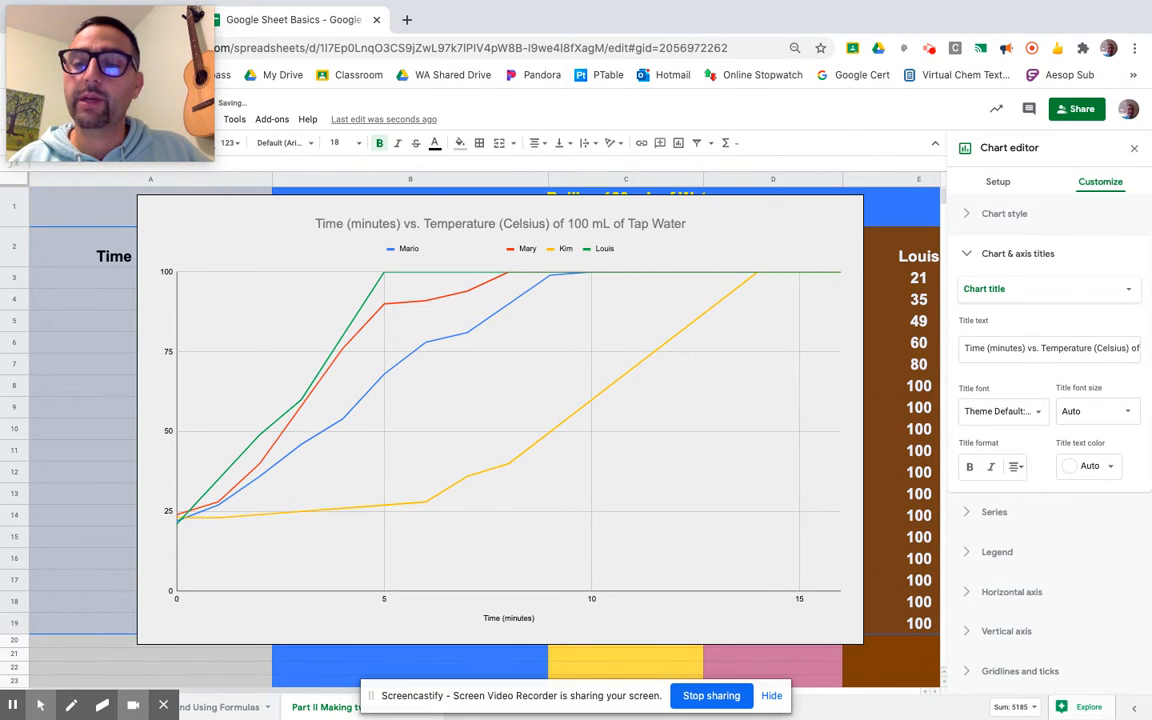
left_click(970, 467)
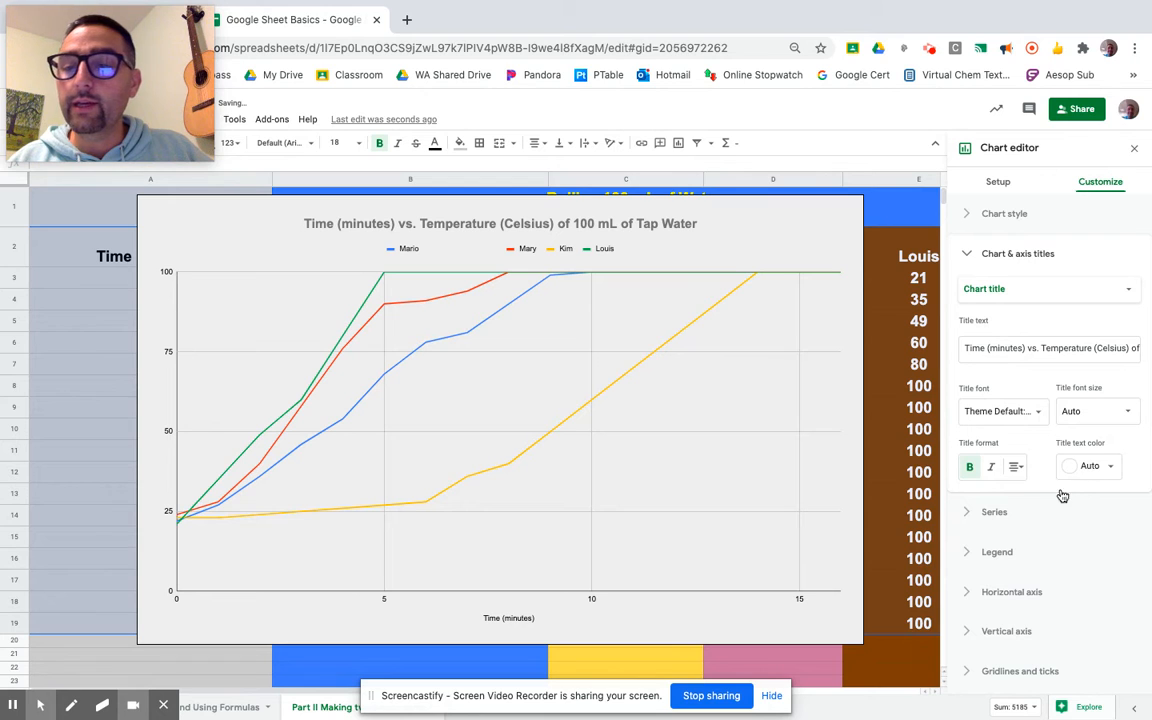
Color the chart title red, trying italic and switching it back off
left_click(1104, 467)
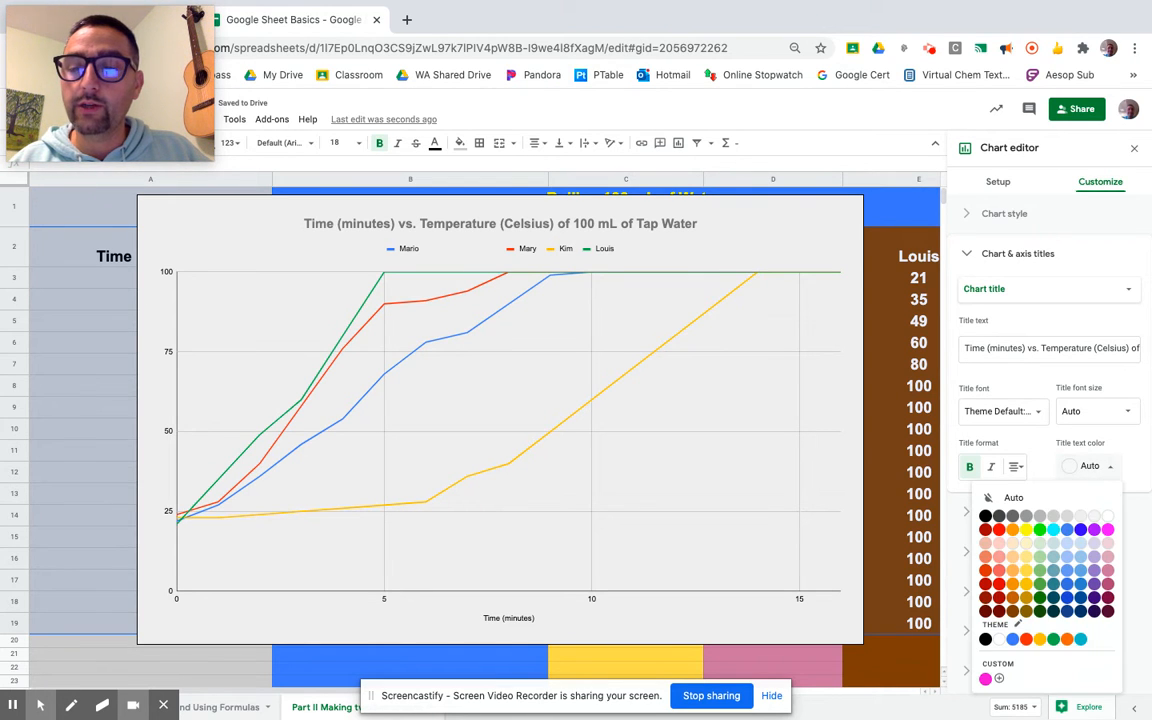
left_click(1026, 640)
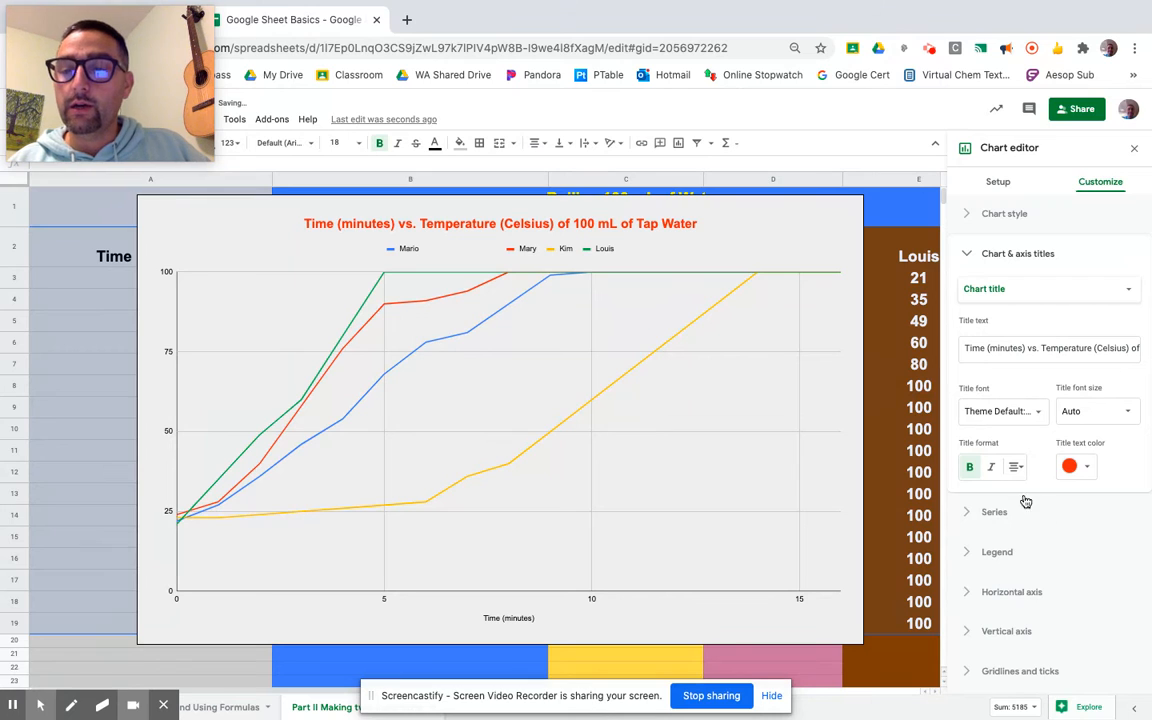
left_click(991, 467)
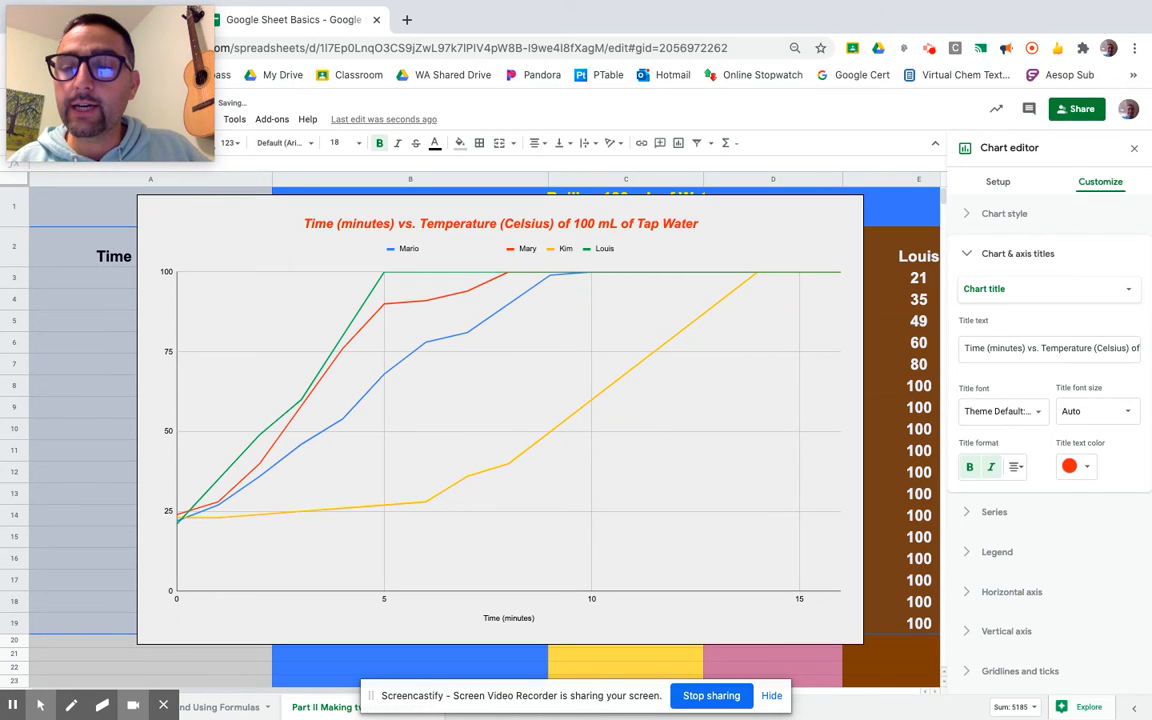
left_click(991, 467)
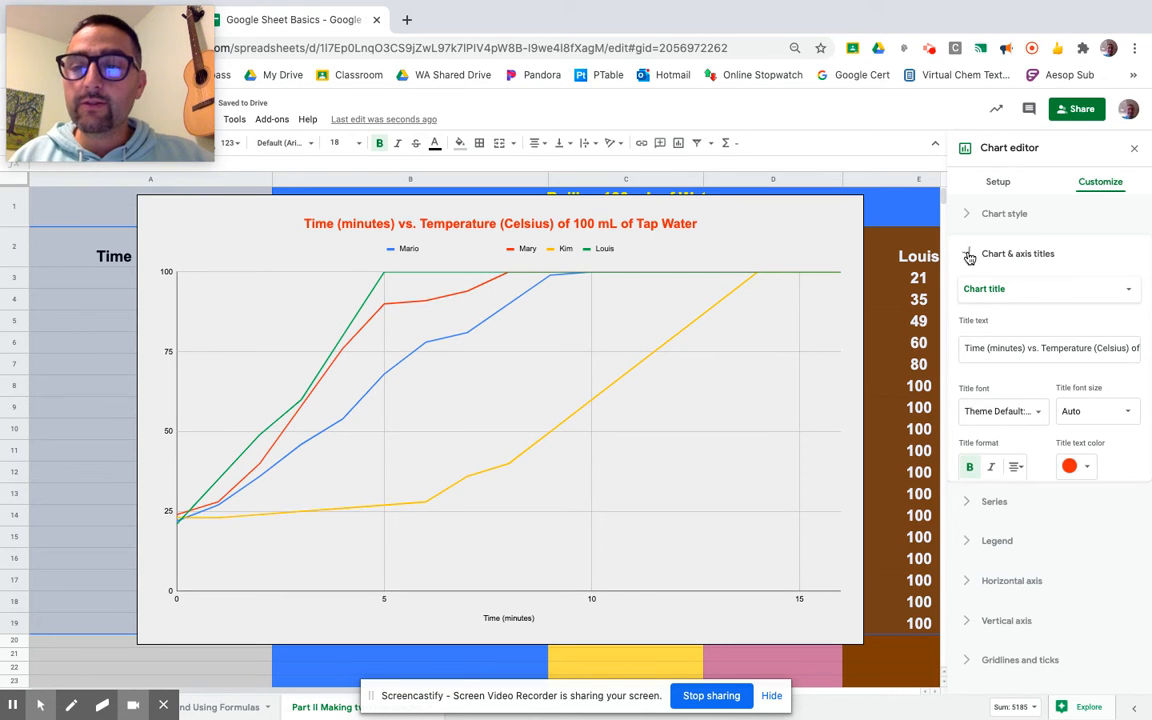
Set the line thickness for all series to 8px
left_click(1020, 256)
left_click(966, 295)
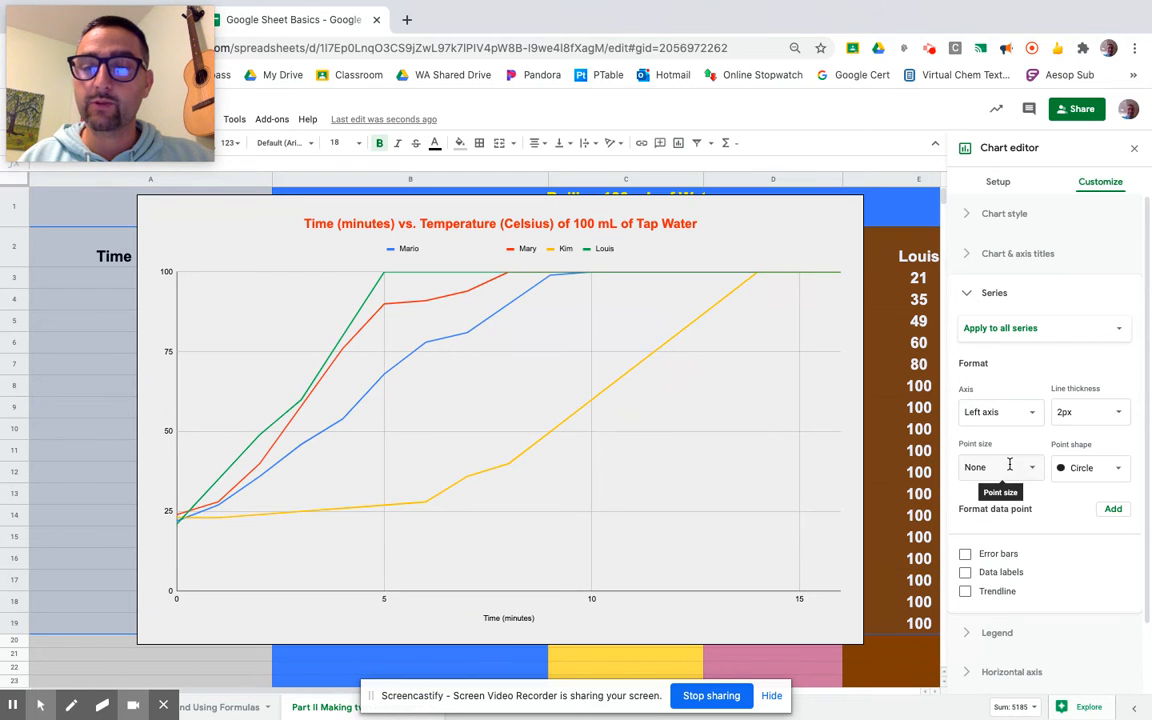
left_click(1118, 416)
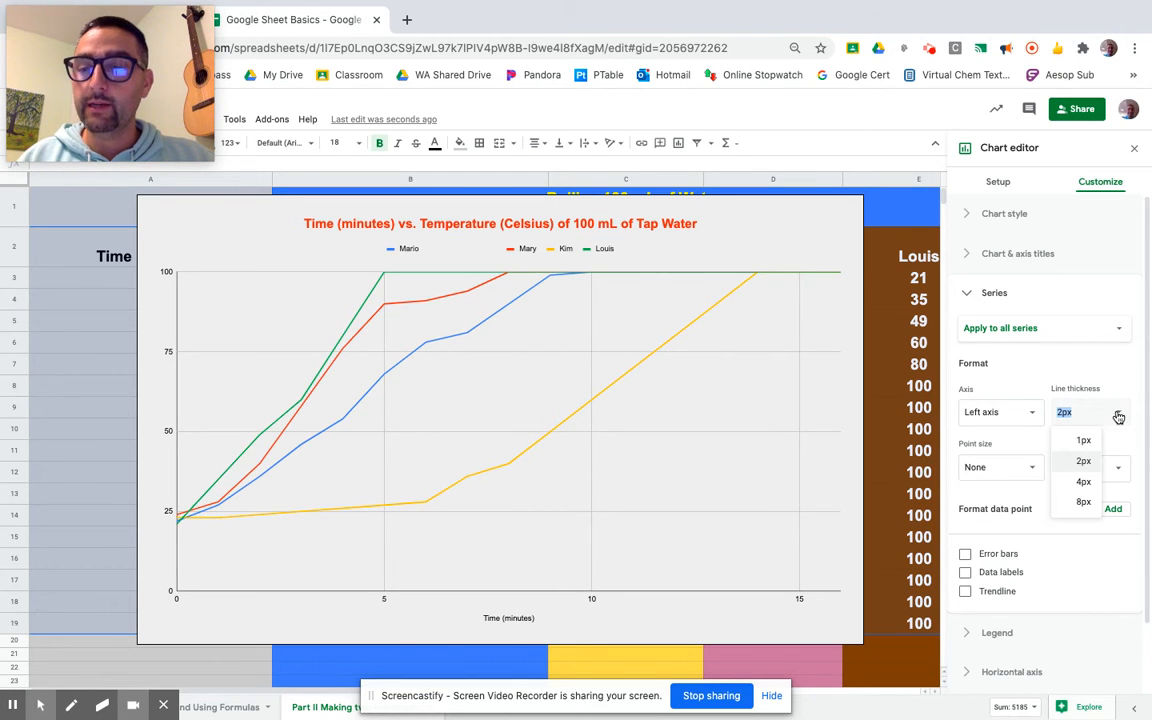
left_click(1083, 483)
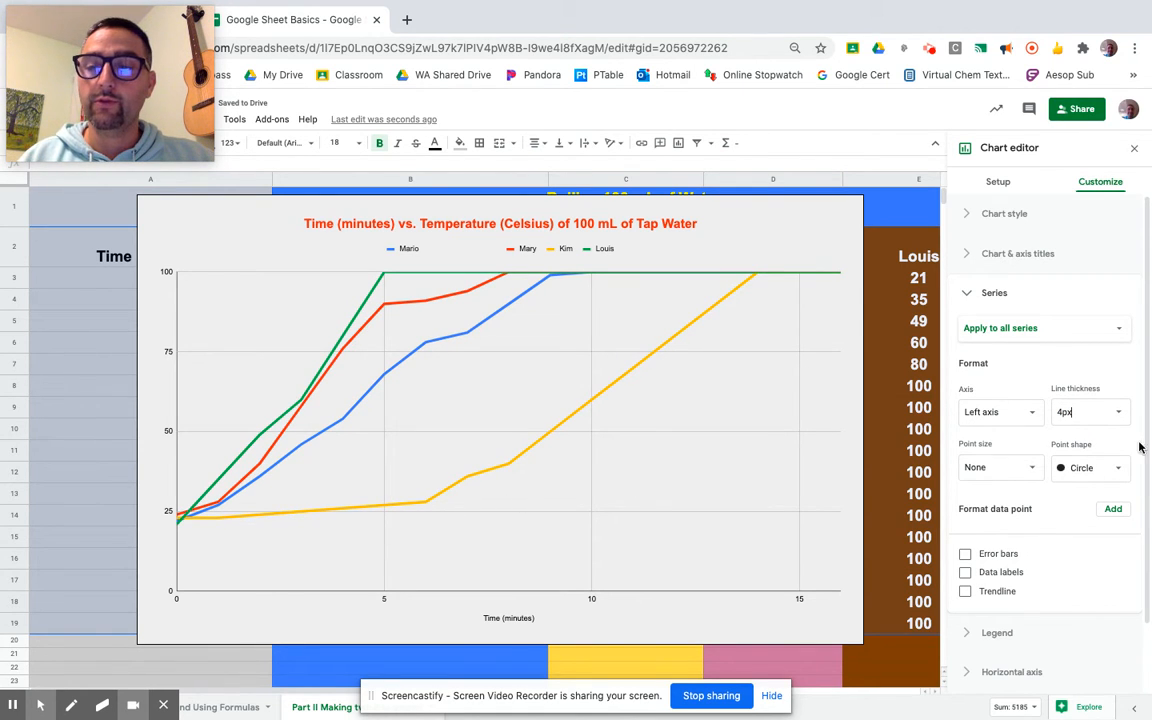
left_click(1119, 415)
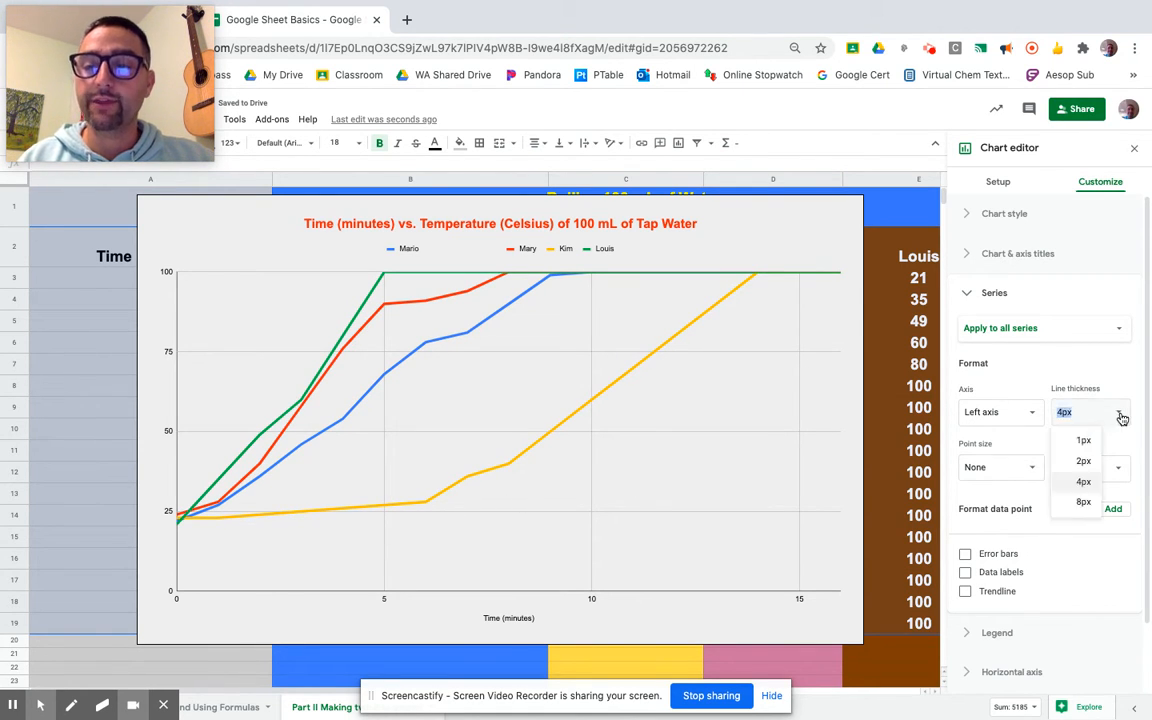
left_click(1083, 503)
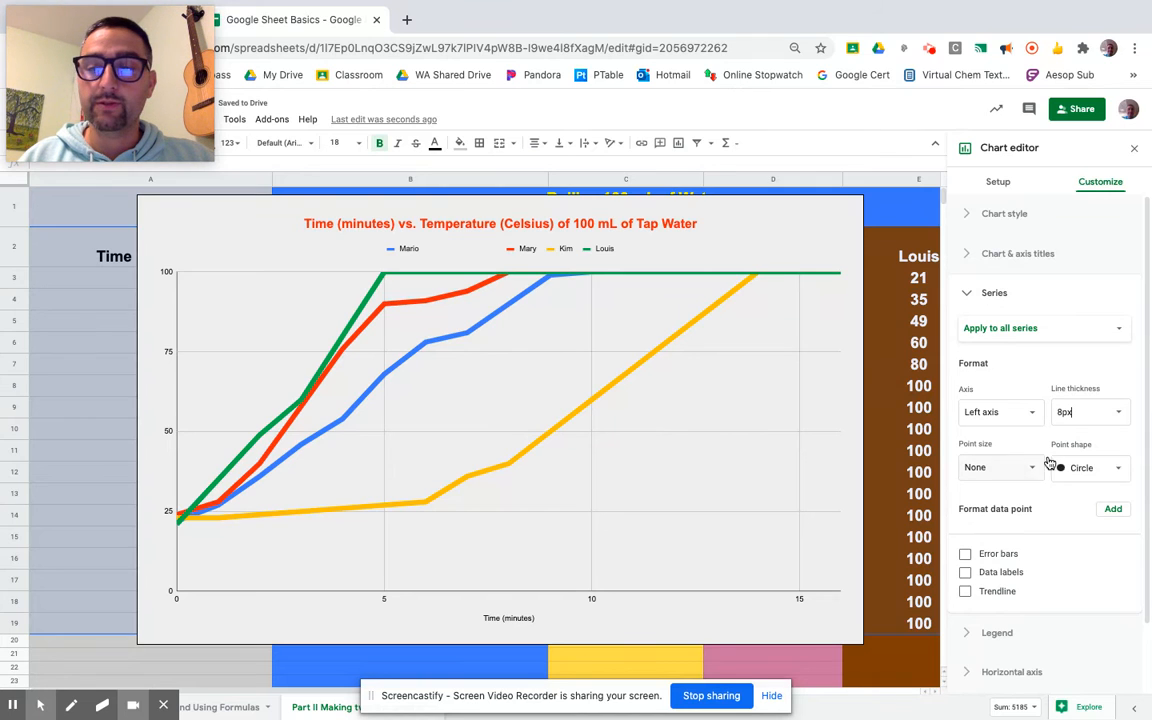
Set the point shape for all series to Diamond and the point size to 14px
left_click(1085, 468)
left_click(1096, 487)
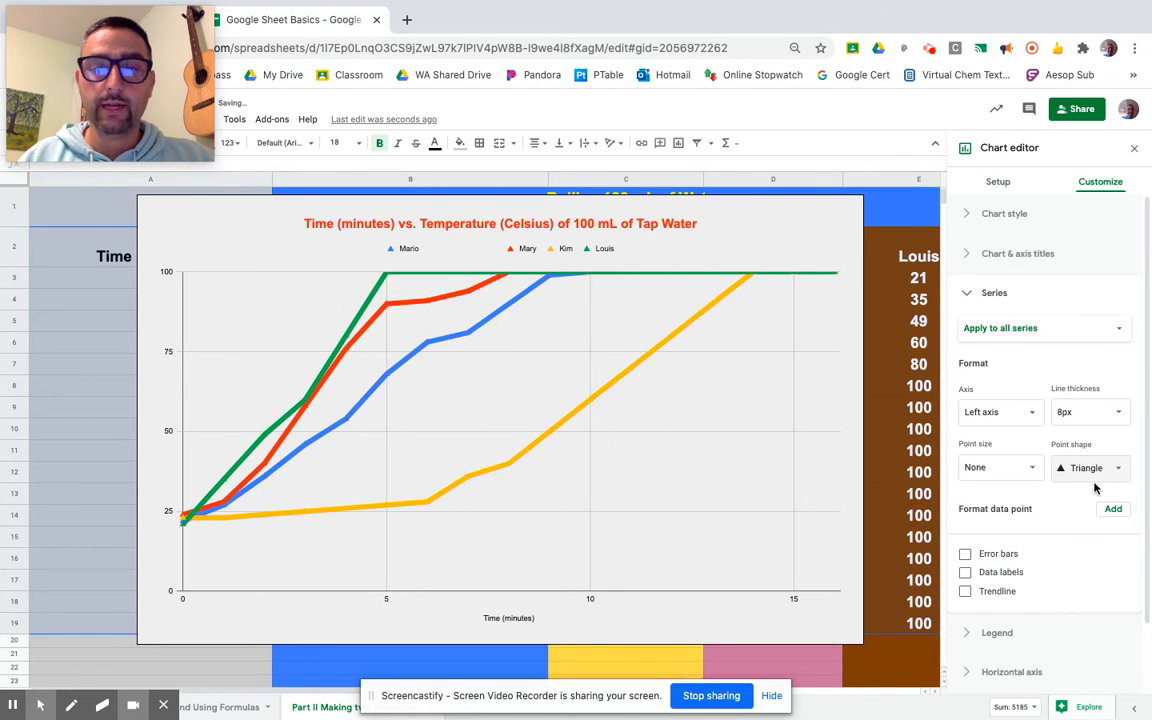
left_click(1116, 468)
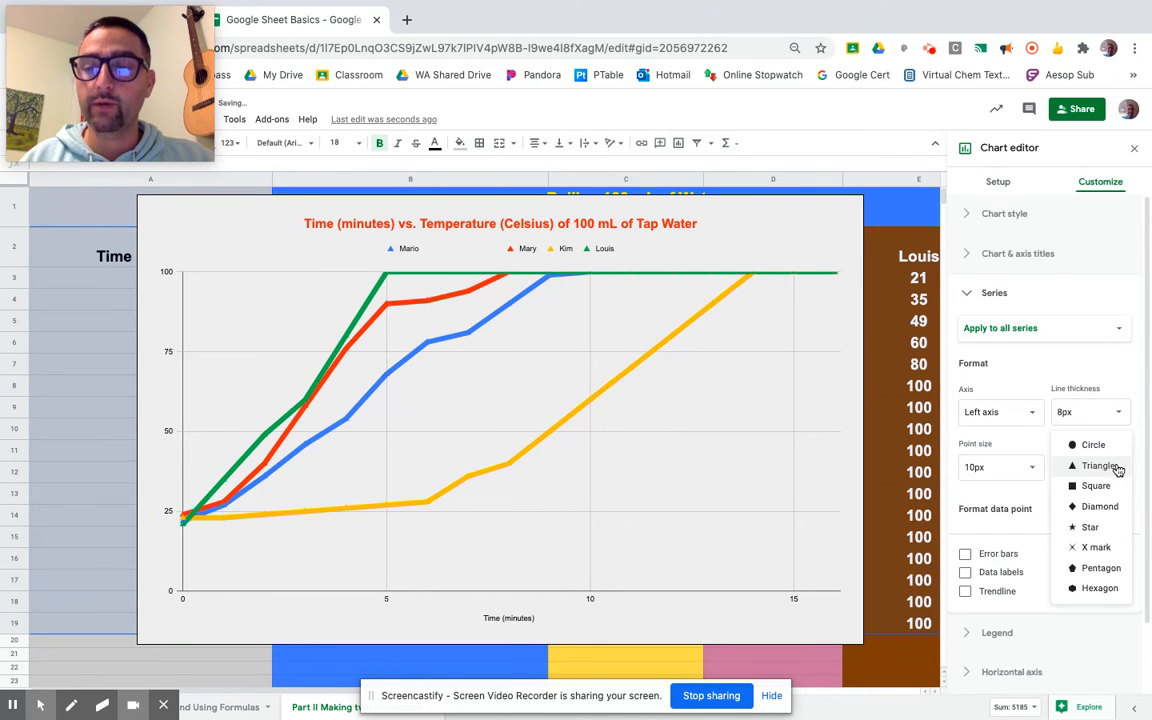
left_click(1100, 506)
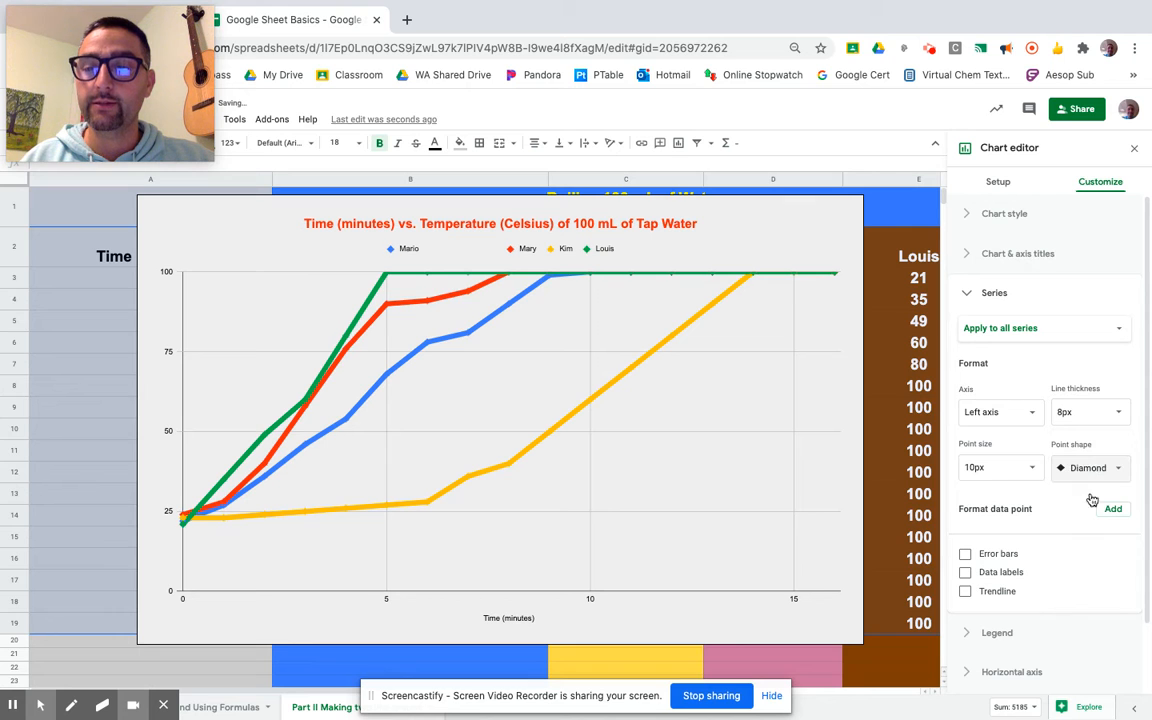
left_click(1033, 473)
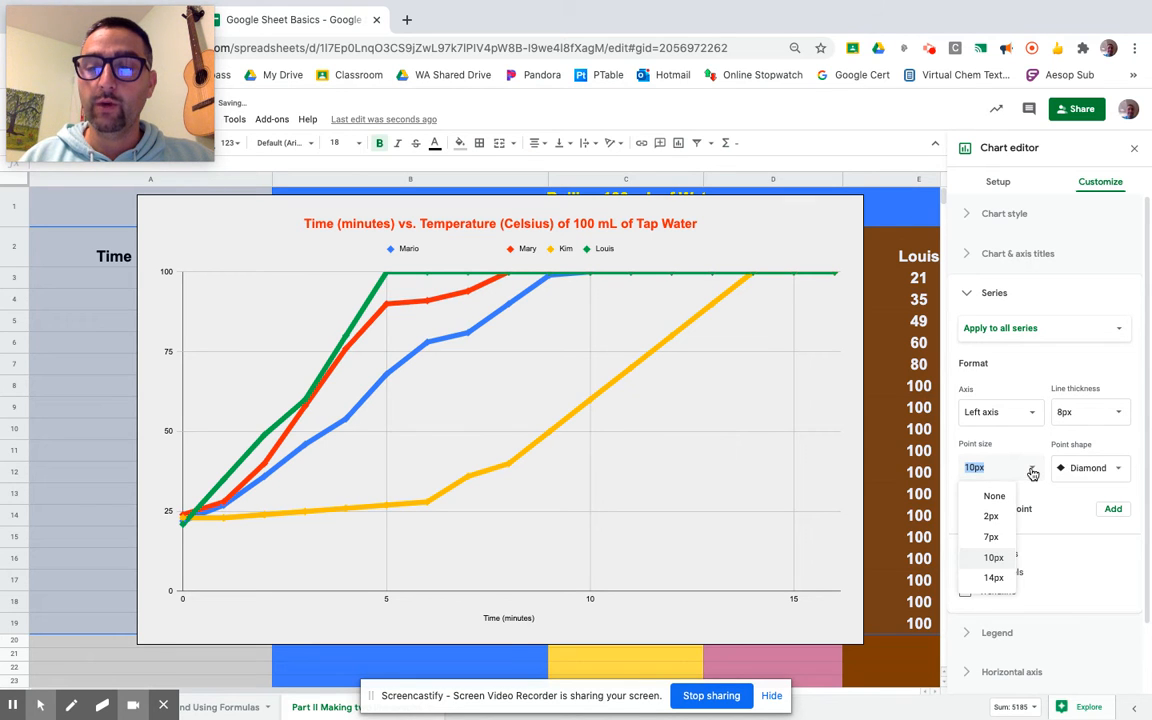
left_click(992, 579)
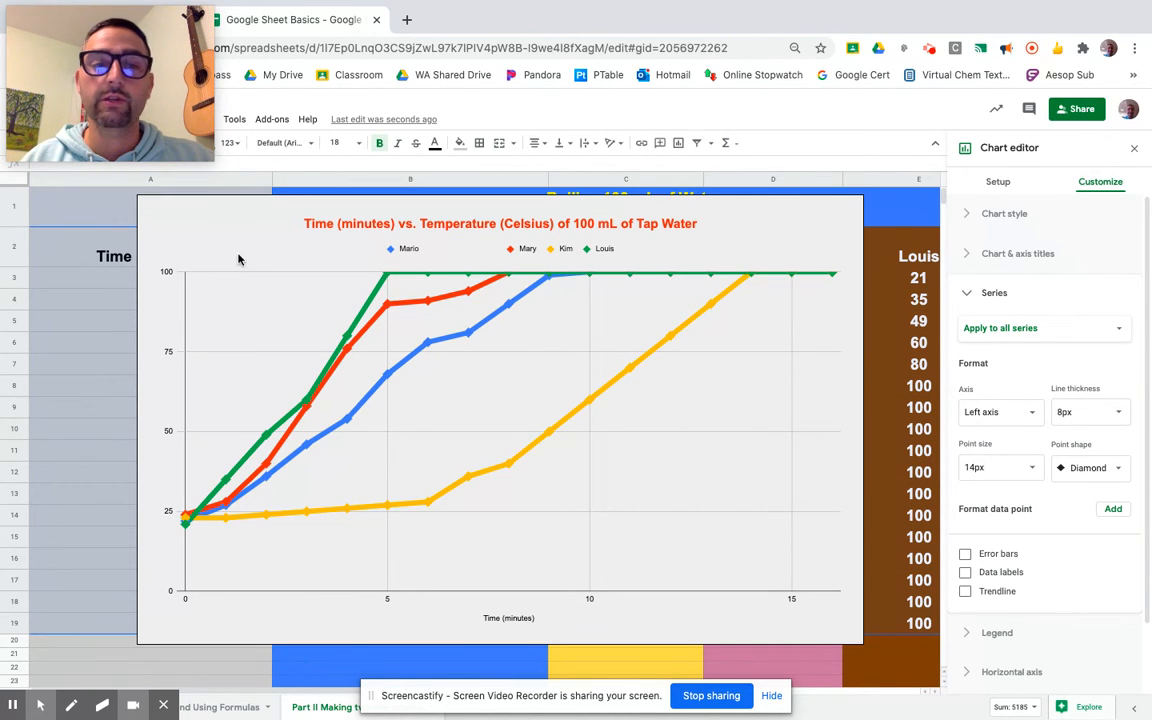
left_click(860, 200)
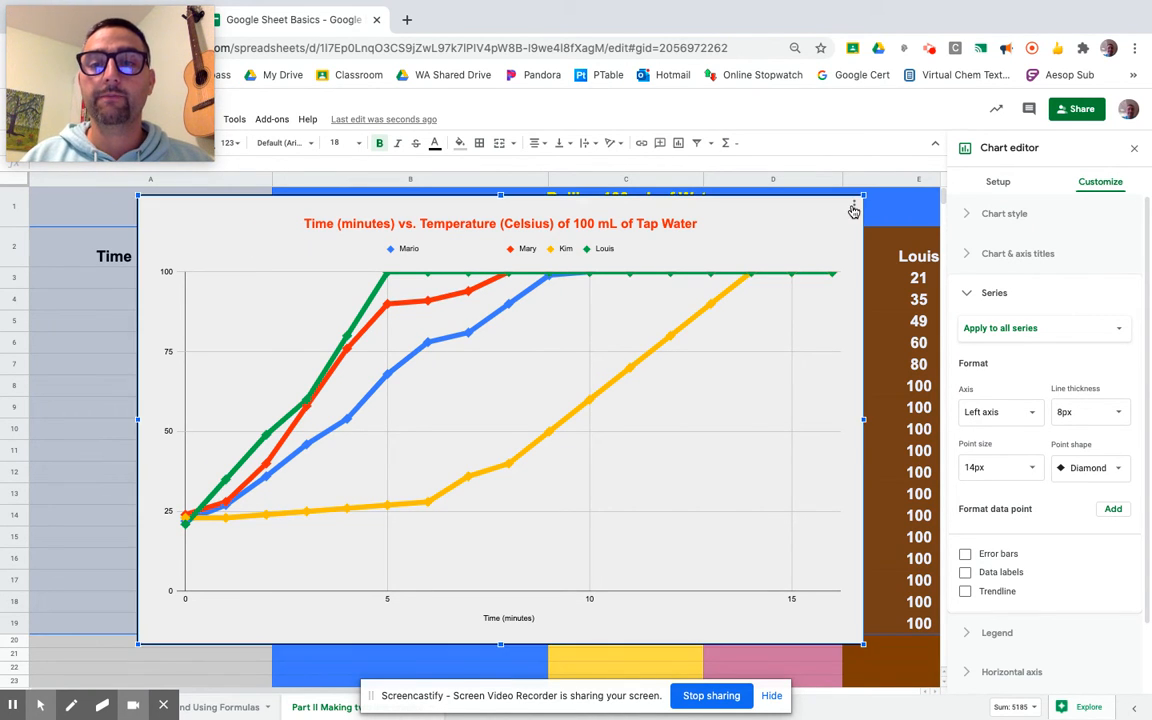
left_click_drag(866, 194, 940, 130)
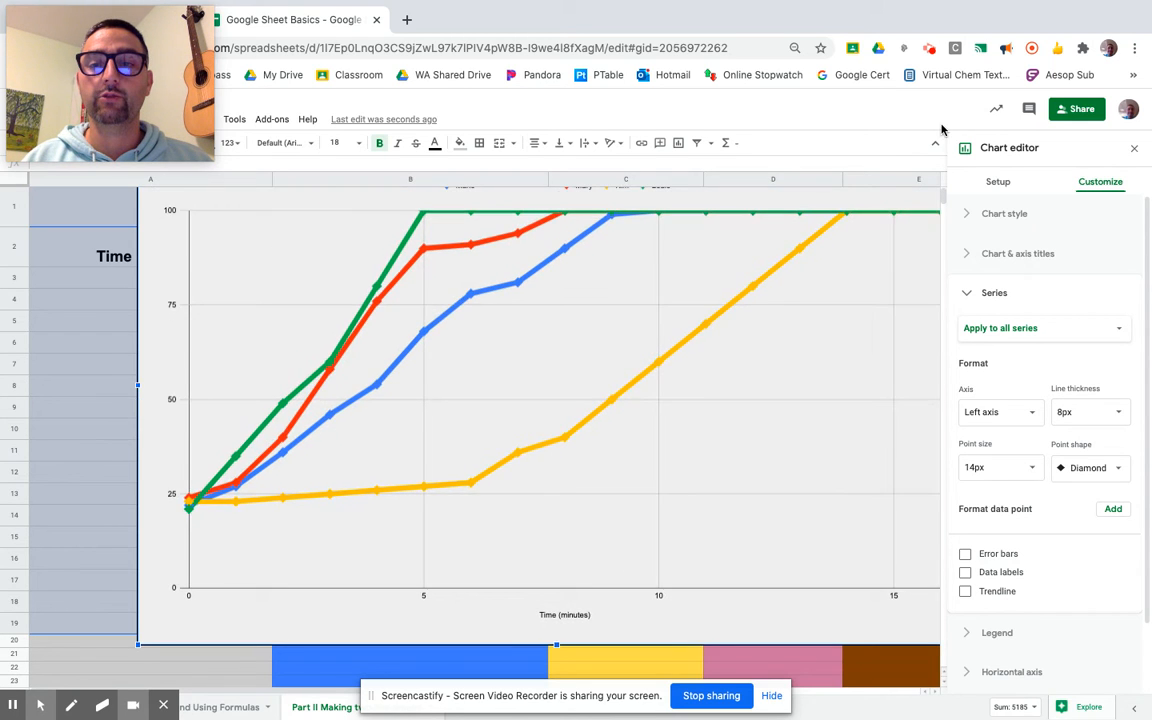
key("super+z")
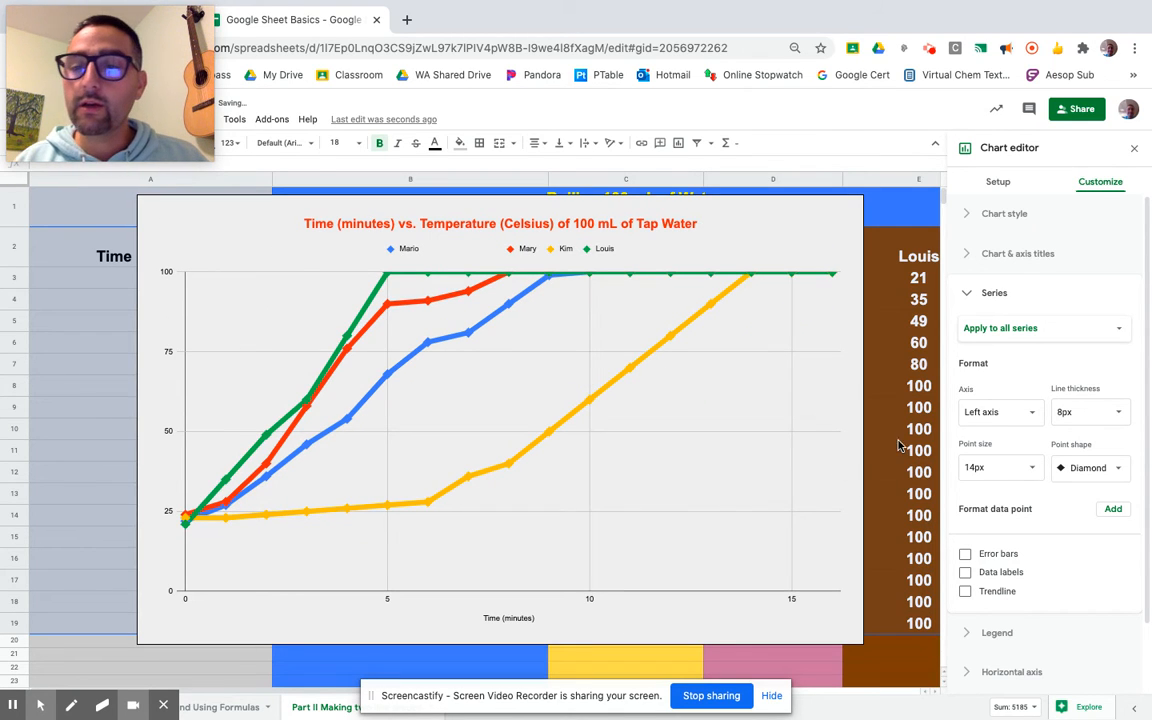
Set the point size for all series to None
left_click(1035, 472)
left_click(994, 497)
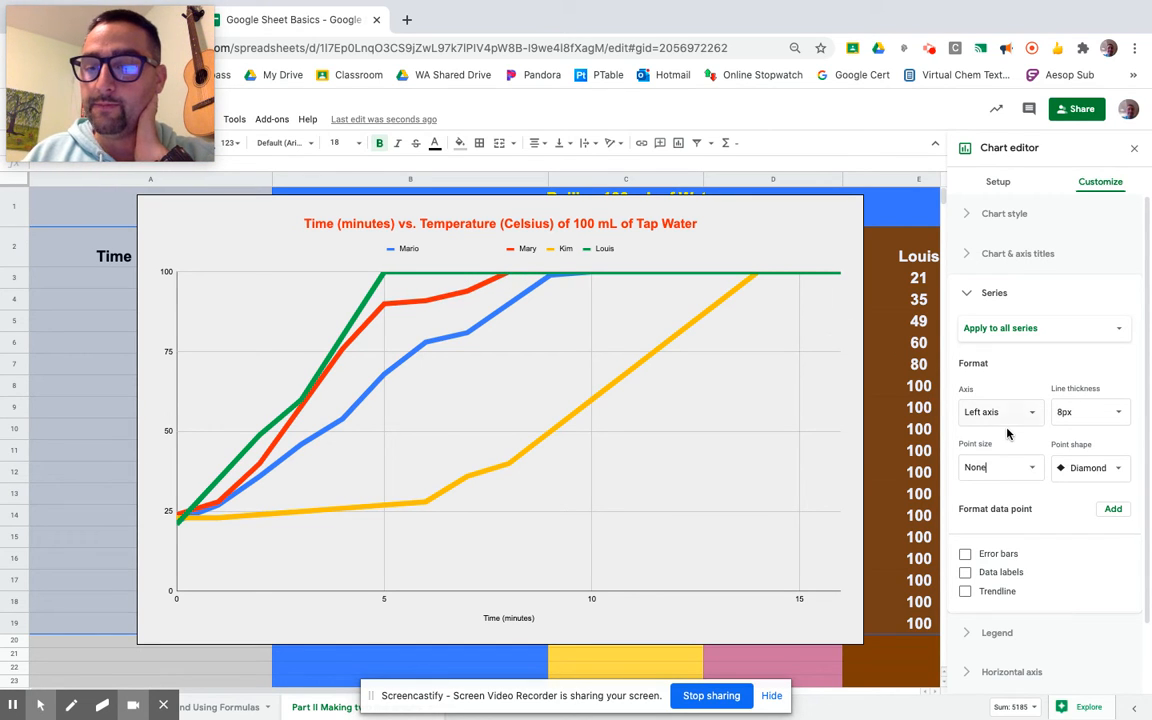
scroll(986, 467, "down", 3)
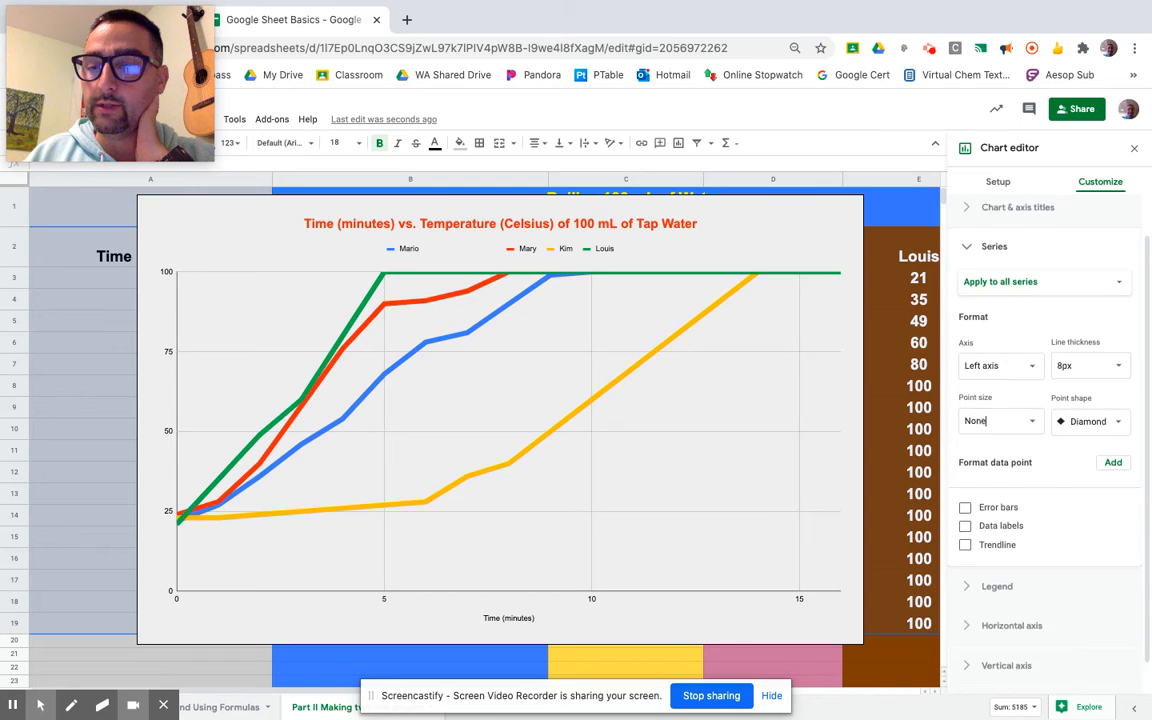
scroll(993, 404, "up", 2)
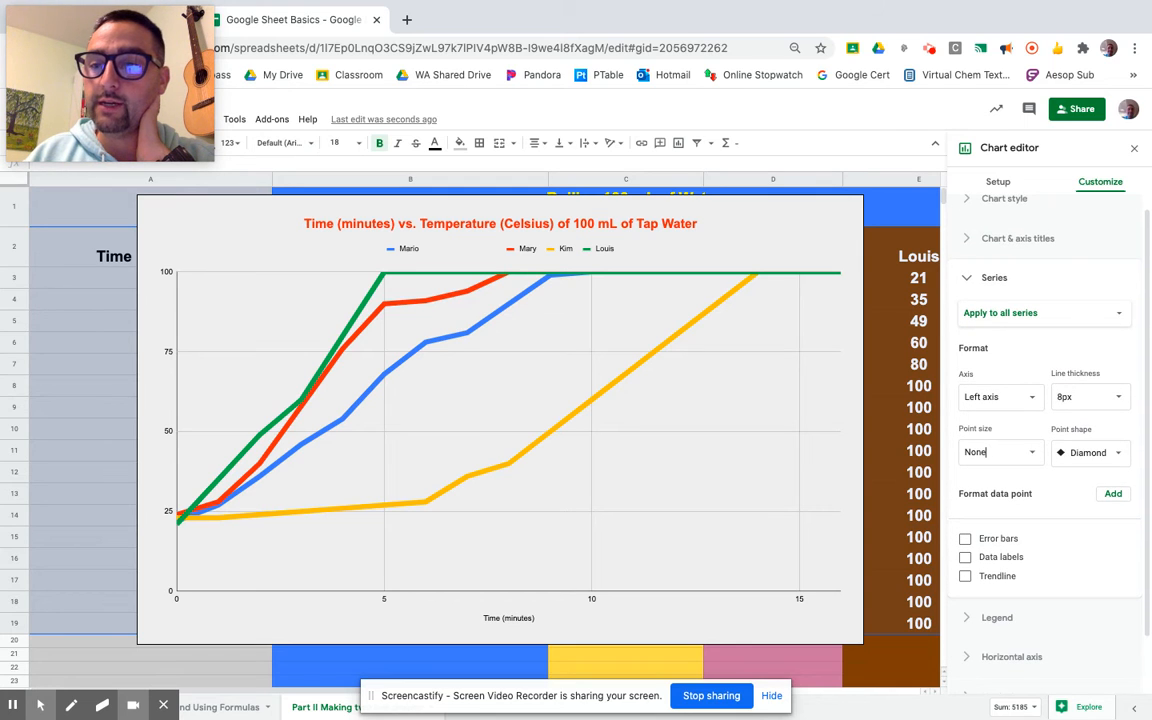
Set the horizontal axis range to minimum 0 and maximum 20, and turn off allowing bounds to hide data
left_click(971, 280)
left_click(990, 332)
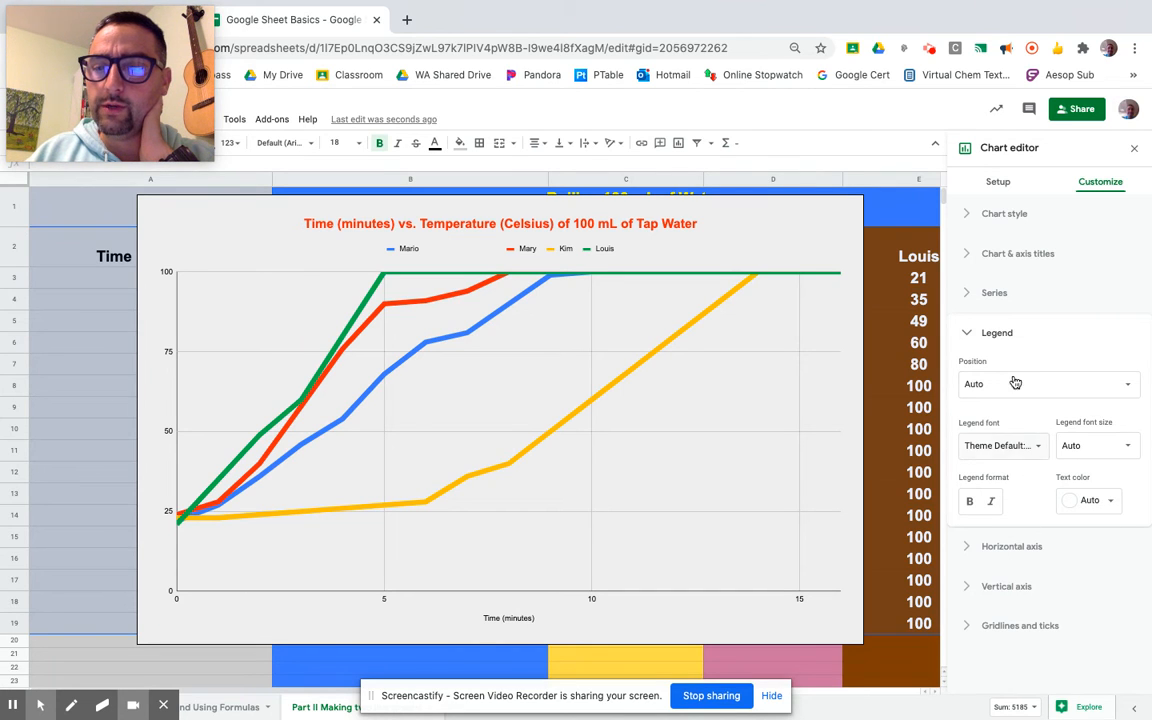
left_click(983, 333)
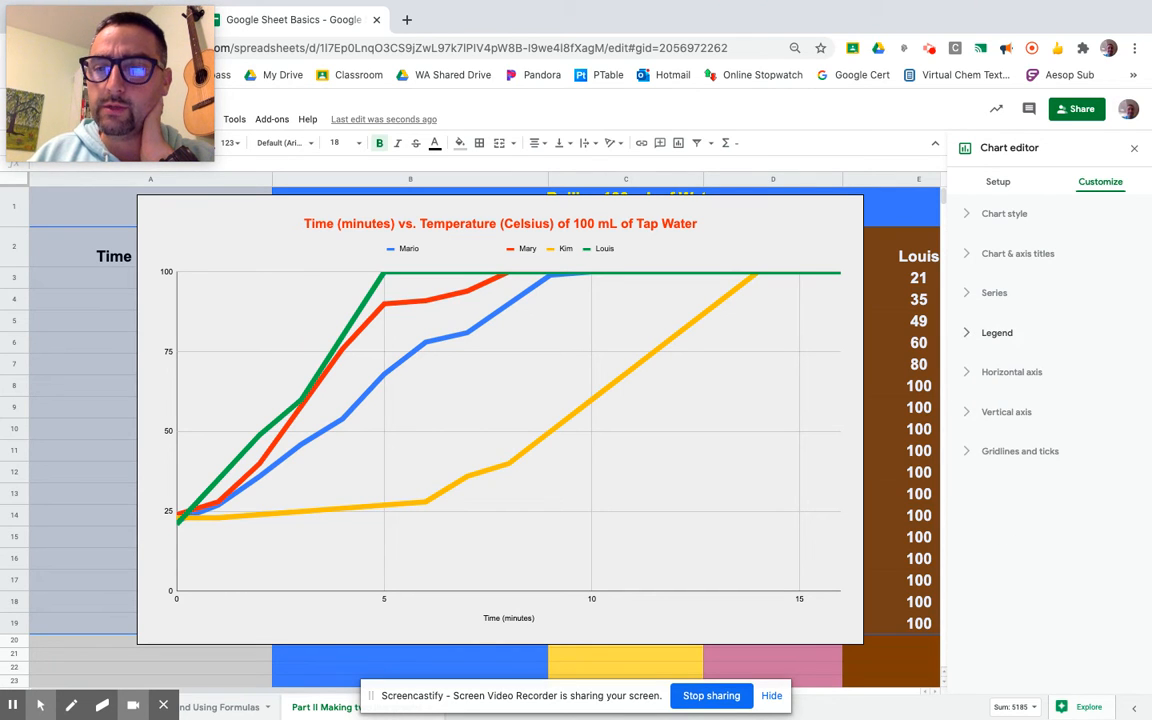
left_click(969, 375)
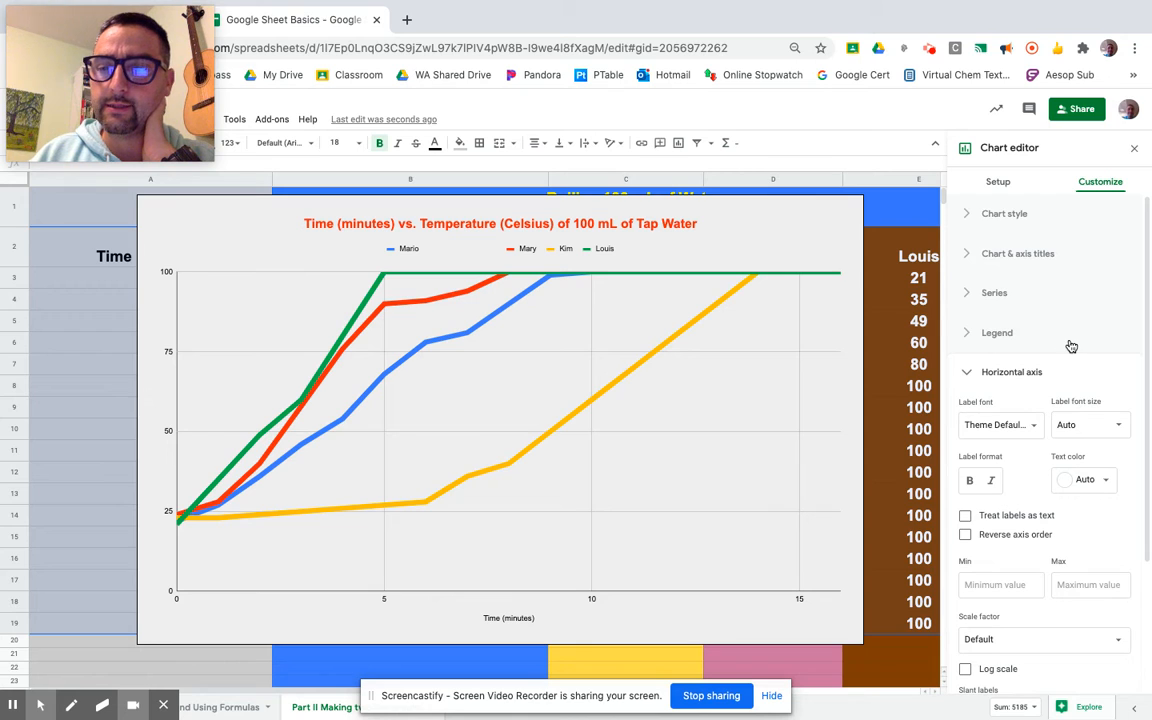
scroll(998, 345, "down", 1)
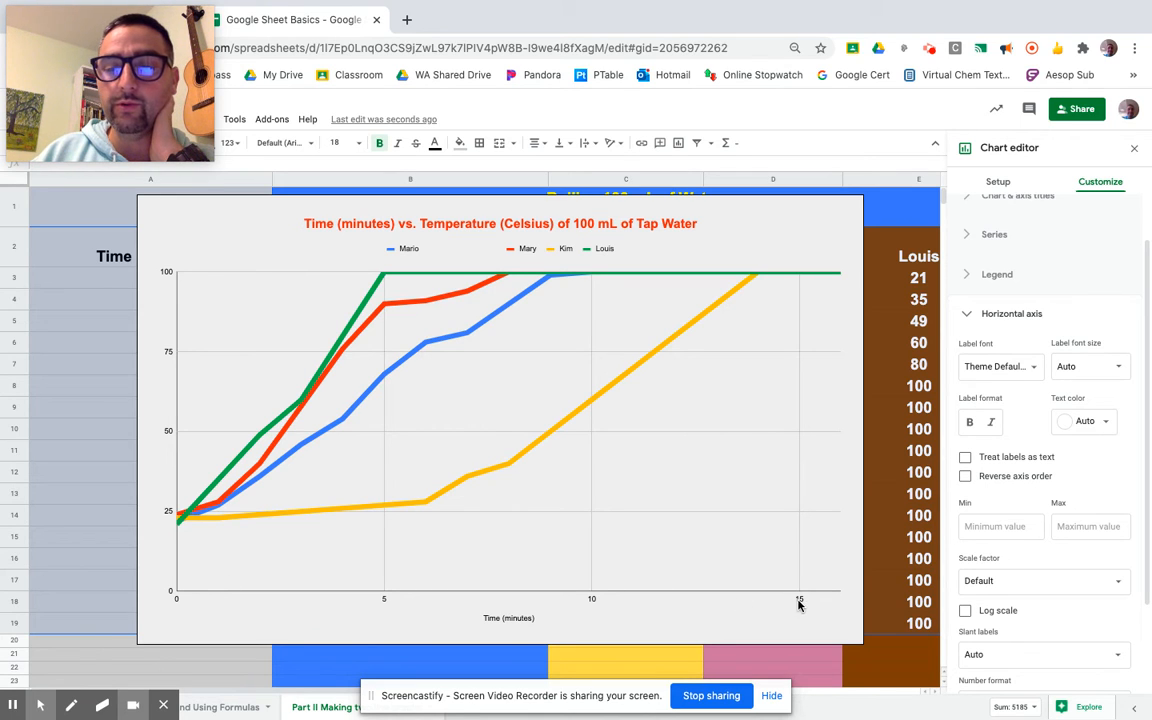
left_click(985, 526)
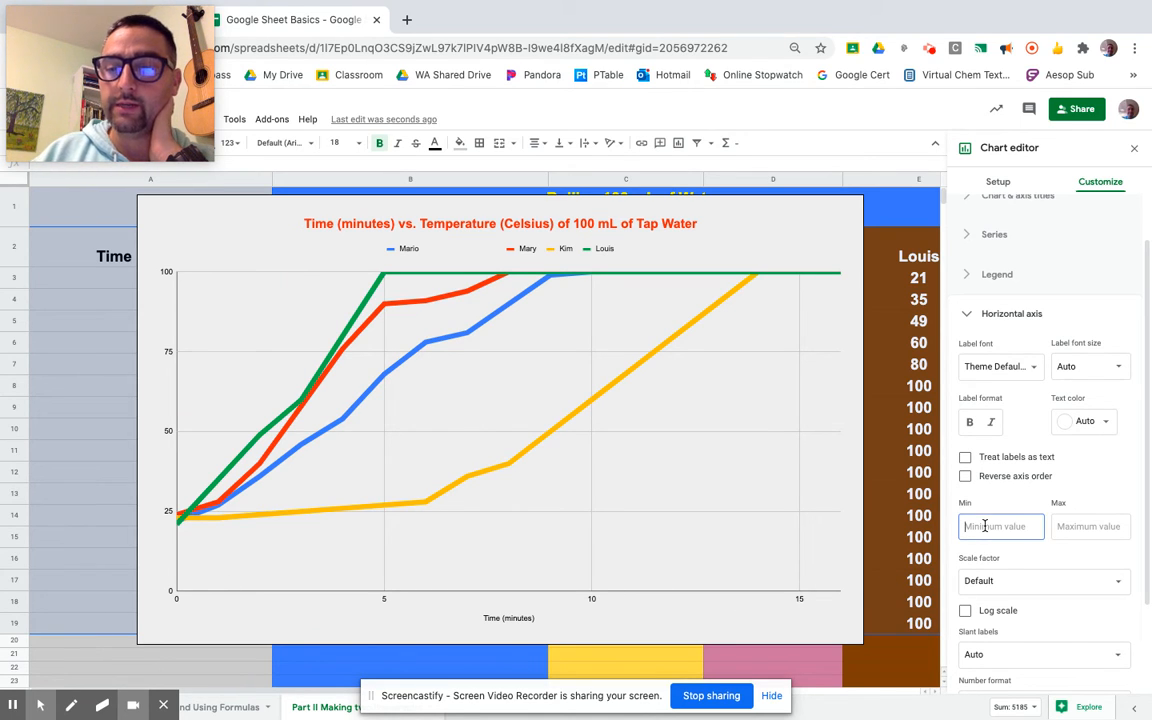
type("0")
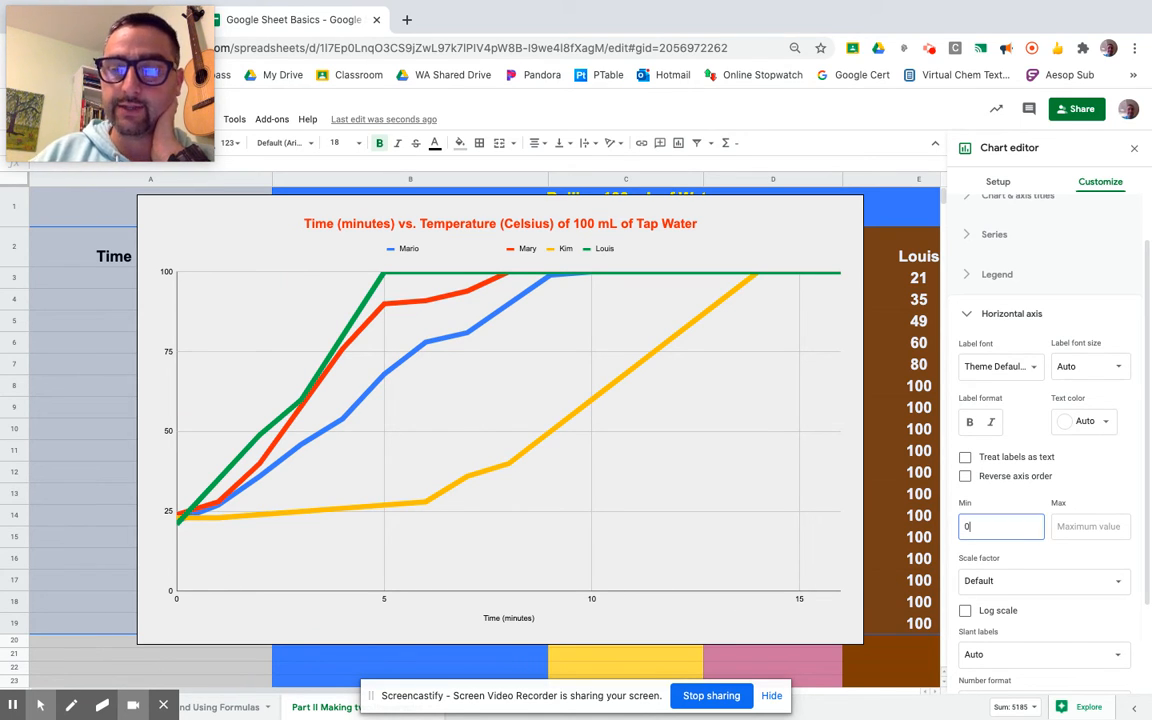
left_click(1072, 526)
type("30")
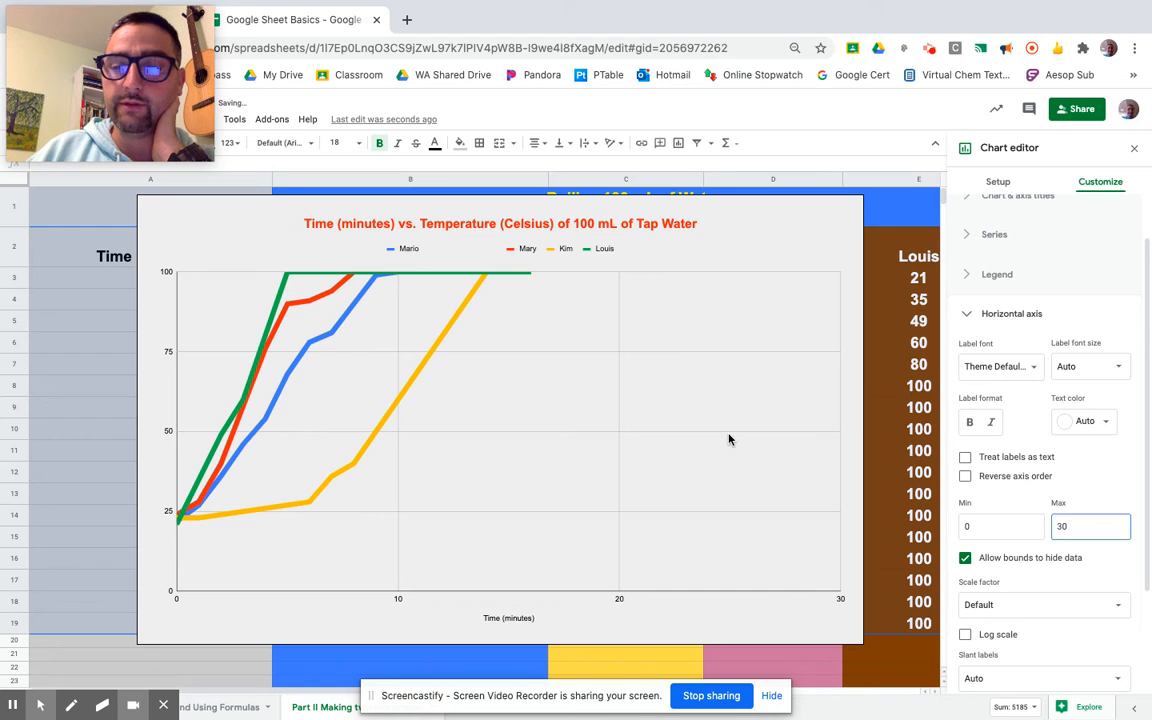
key("BackSpace")
key("BackSpace")
type("2")
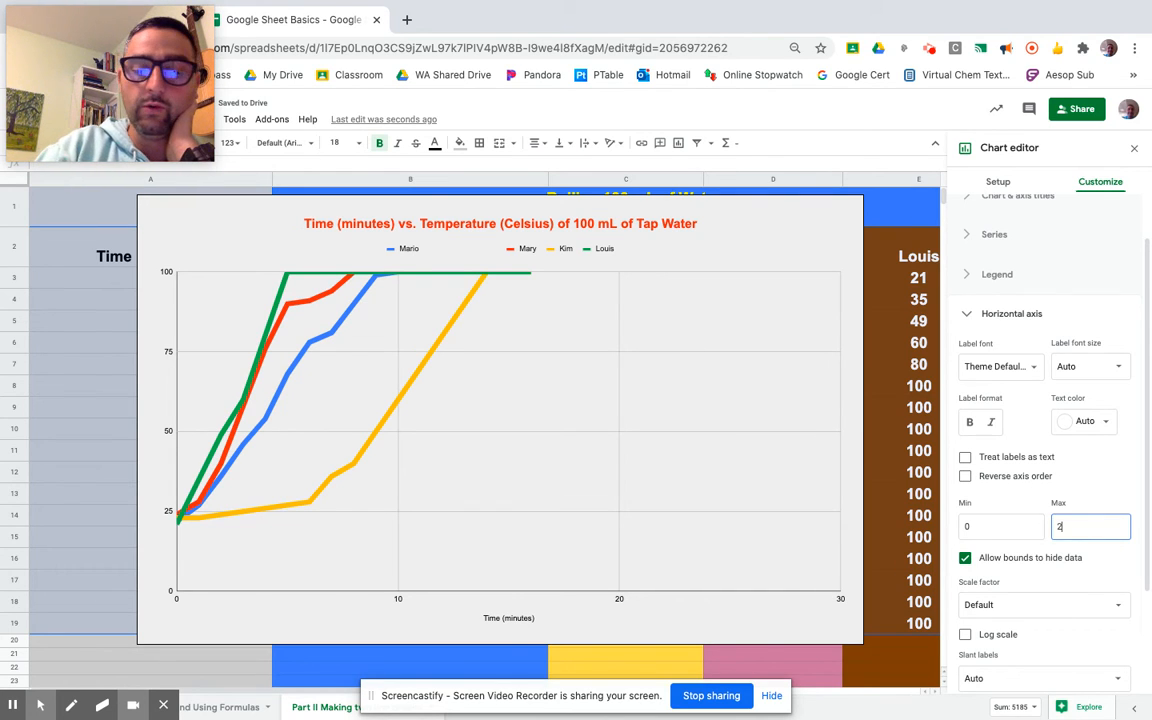
left_click(1112, 566)
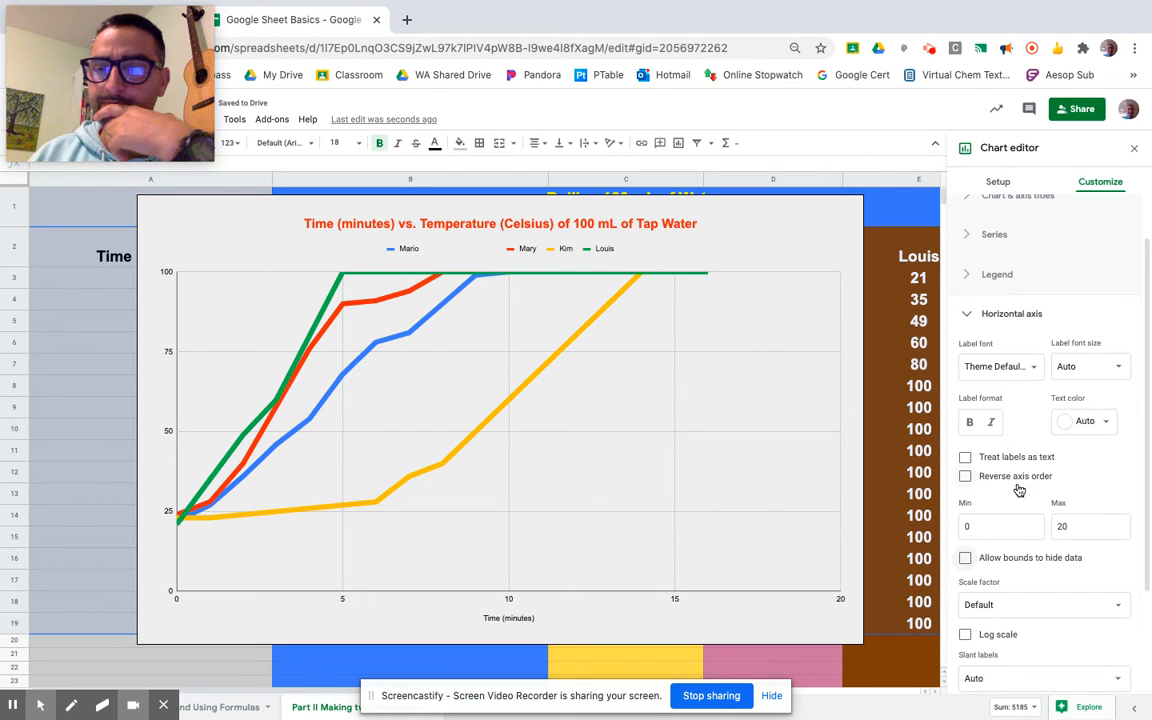
Make the horizontal axis title bold and color it magenta
scroll(970, 480, "down", 3)
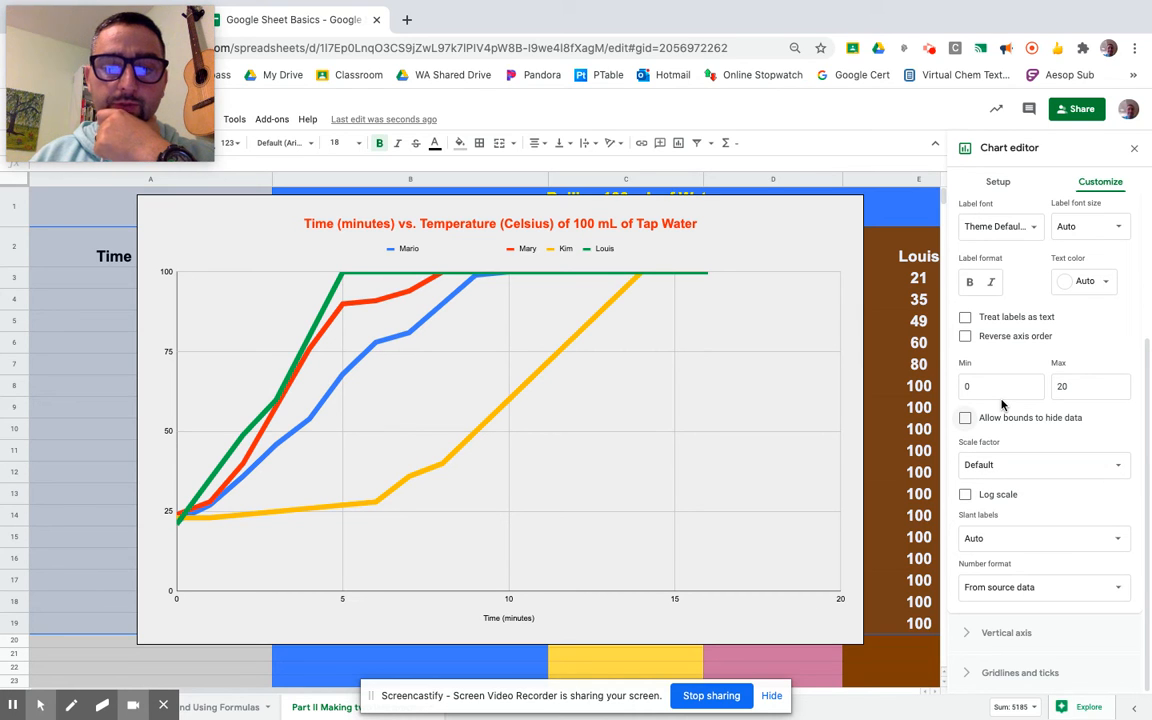
left_click(521, 621)
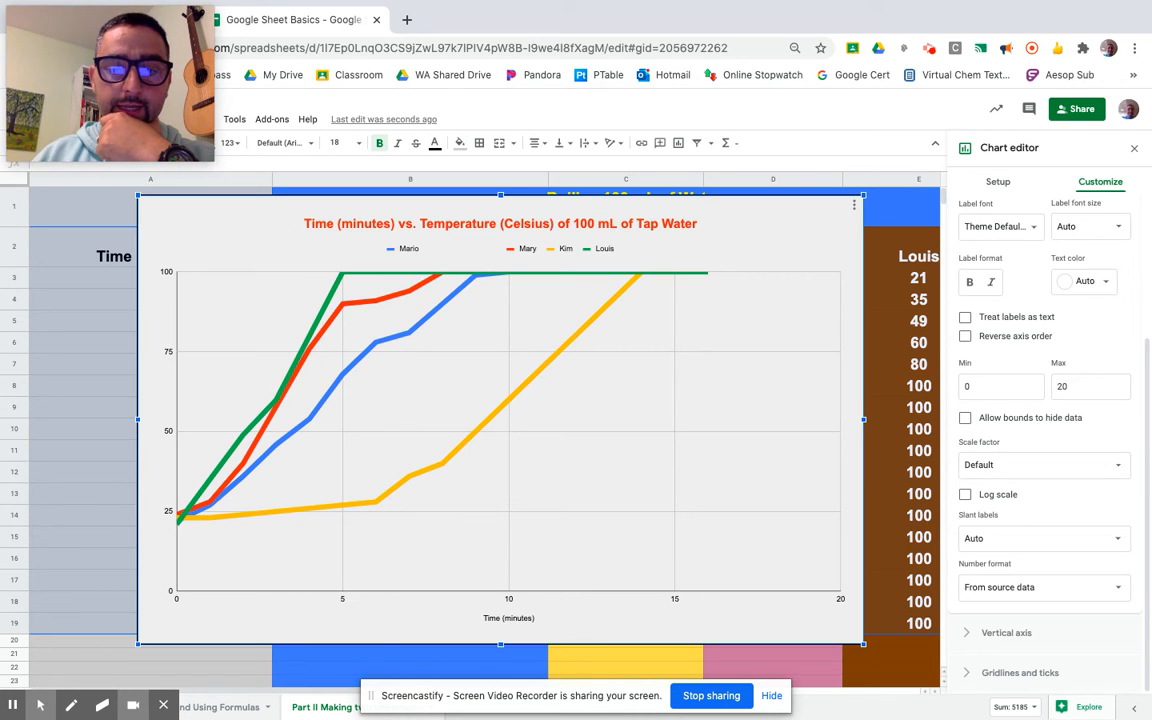
left_click(502, 619)
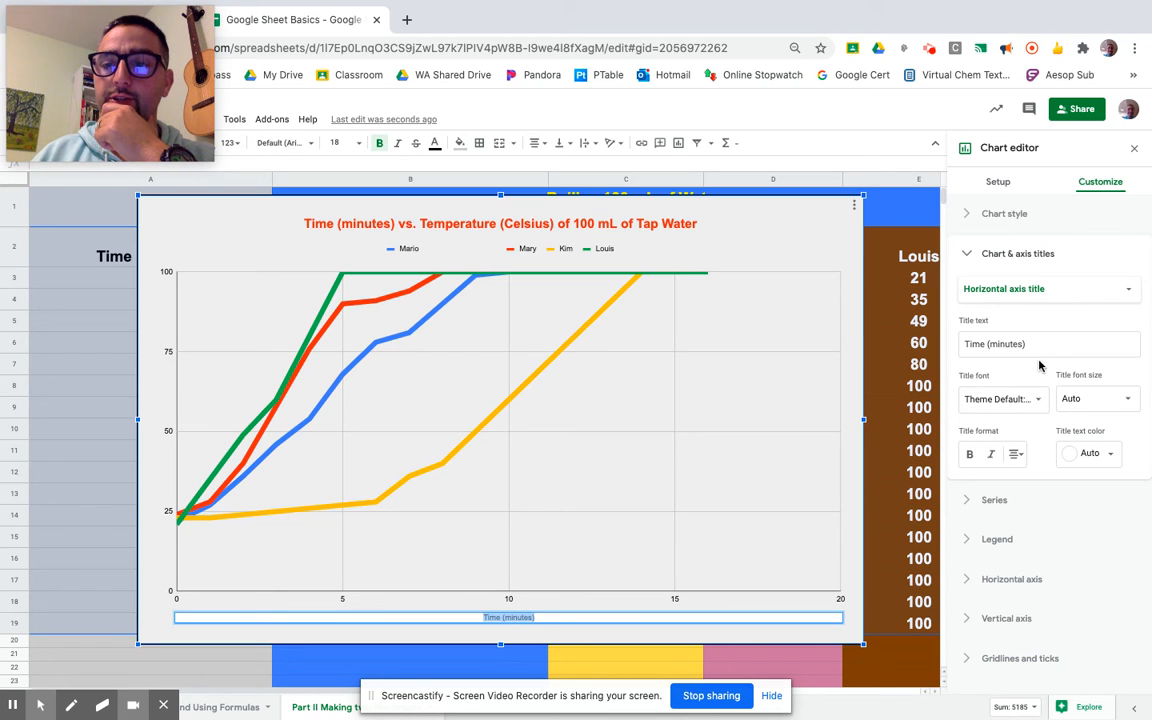
left_click_drag(1030, 344, 966, 345)
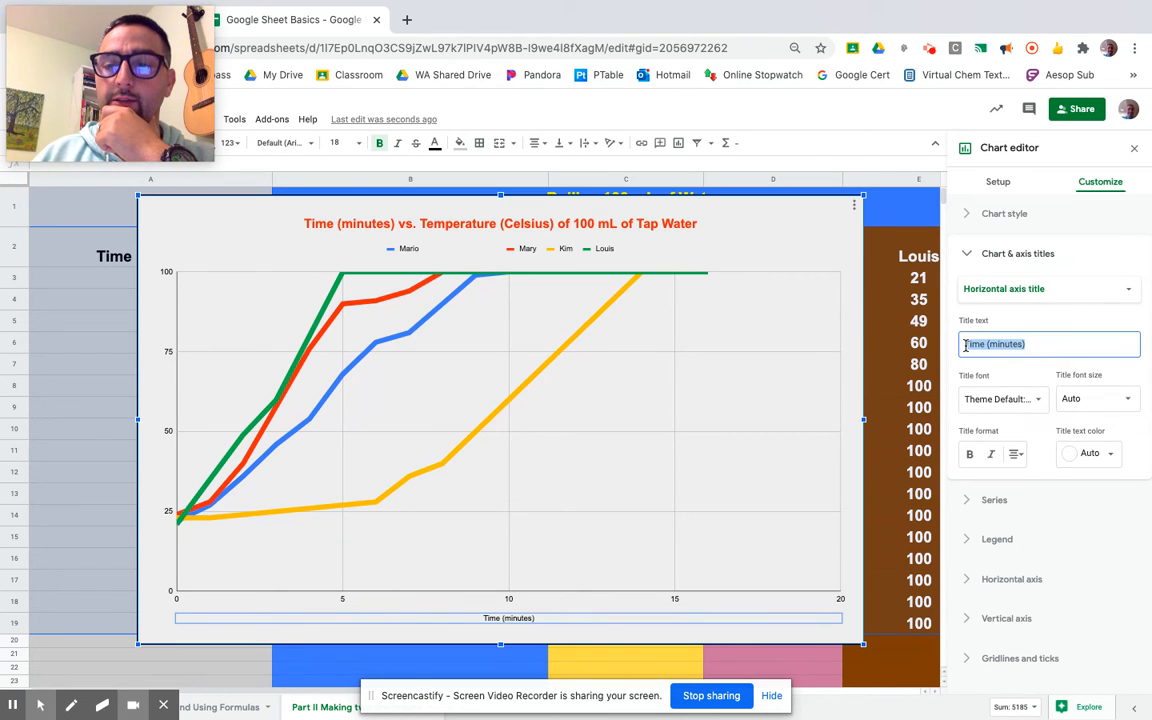
left_click(970, 455)
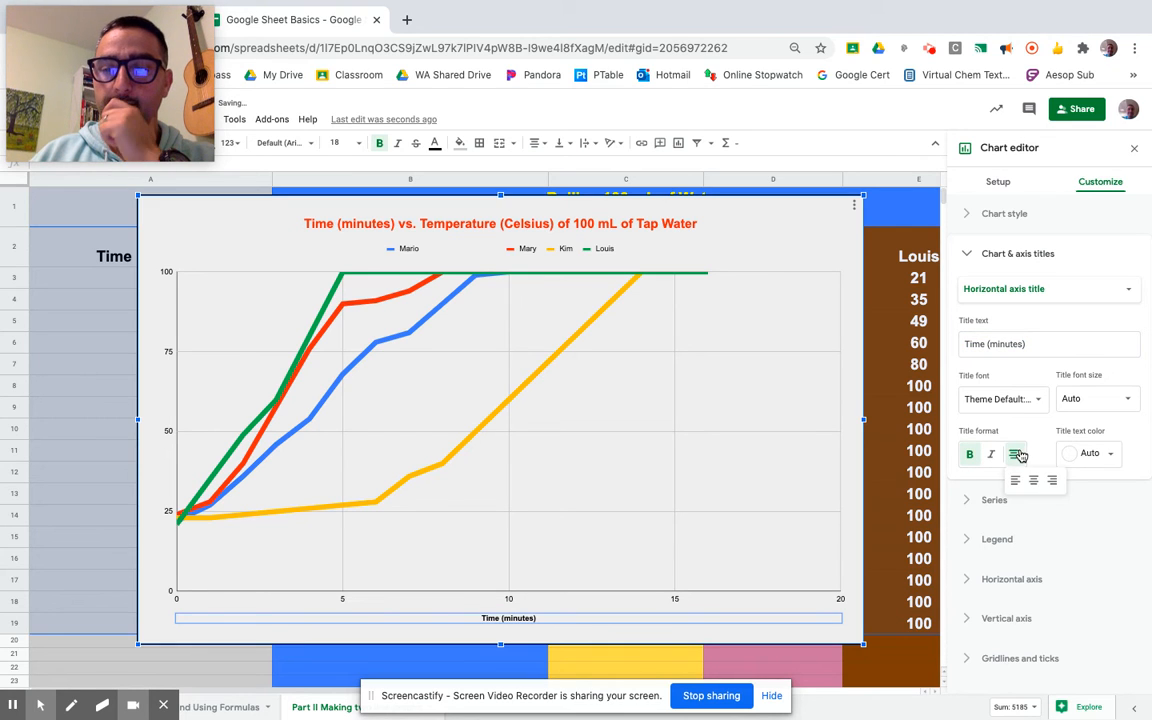
left_click(1108, 455)
left_click(1107, 516)
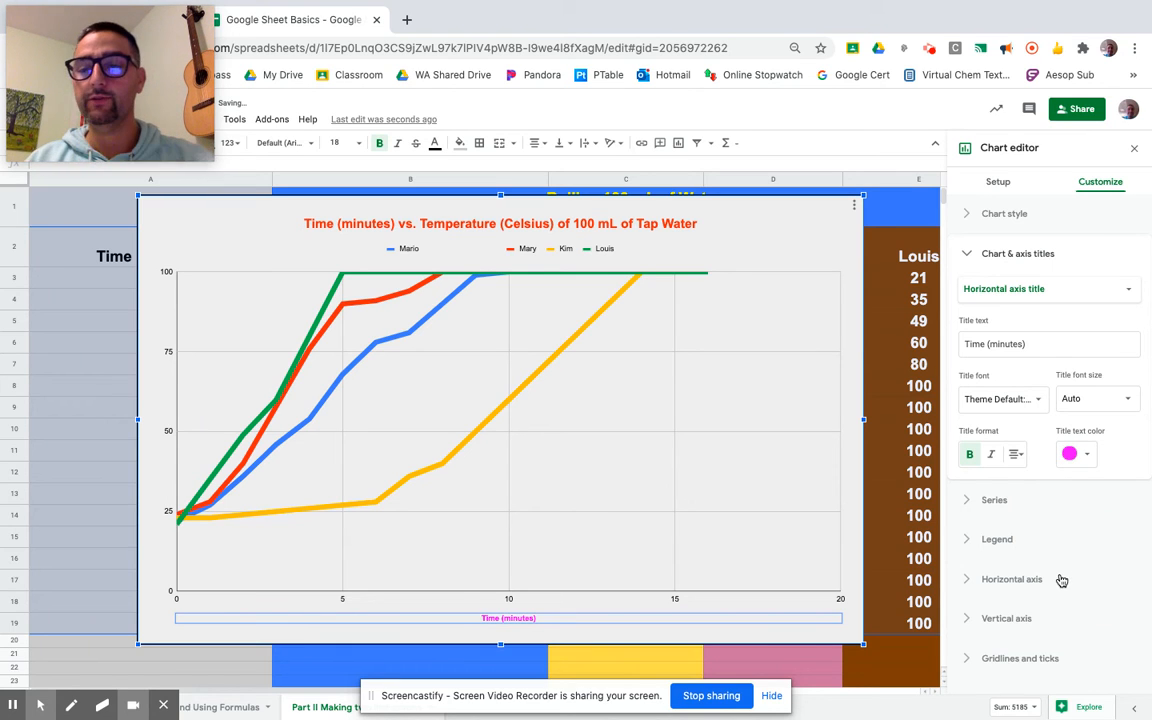
left_click(968, 503)
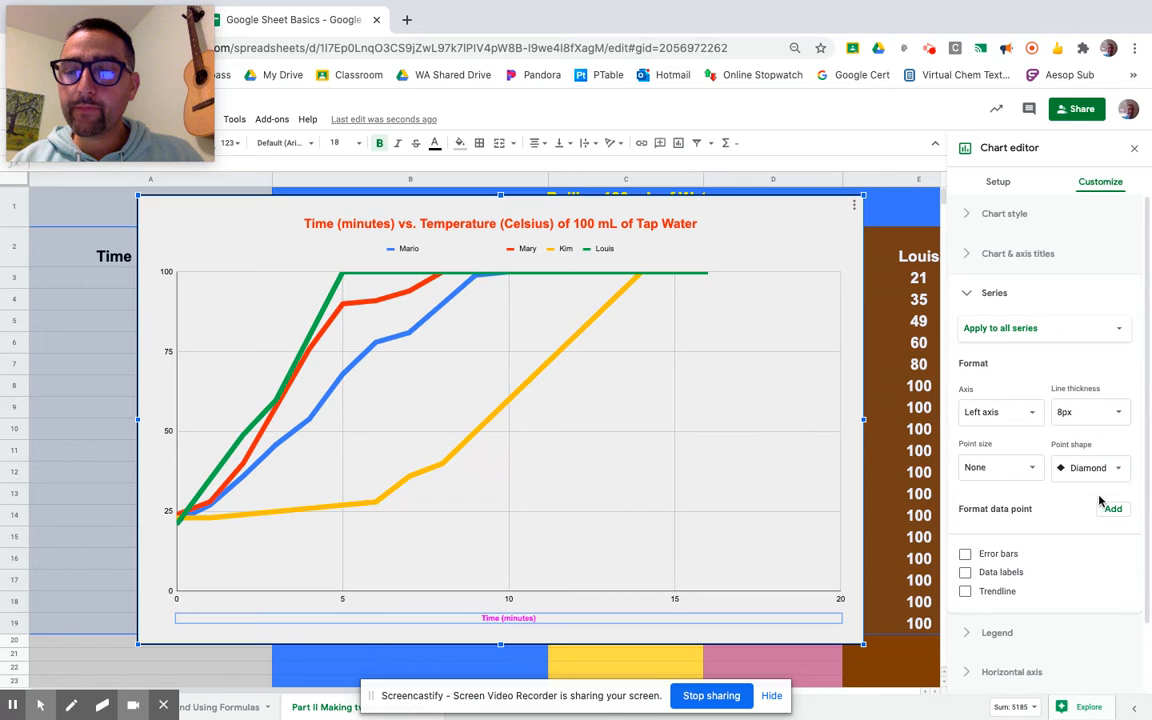
scroll(1108, 460, "down", 2)
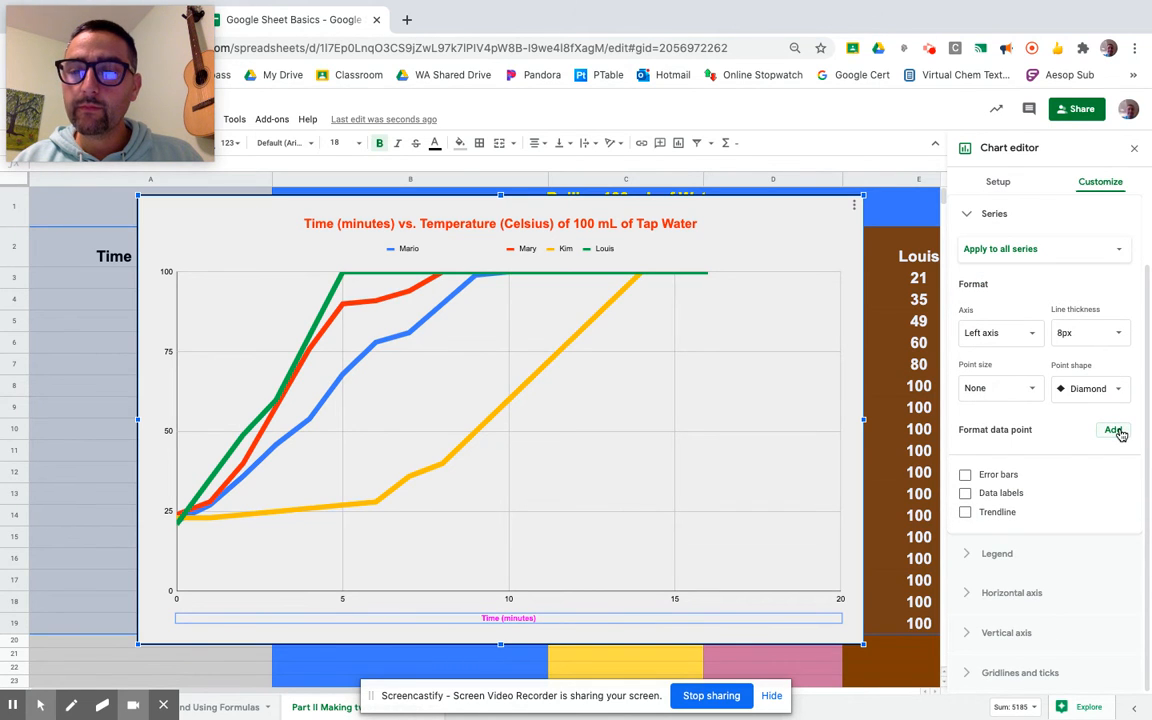
left_click(1118, 431)
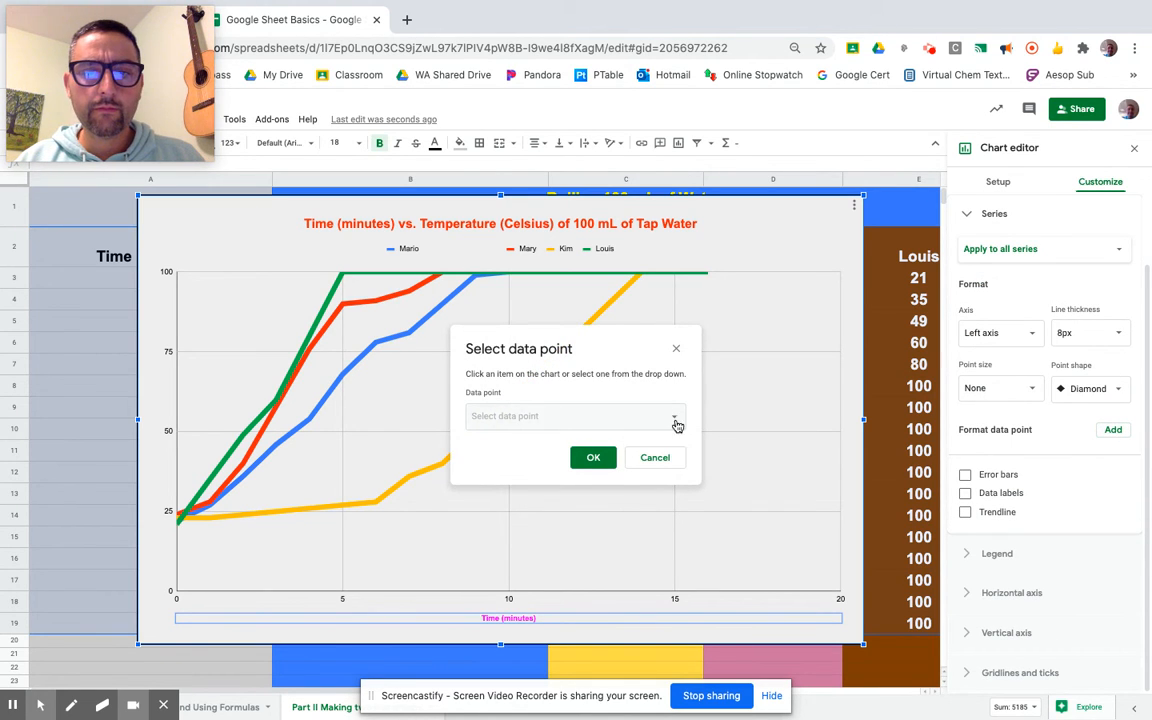
left_click(676, 350)
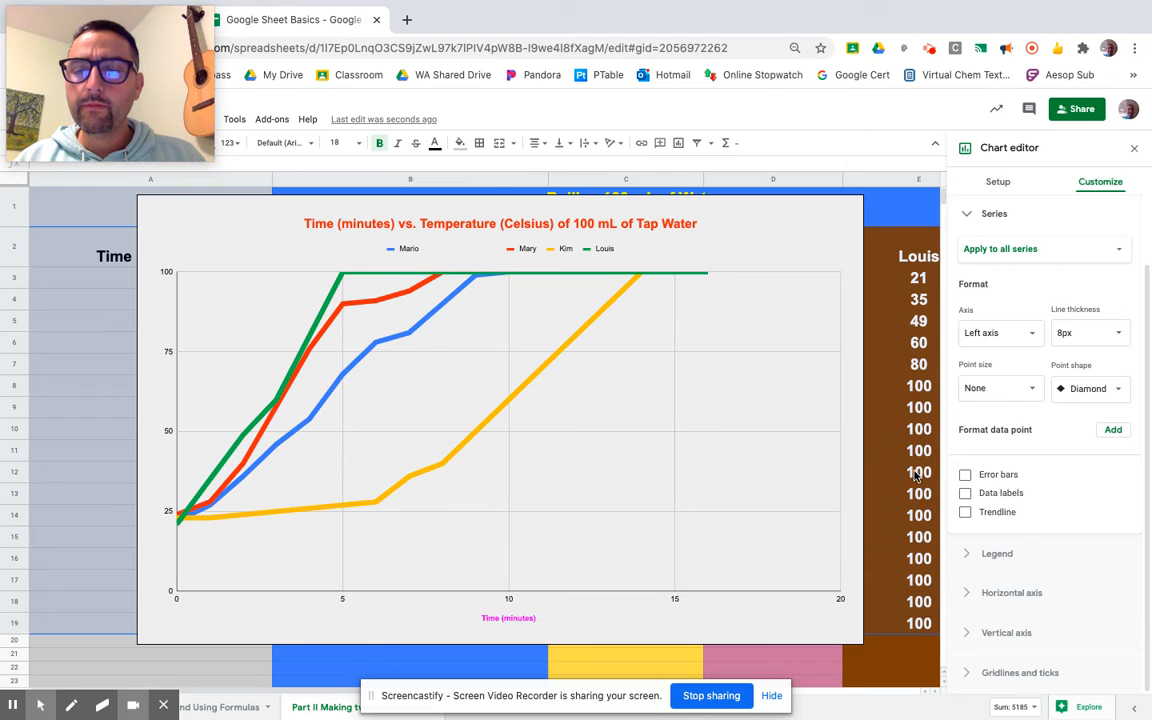
Format the vertical axis labels in the Wide font, blue and bold
left_click(969, 634)
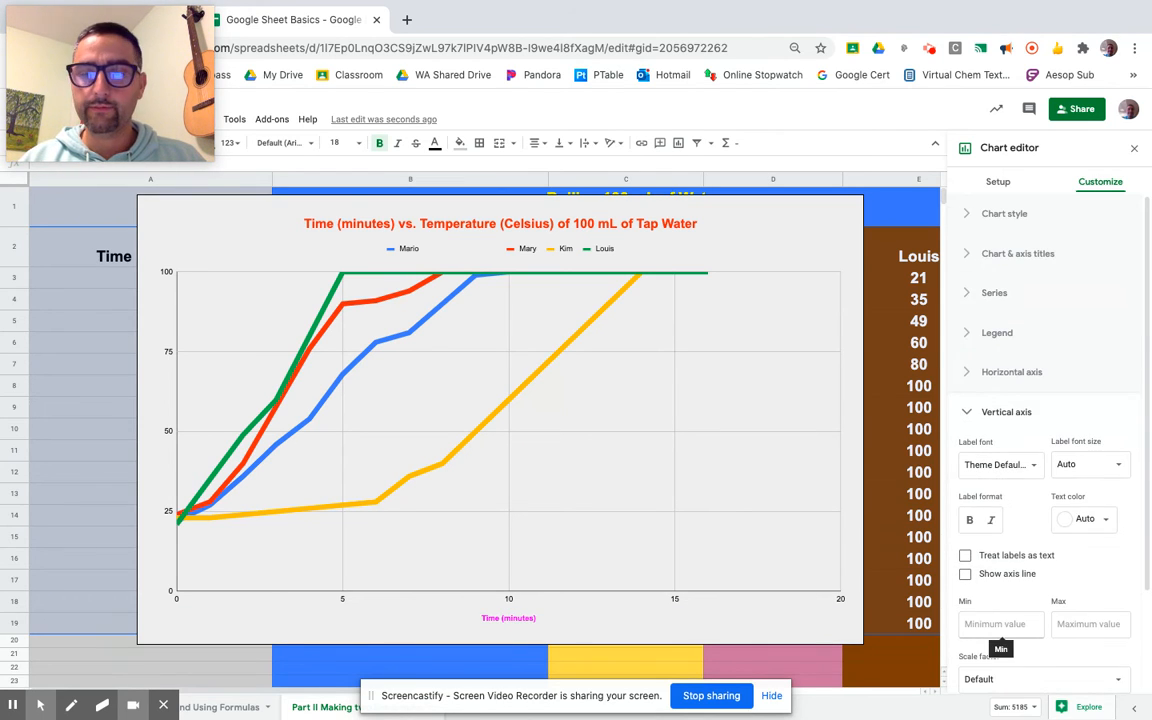
left_click(1011, 477)
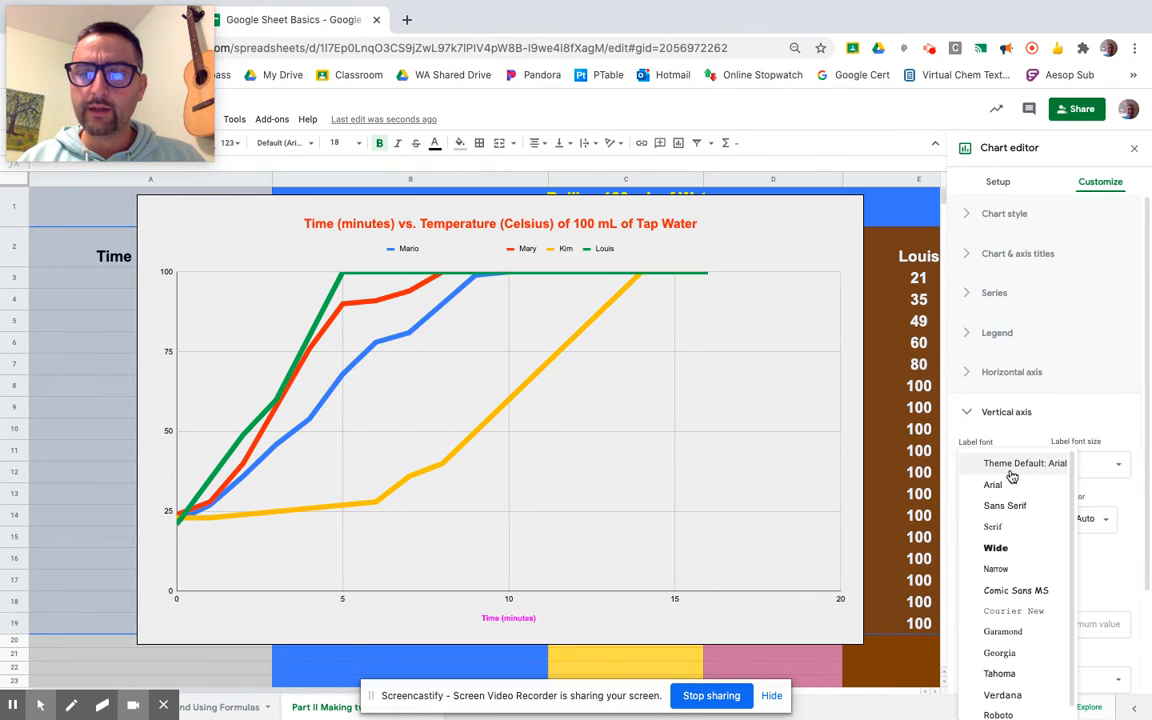
left_click(1015, 551)
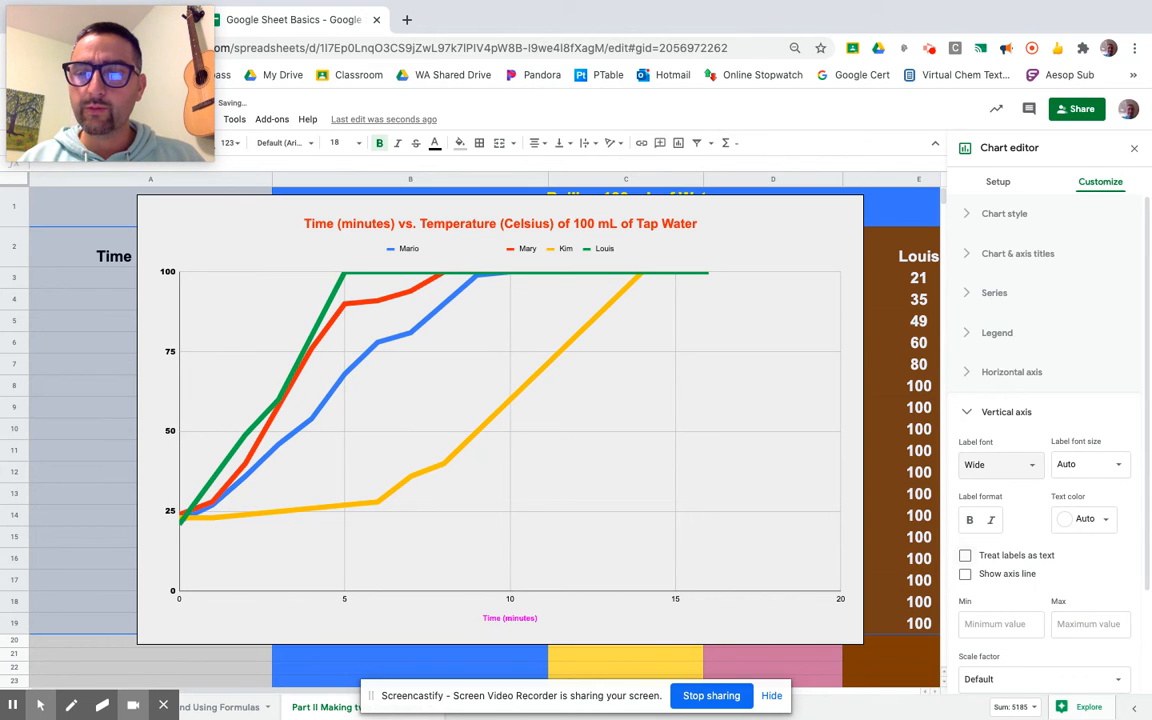
left_click(1090, 519)
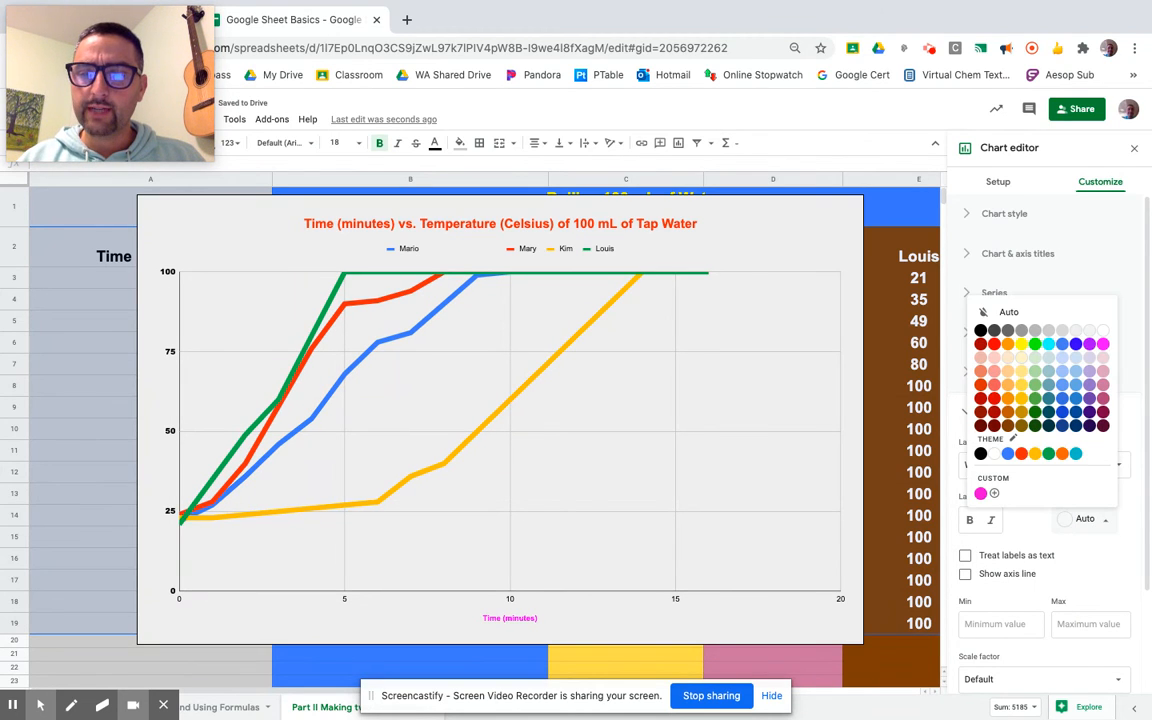
left_click(1063, 420)
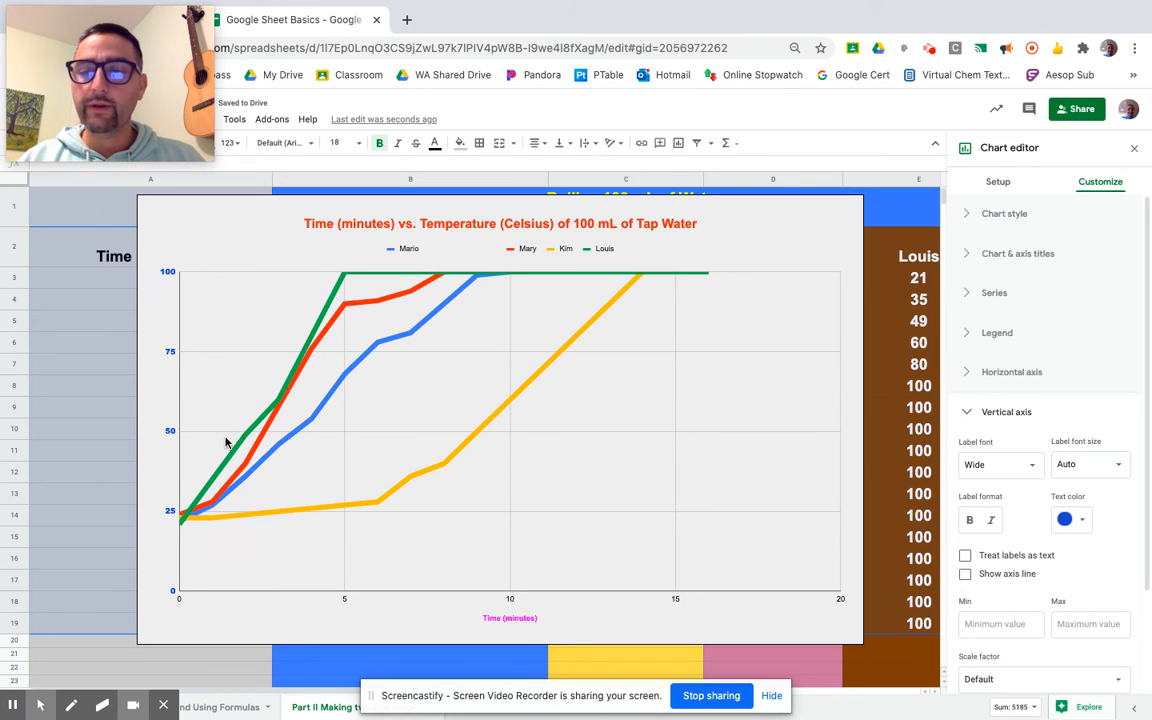
left_click(970, 521)
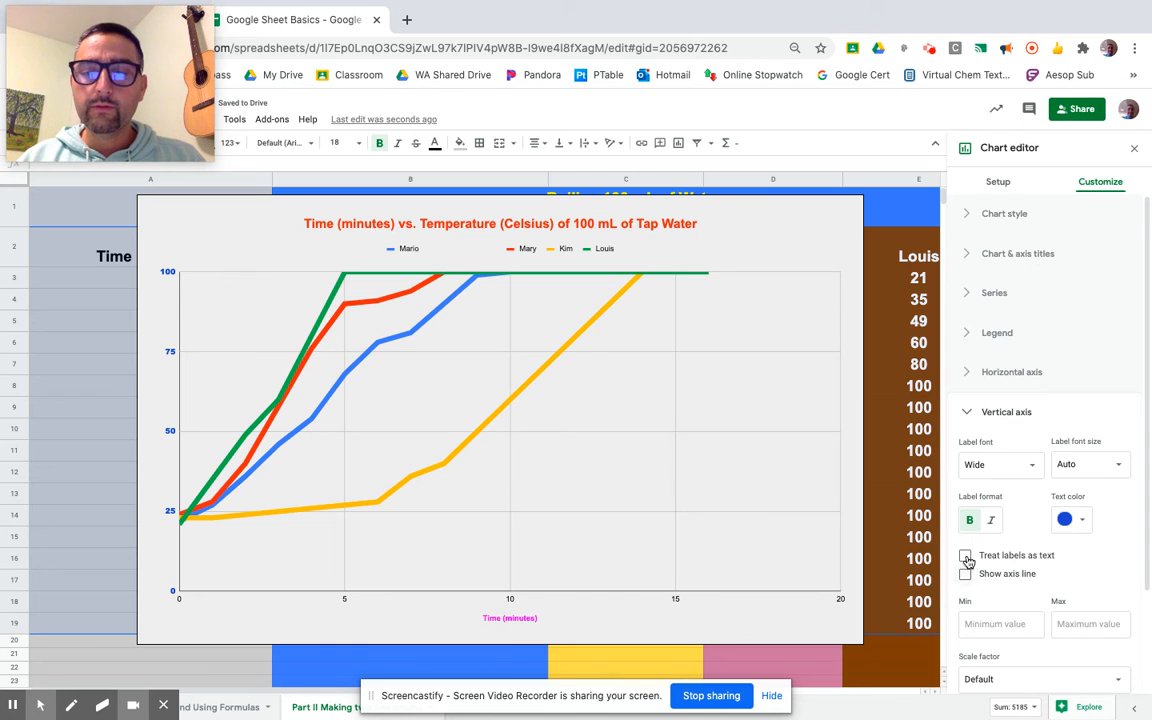
Toggle treating vertical axis labels as text on and back off, and show the vertical axis line
left_click(966, 557)
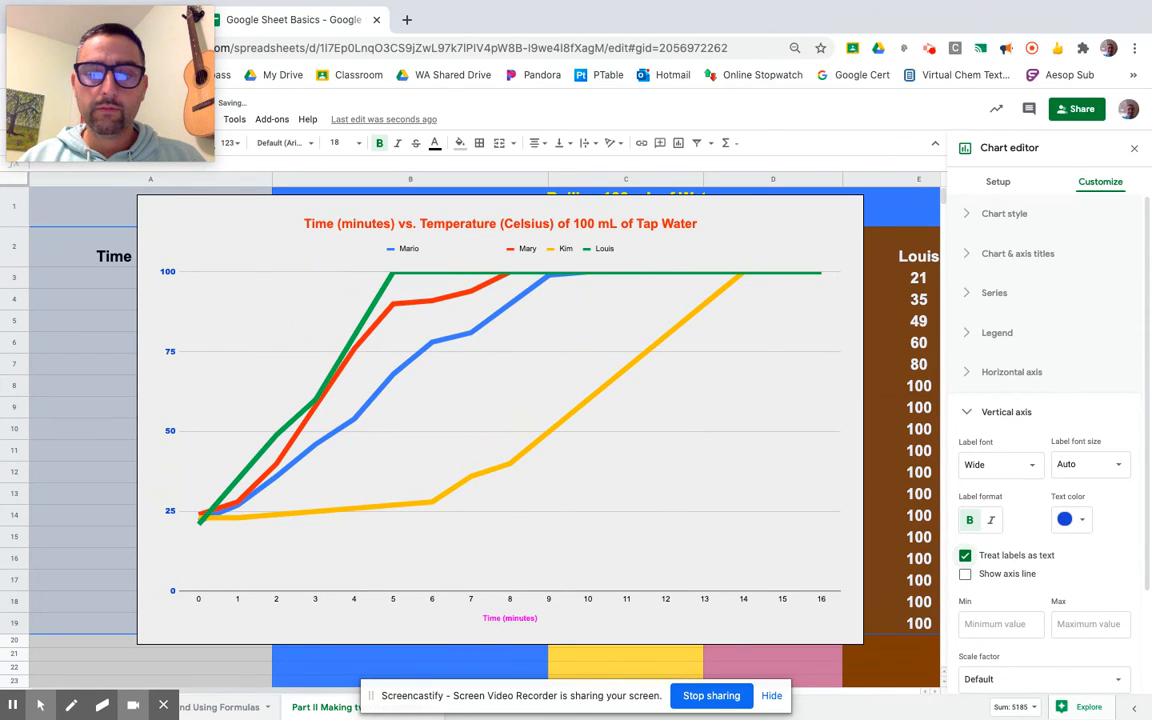
left_click(966, 556)
left_click(966, 575)
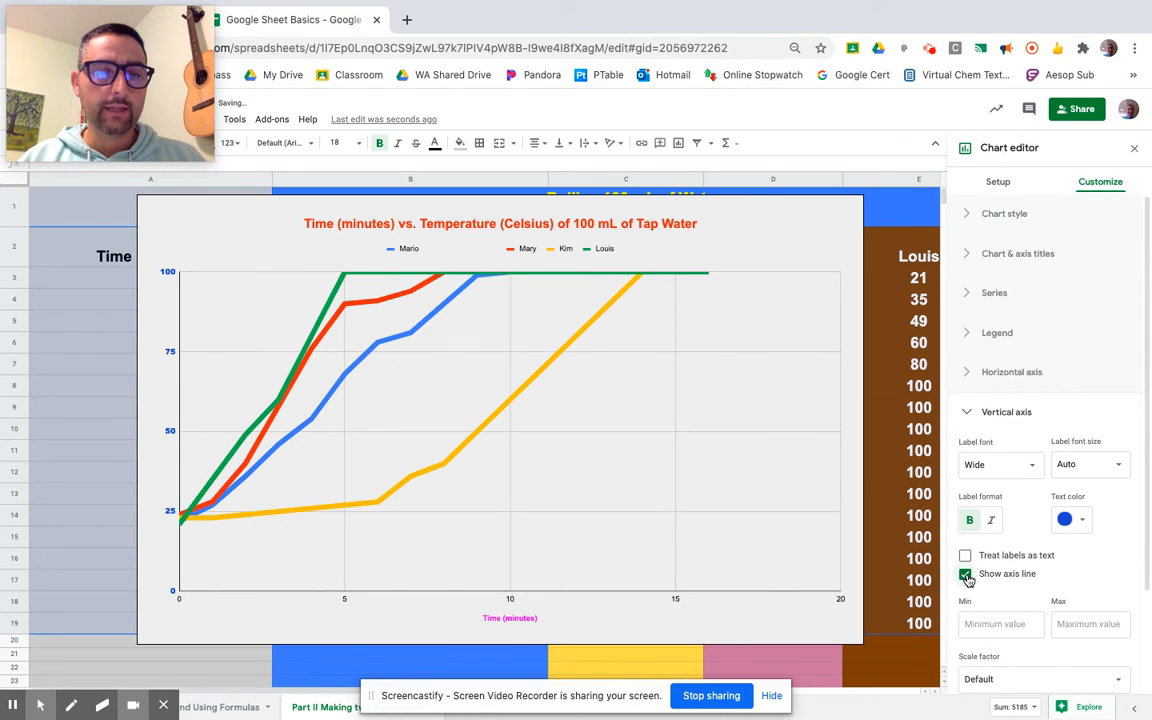
Set the vertical axis range to minimum 0 and maximum 120
scroll(1060, 600, "down", 3)
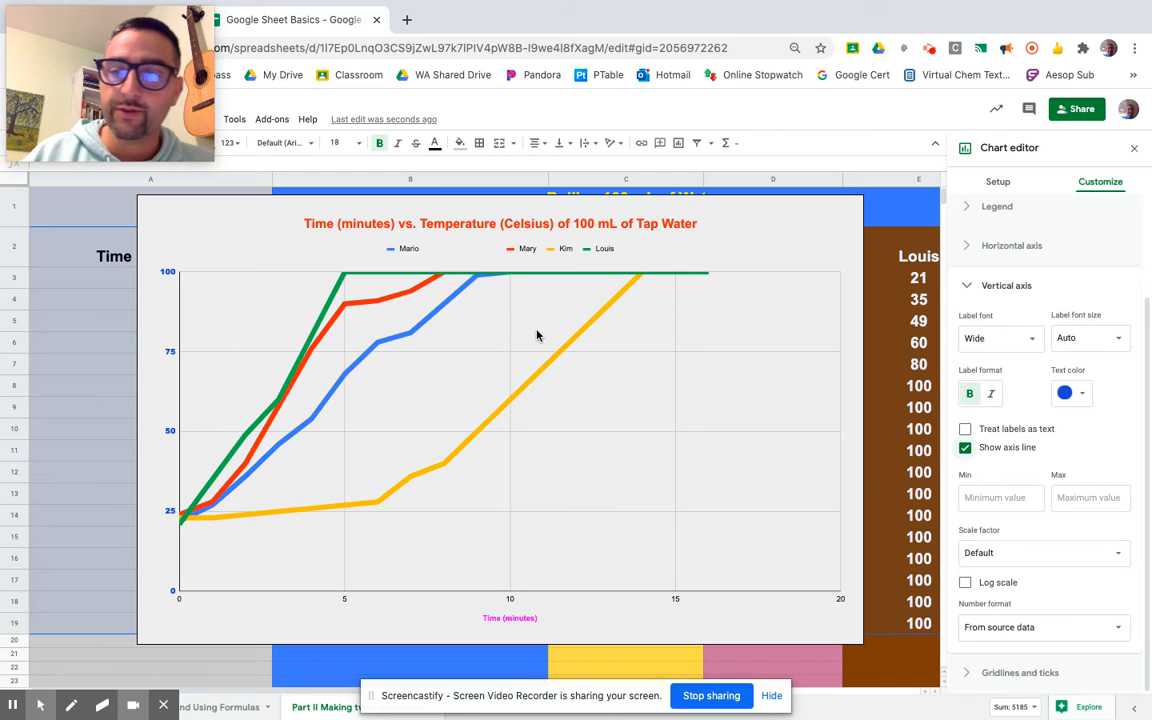
left_click(977, 499)
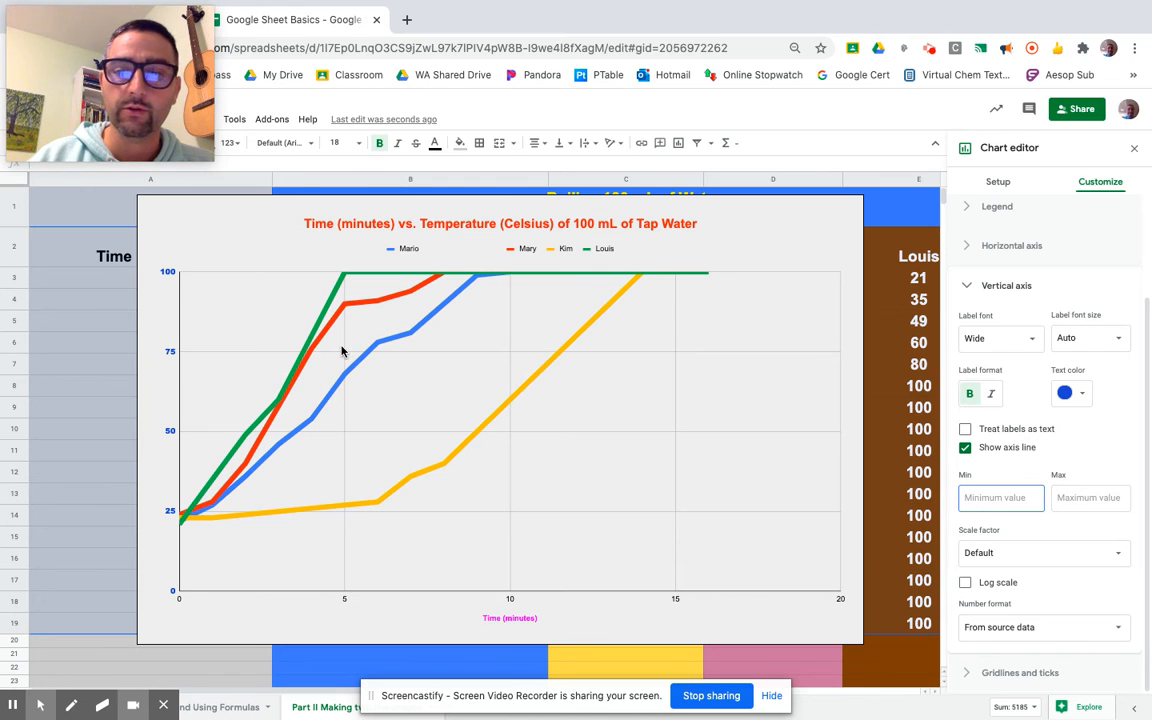
type("0")
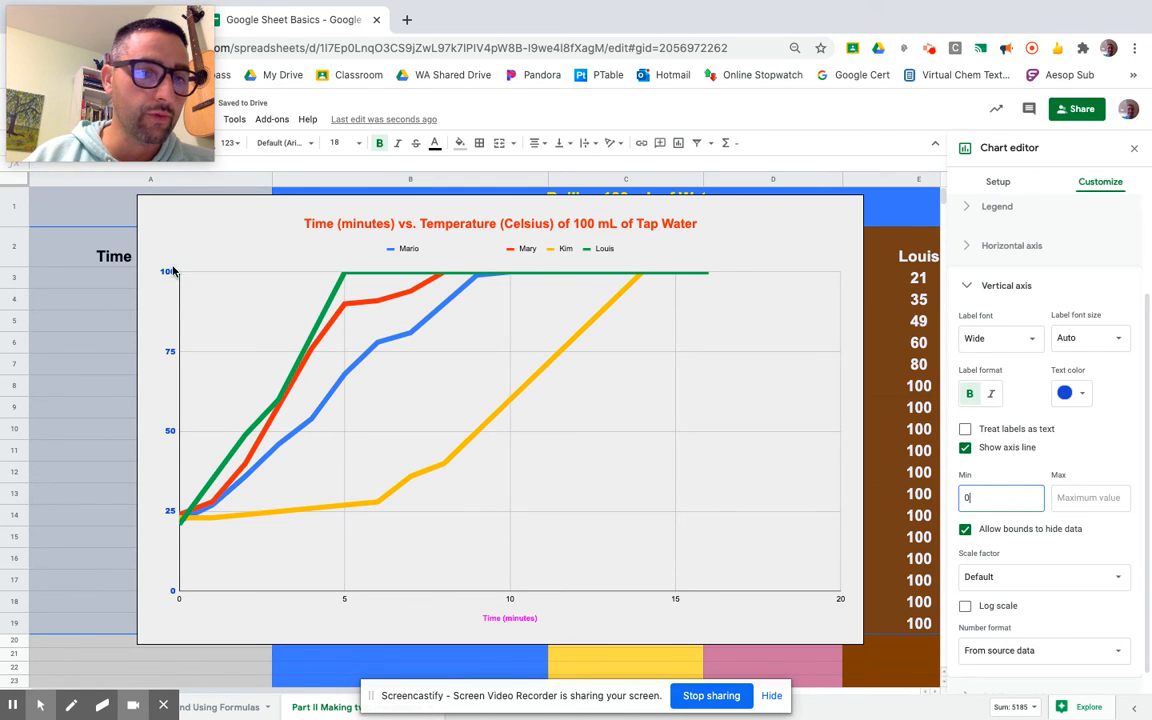
left_click(1062, 497)
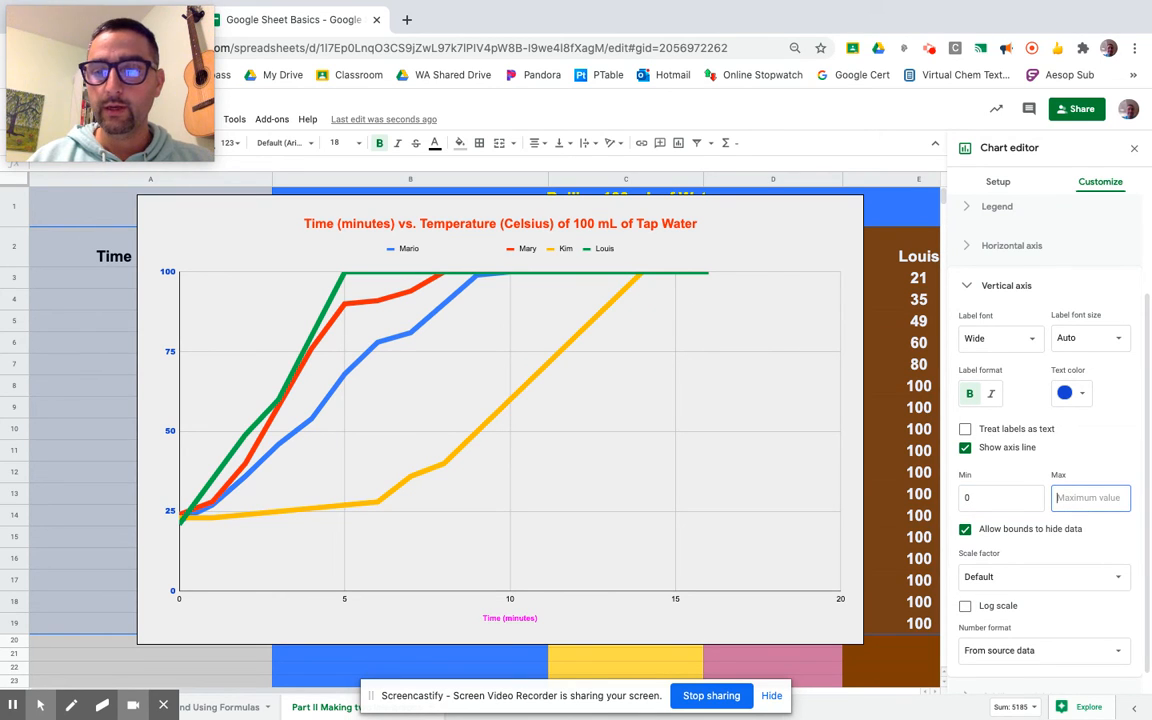
type("120")
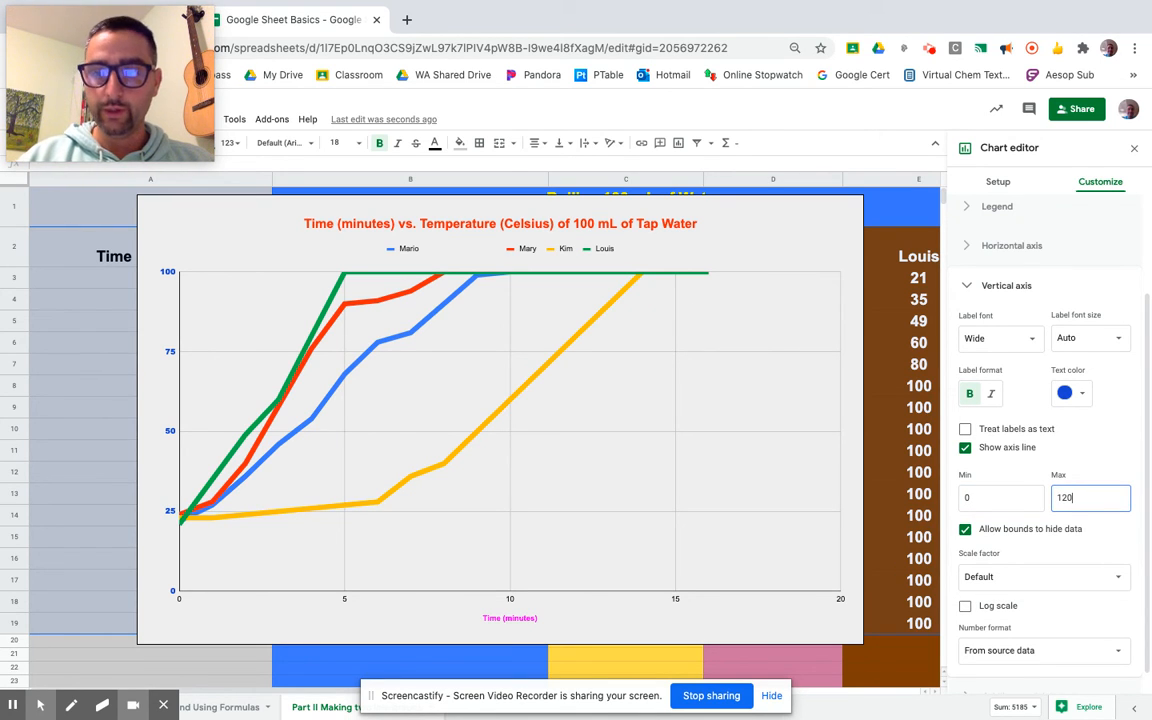
Open the vertical axis scale factor options and leave it at Default
left_click(1099, 547)
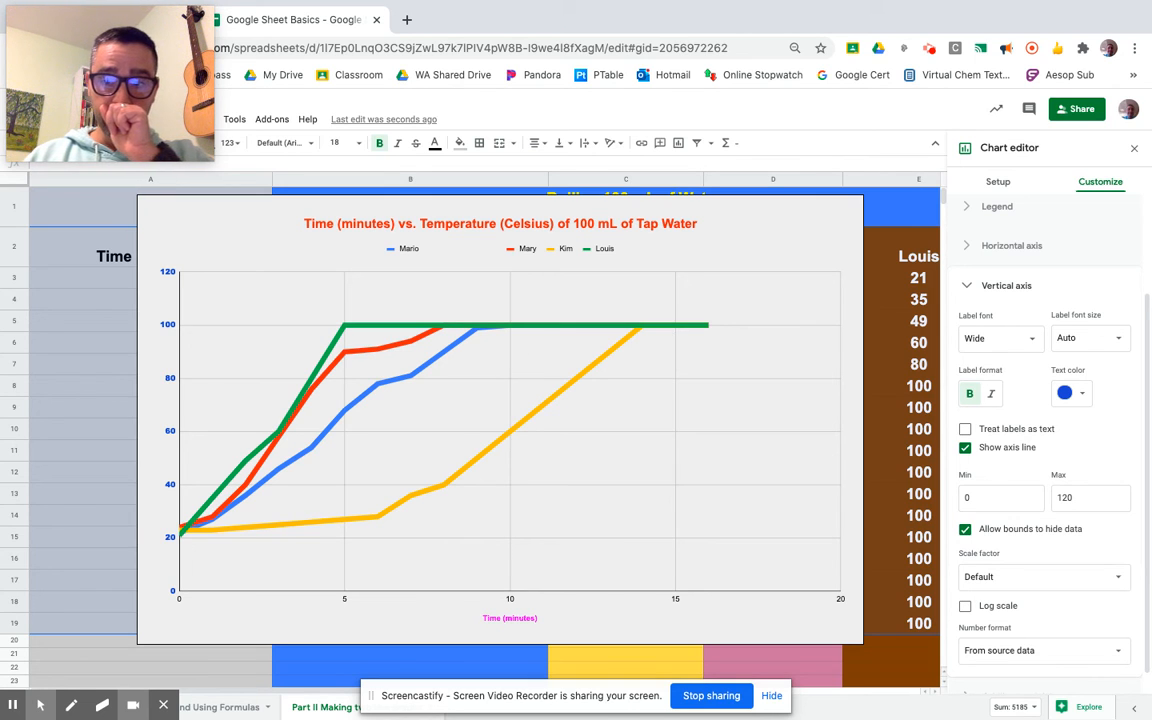
left_click(1119, 580)
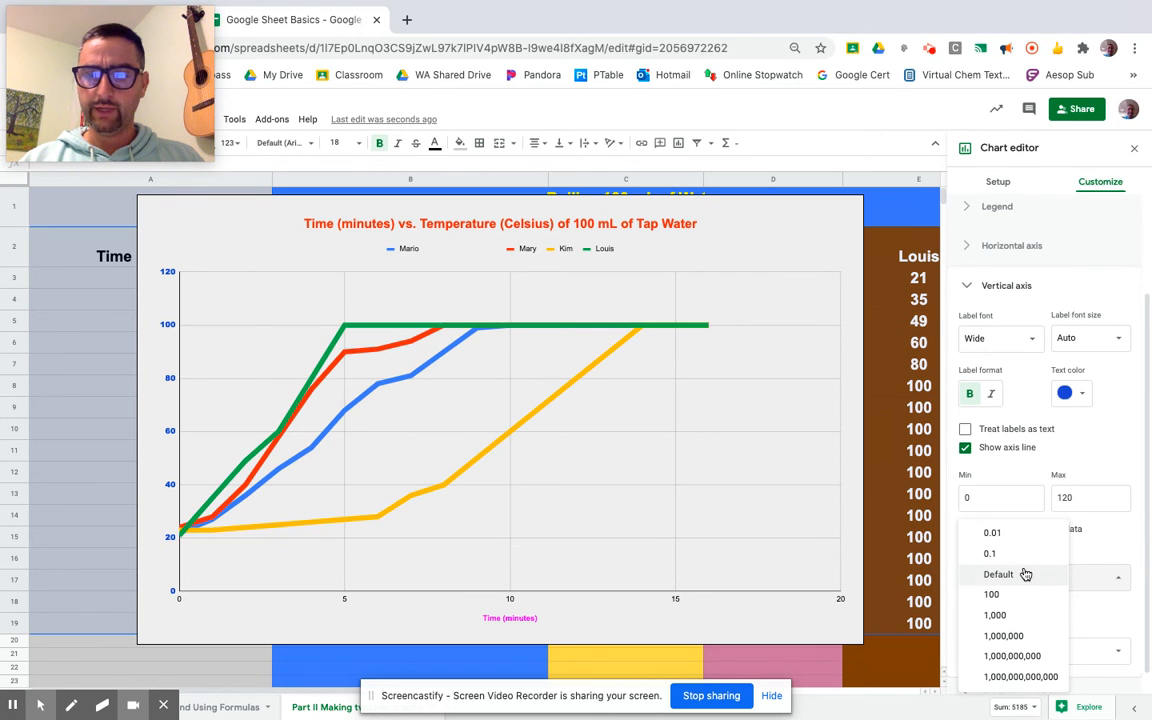
left_click(1111, 547)
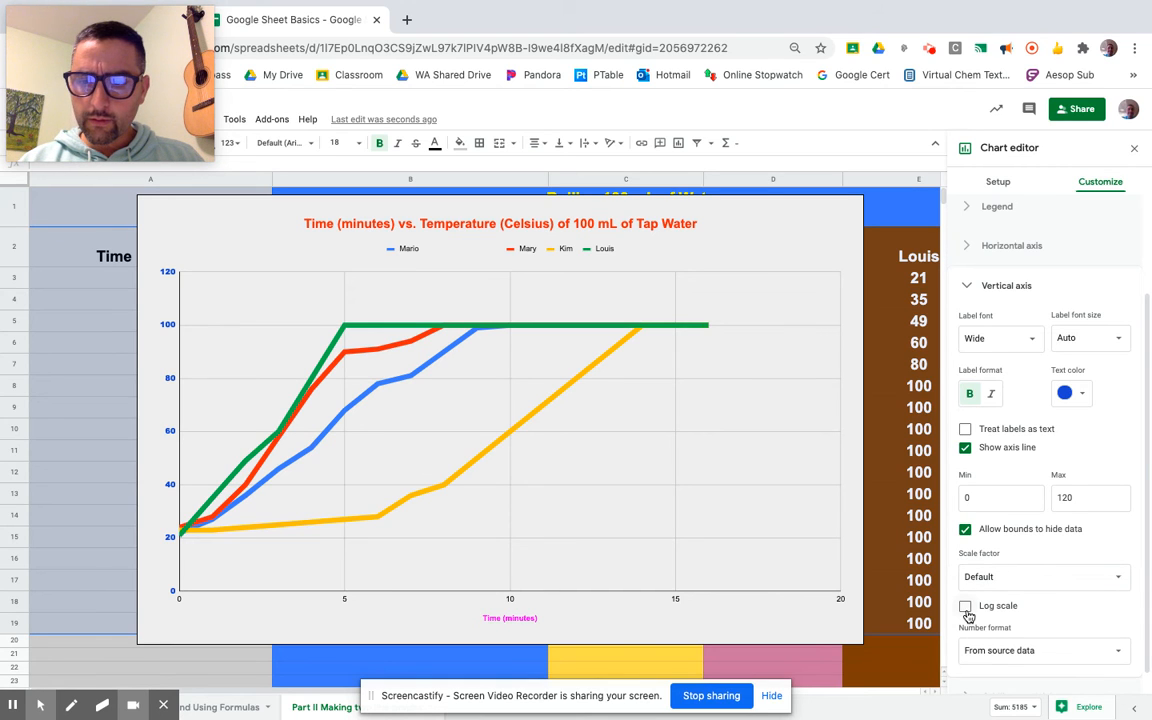
Toggle the vertical axis log scale on and back off
scroll(967, 615, "down", 1)
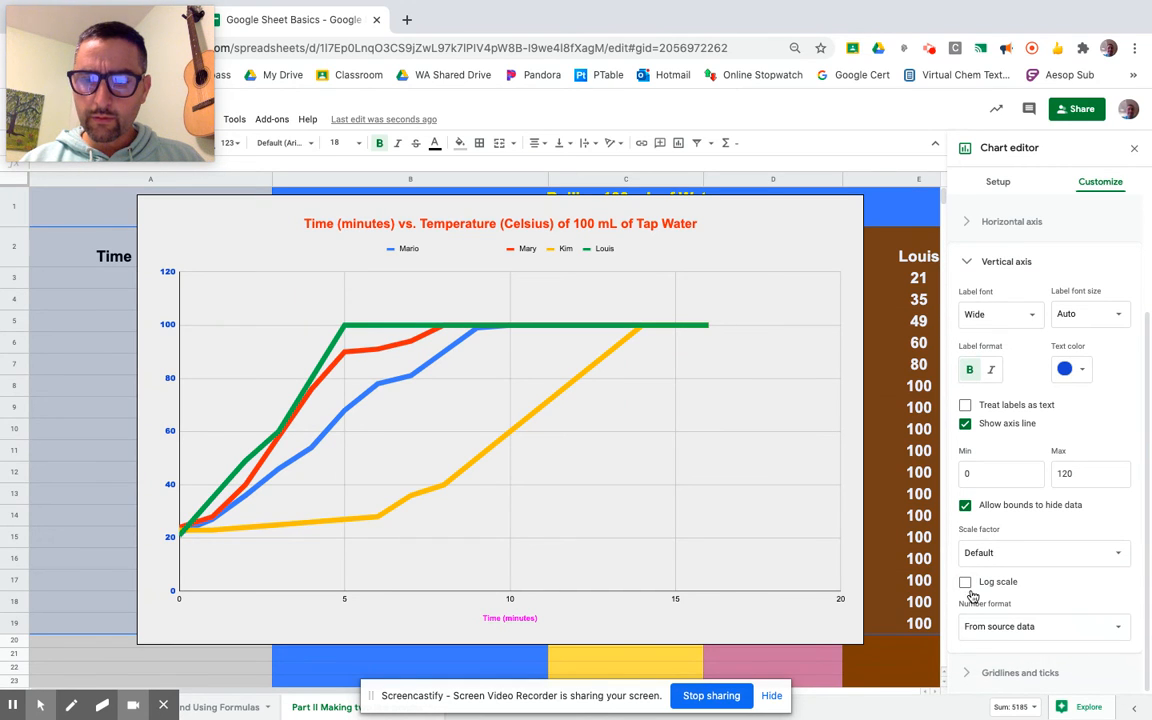
left_click(965, 582)
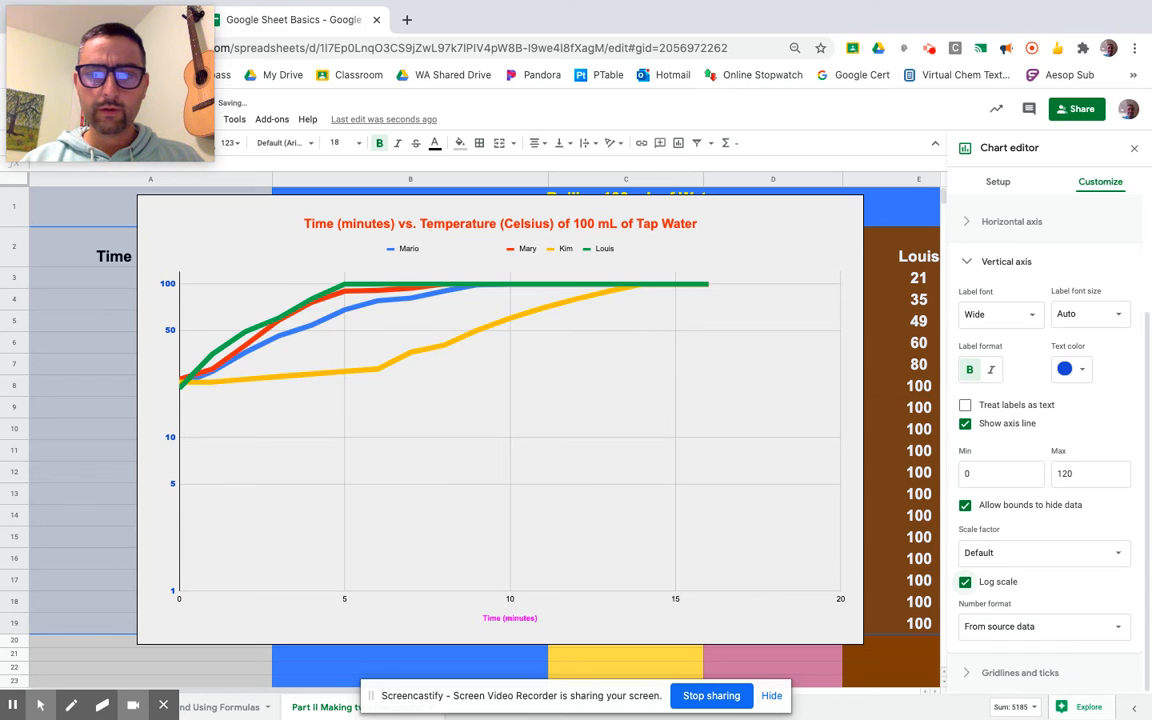
left_click(965, 582)
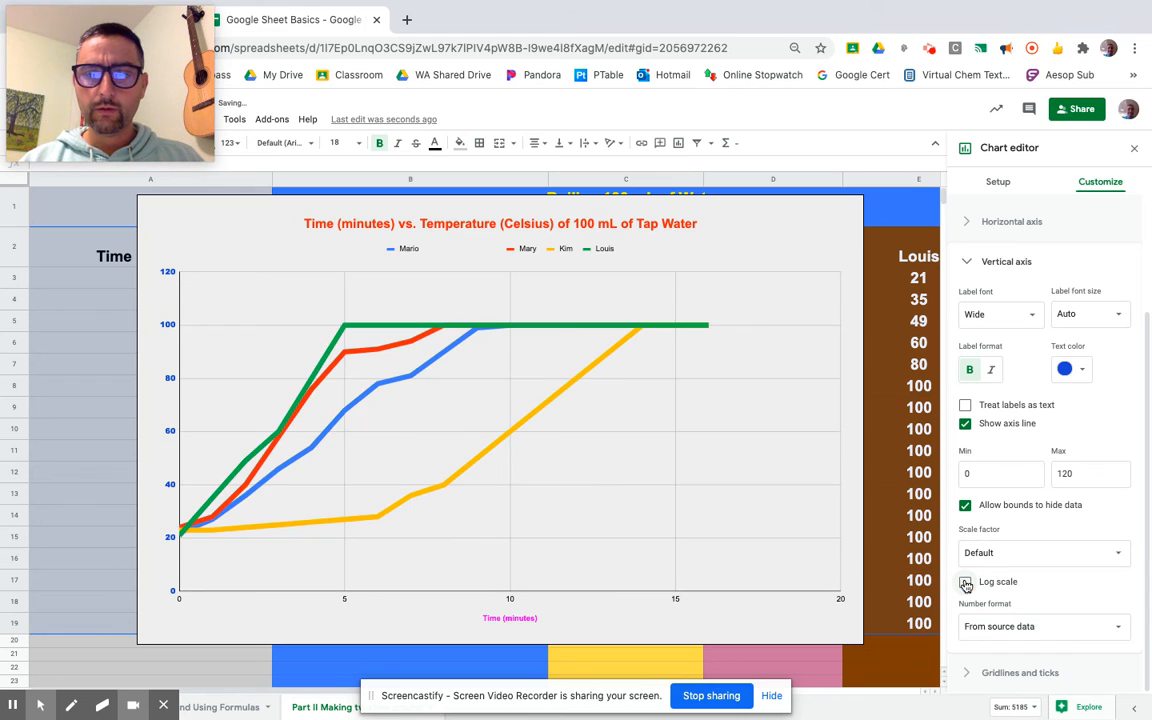
Open the vertical axis number format options and enable treating the axis labels as text
left_click(1124, 627)
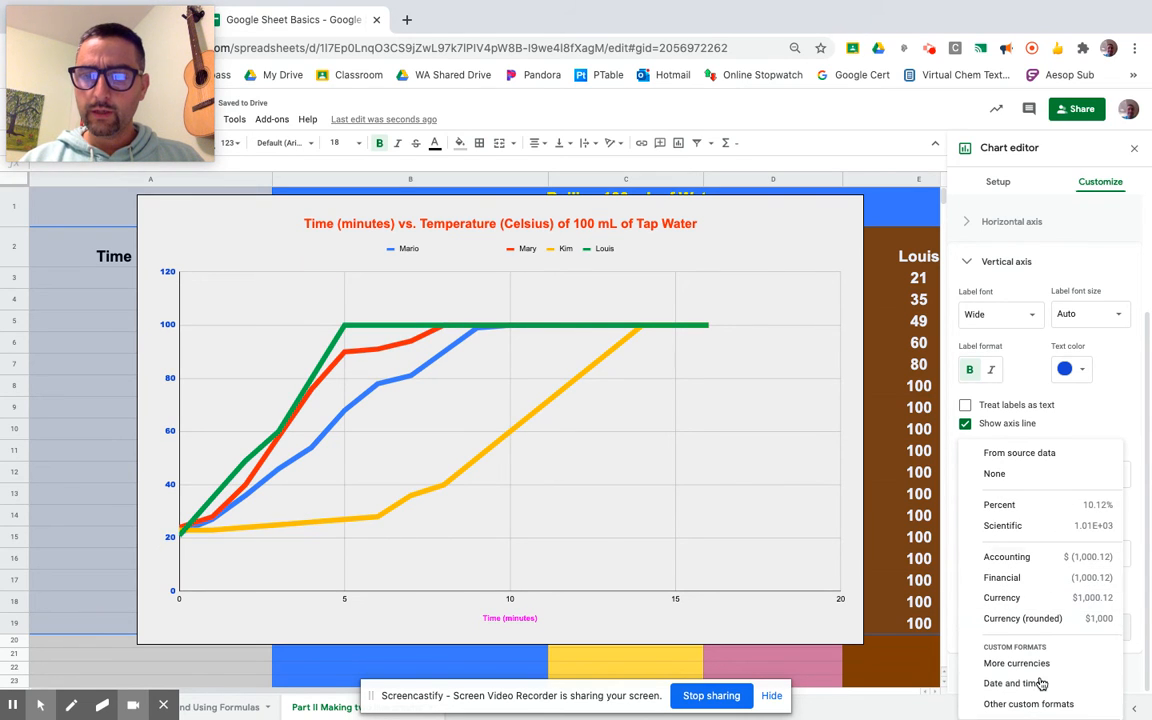
left_click(1109, 414)
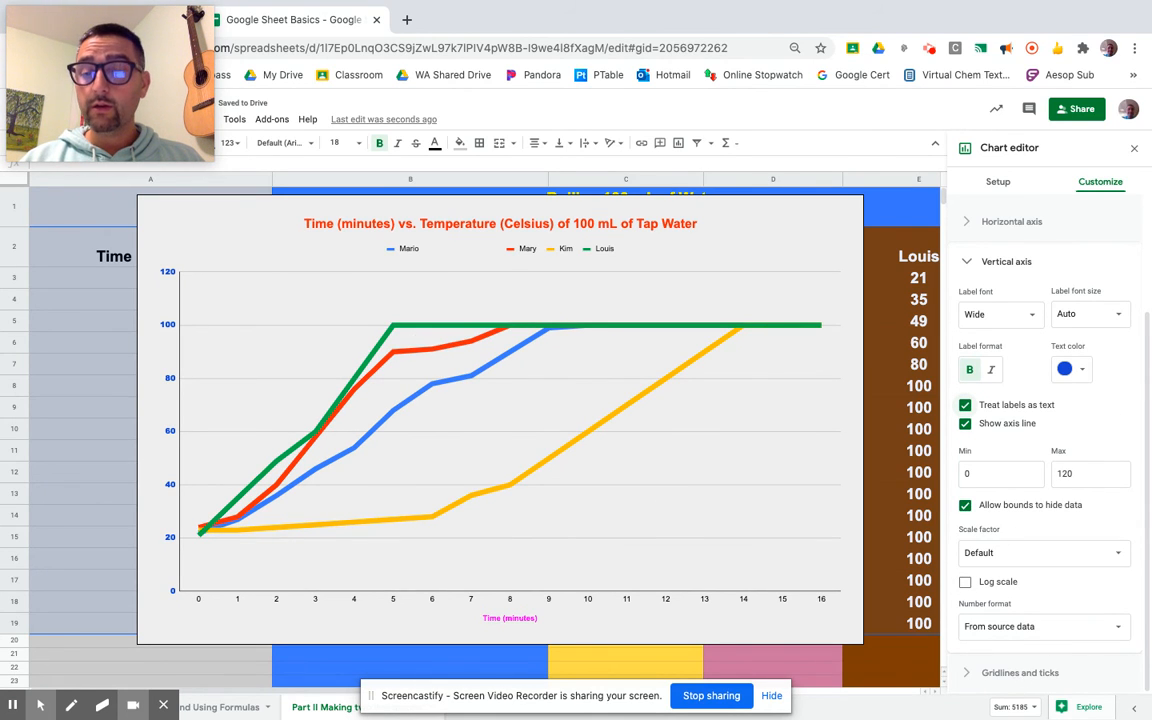
Open the gridlines and ticks settings for the horizontal axis and enable major ticks
left_click(1022, 673)
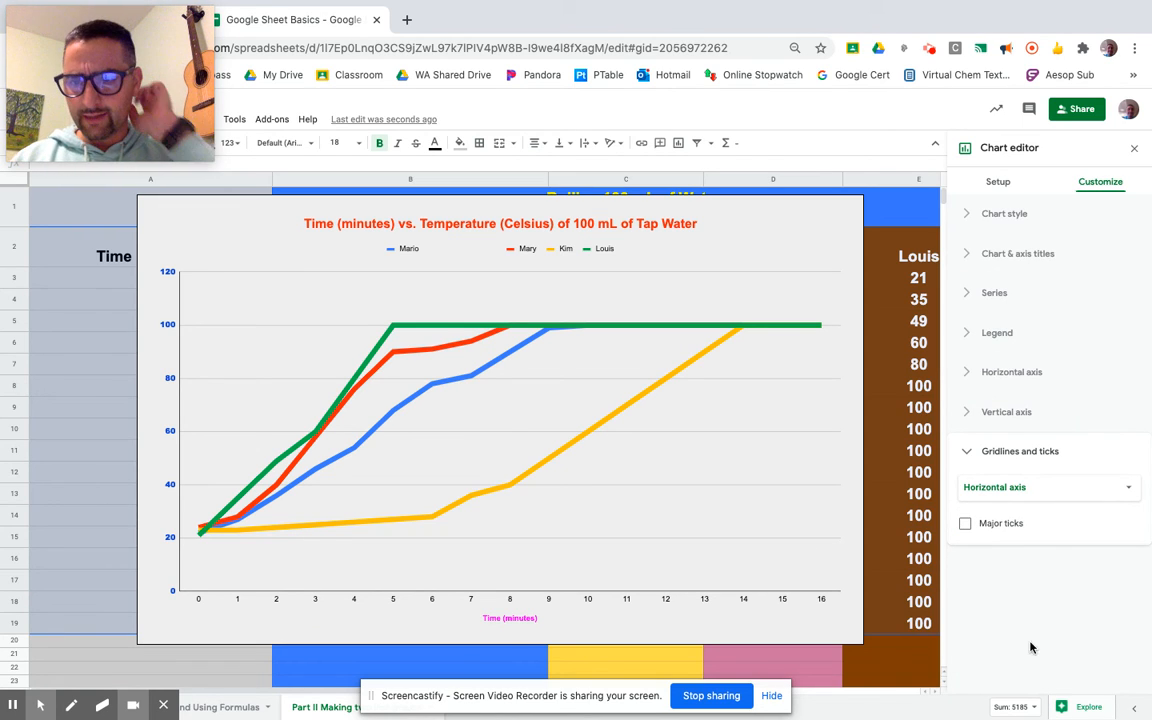
left_click(1060, 487)
left_click(1018, 485)
left_click(965, 524)
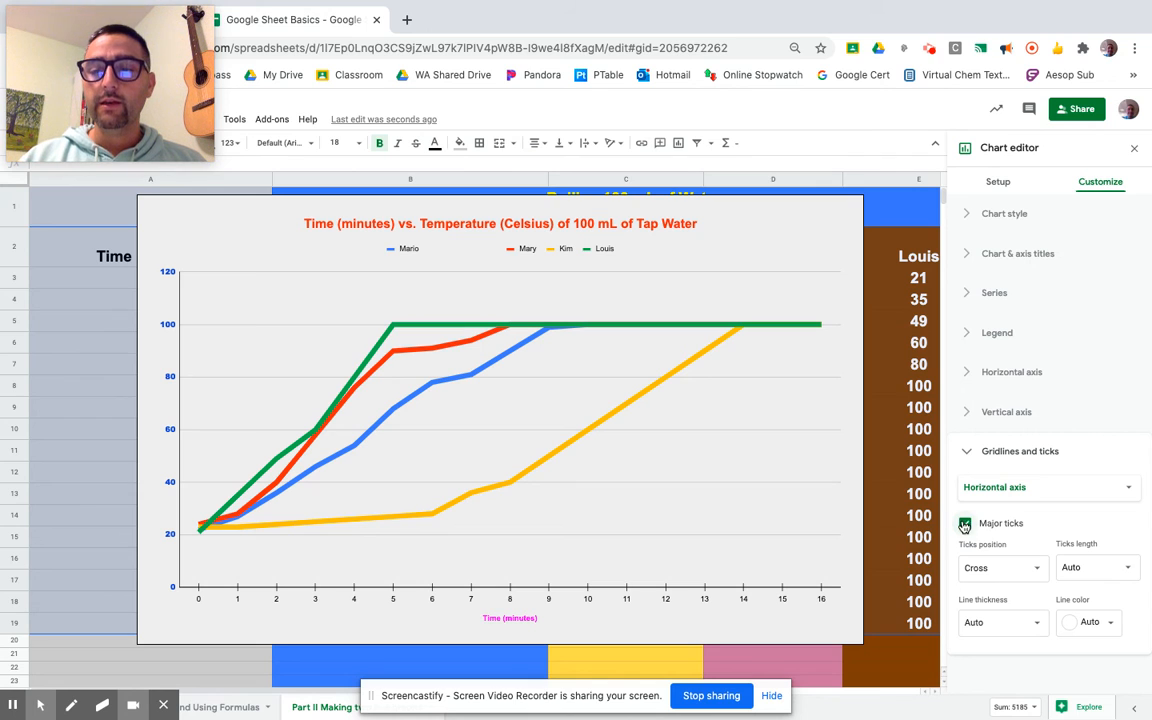
Set the horizontal axis major ticks position to Inside and the ticks length to 18px
left_click(1039, 571)
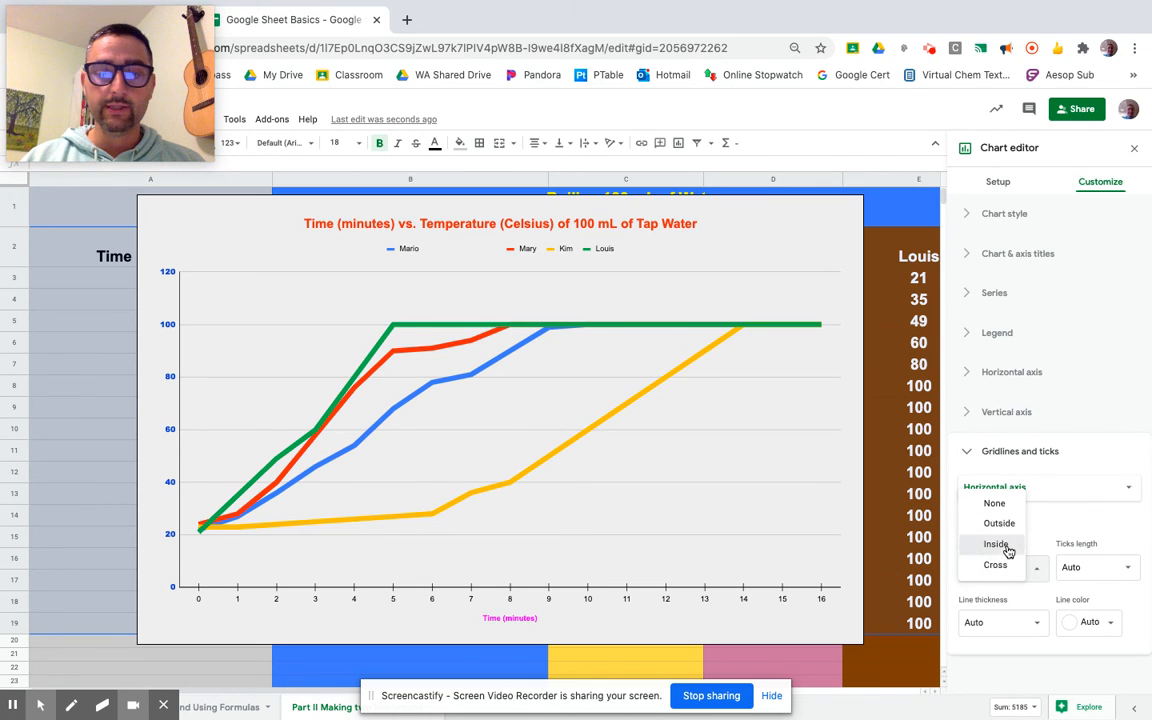
left_click(1006, 546)
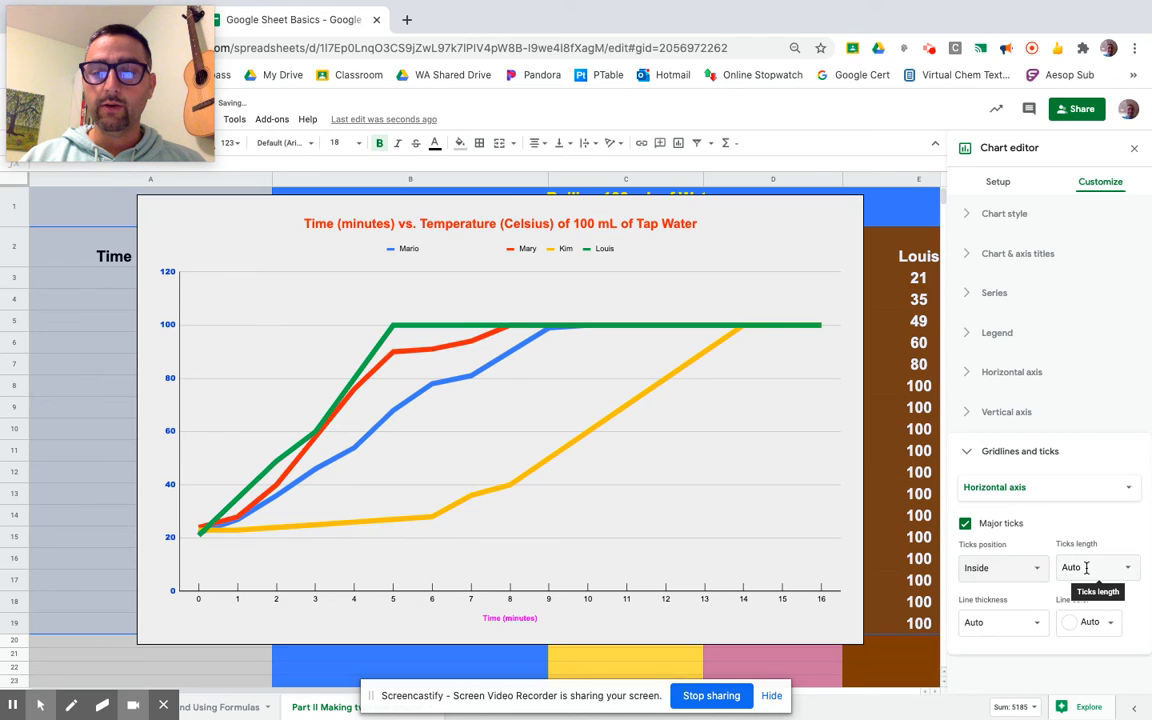
left_click(1124, 568)
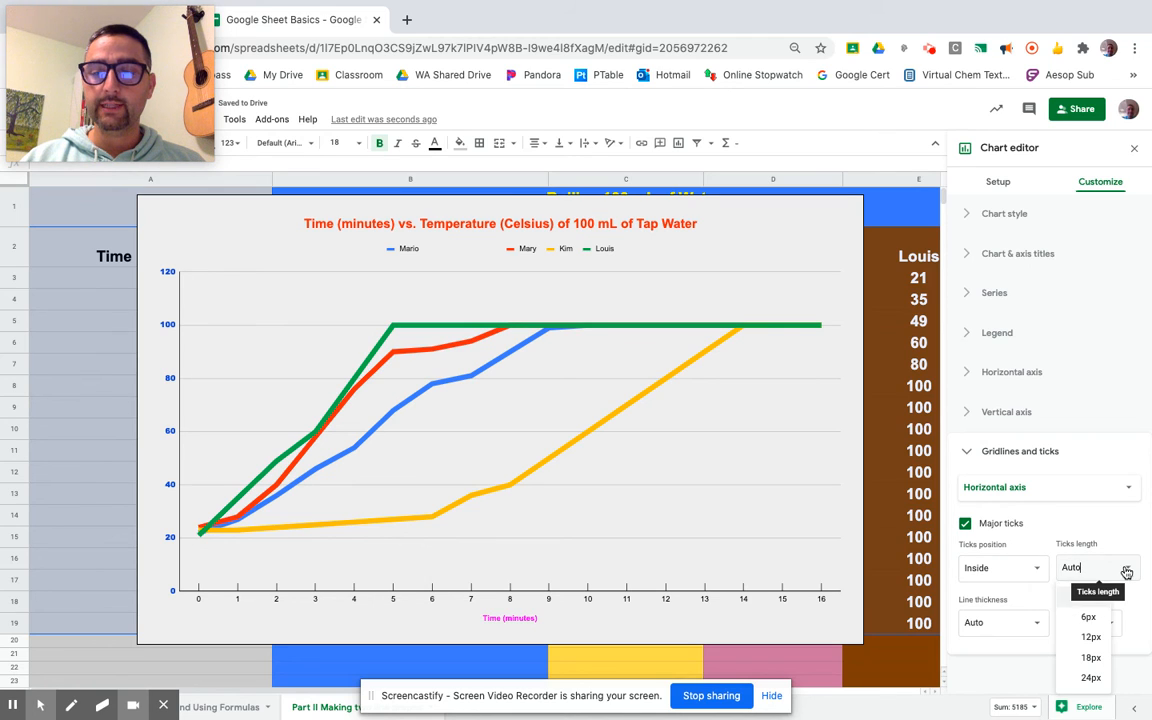
left_click(1098, 618)
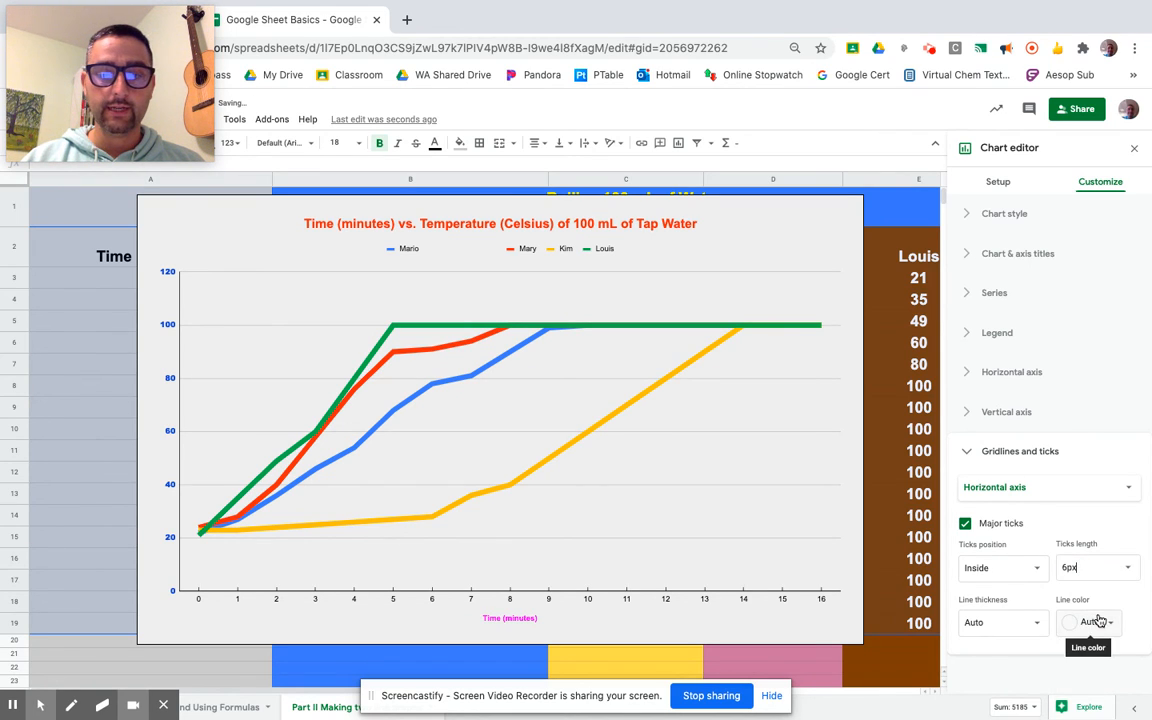
left_click(1124, 569)
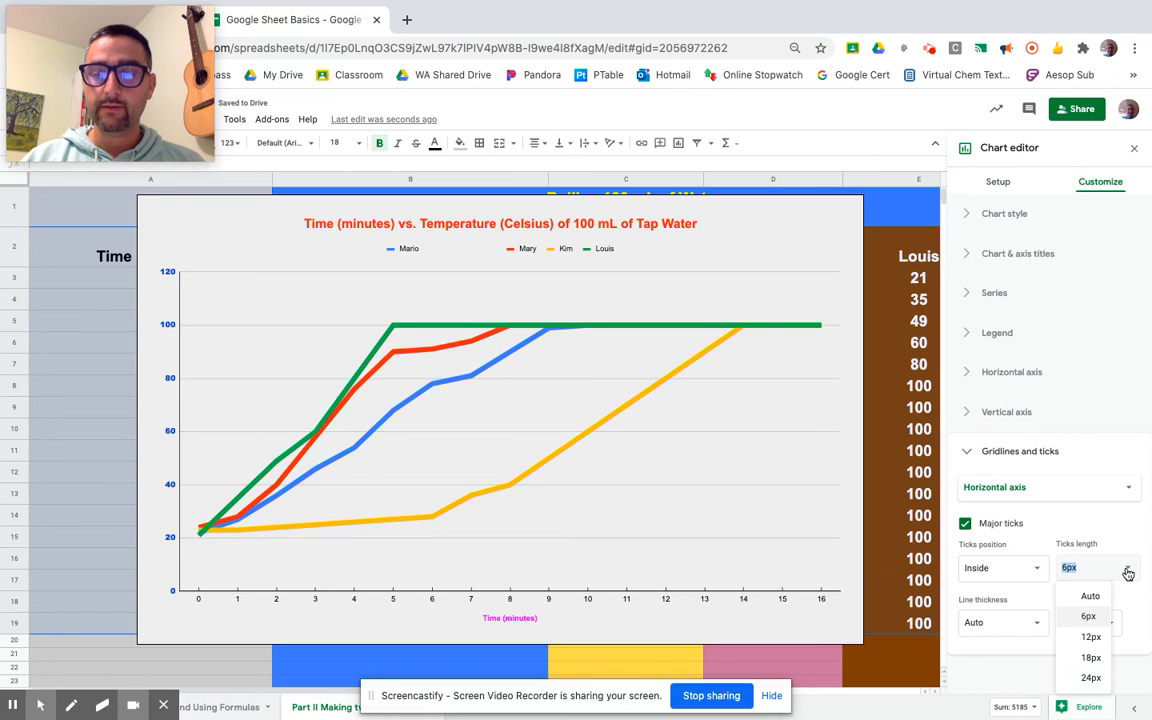
left_click(1093, 659)
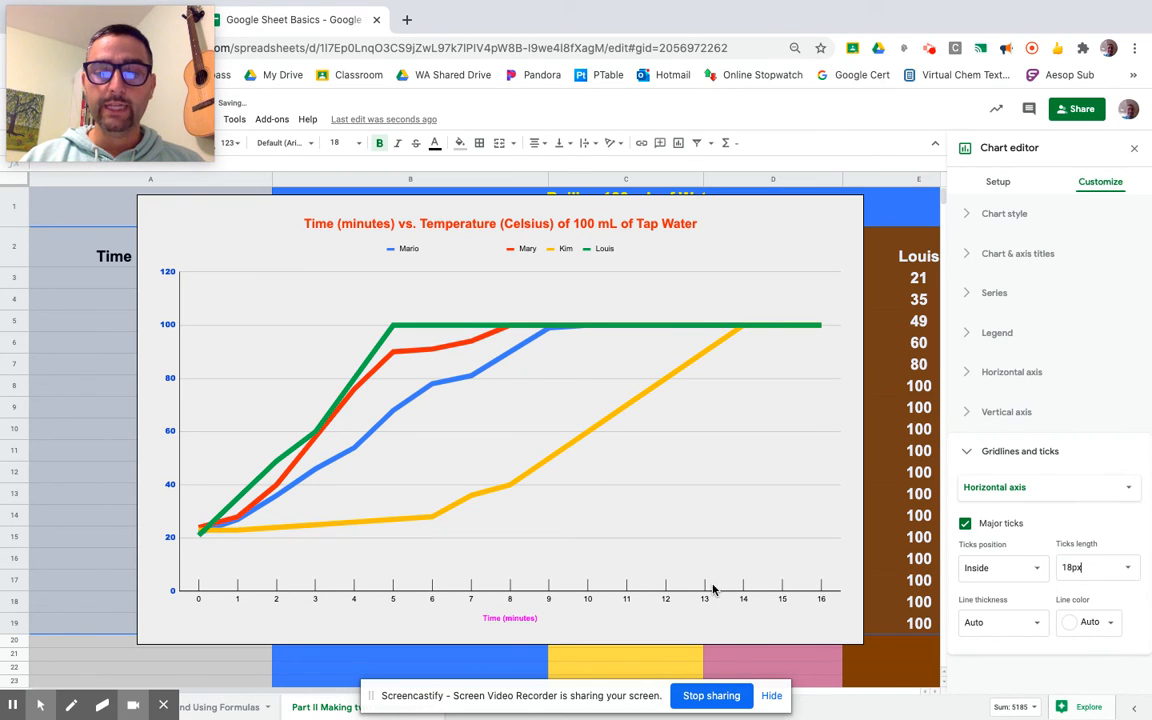
Change the ticks position to Cross and set the tick line thickness to 4px
left_click(1026, 576)
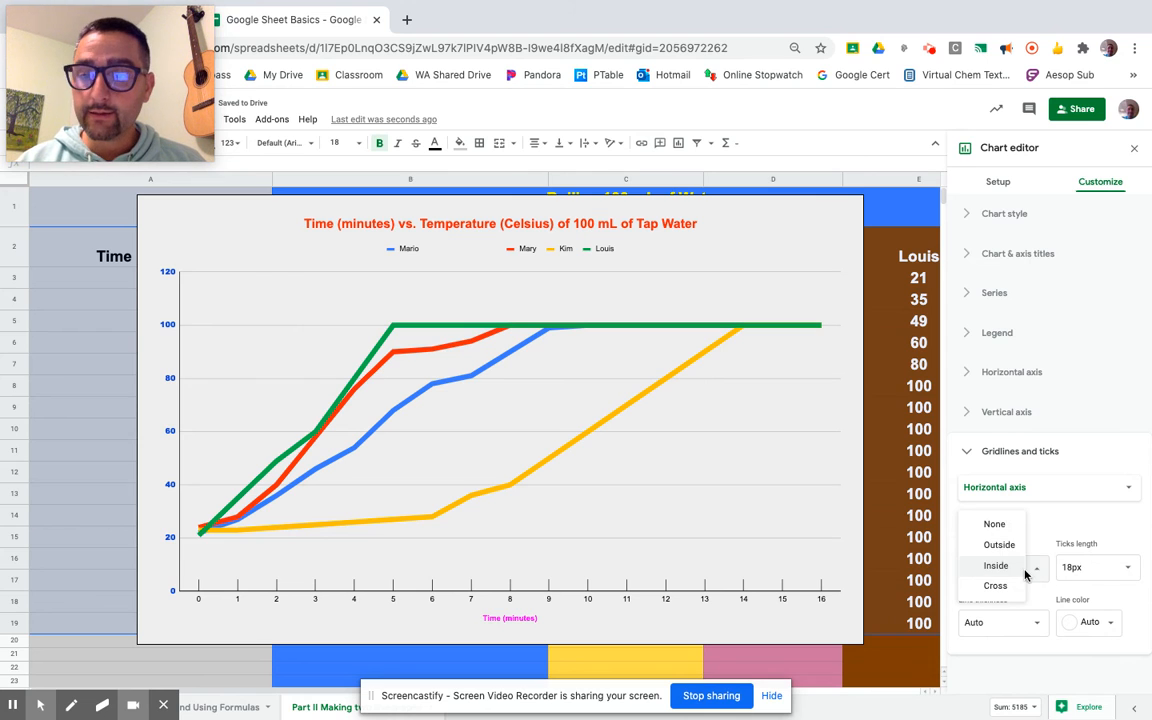
left_click(1000, 586)
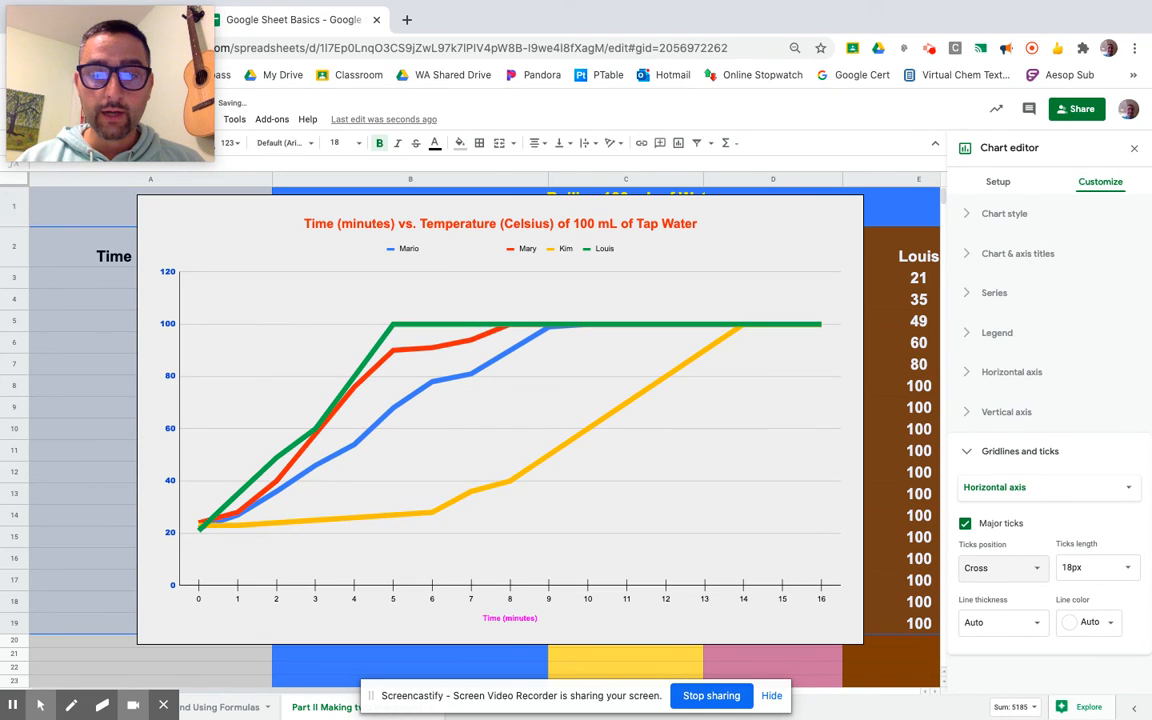
left_click(1010, 622)
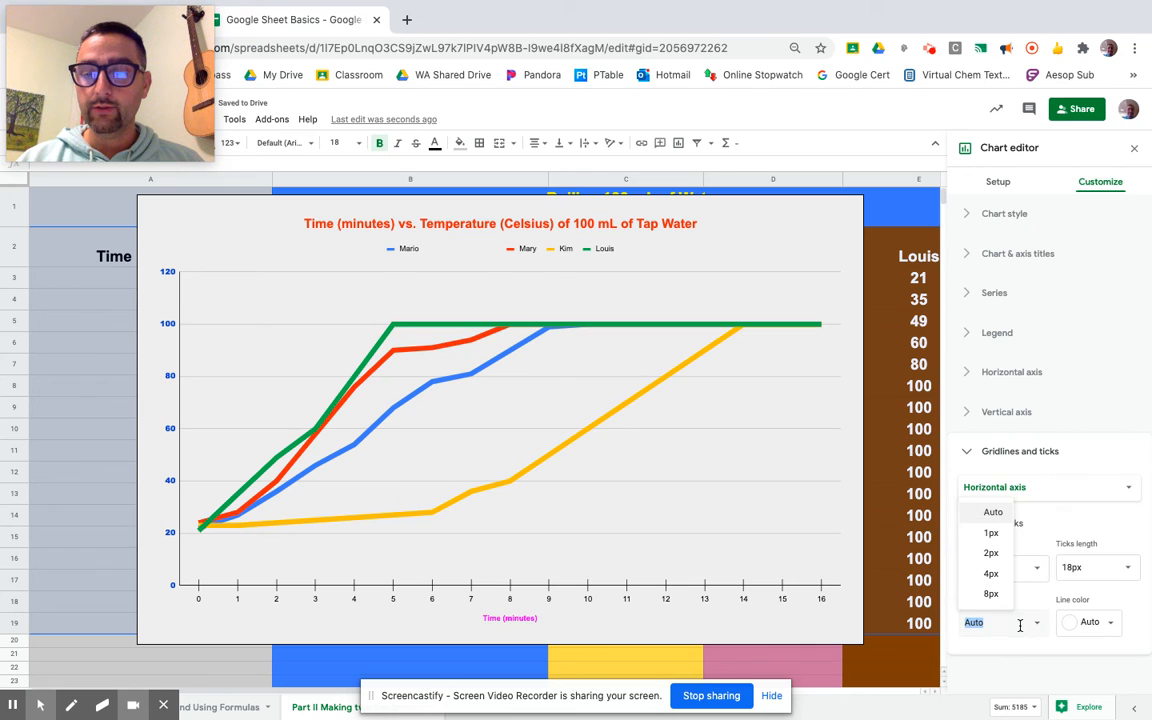
left_click(991, 572)
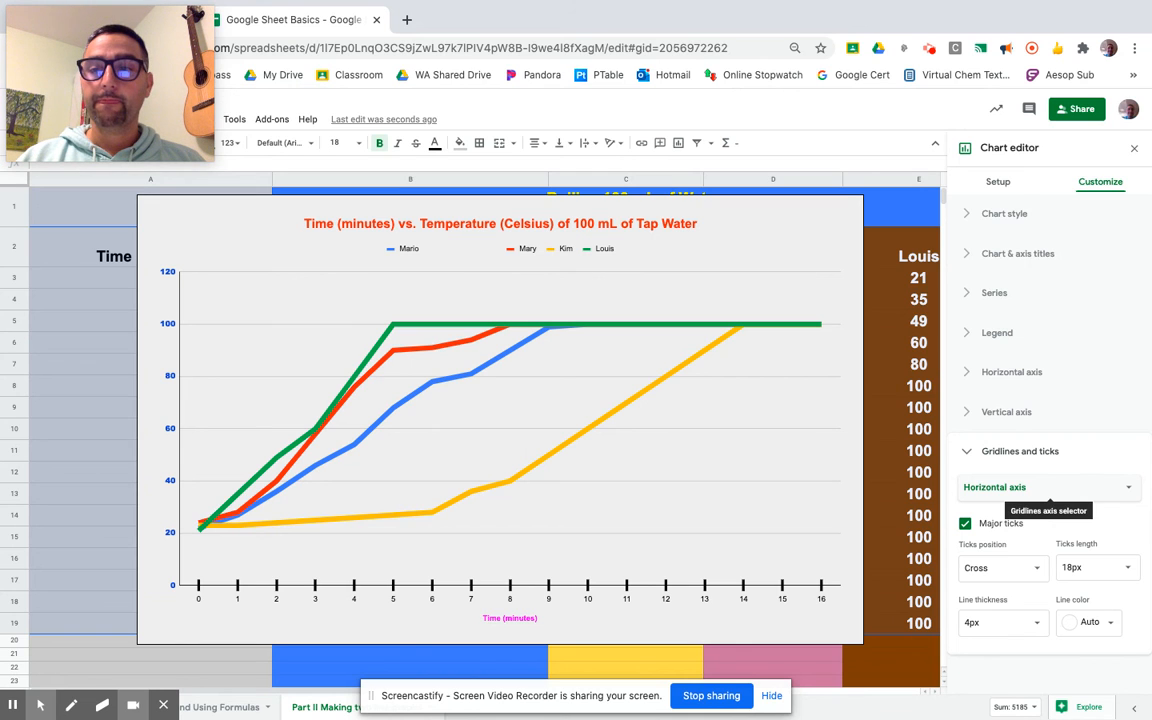
Switch the chart type to Combo chart and undo the change
left_click(998, 184)
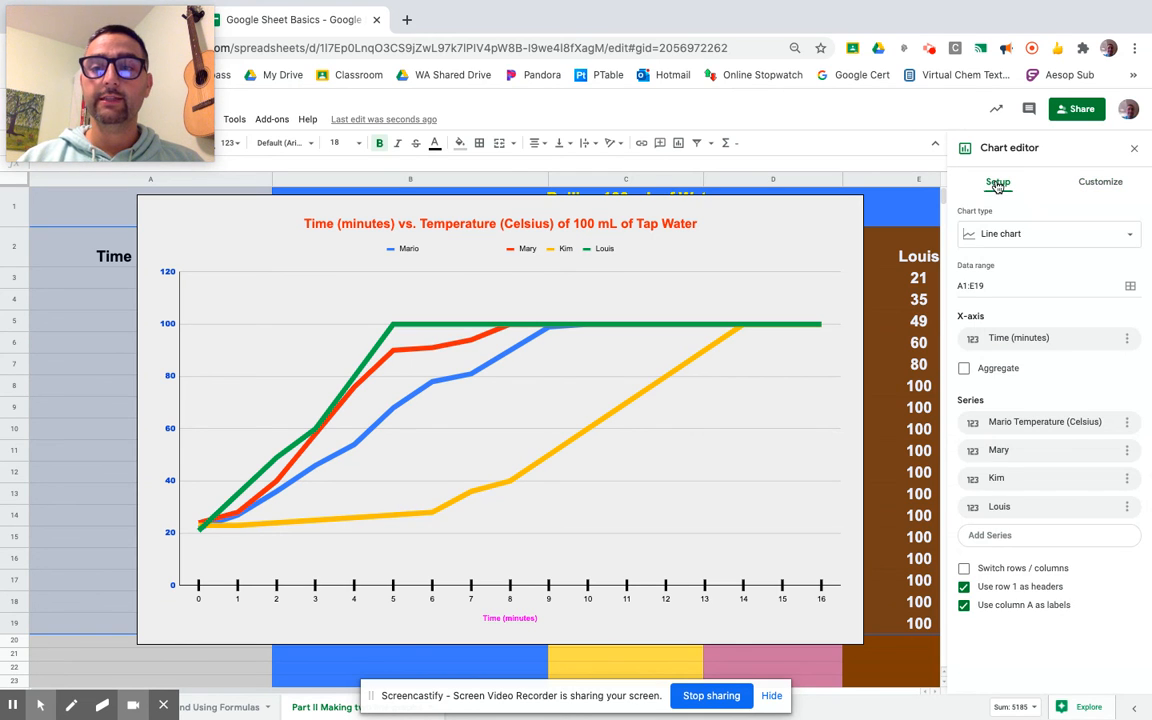
left_click(1130, 238)
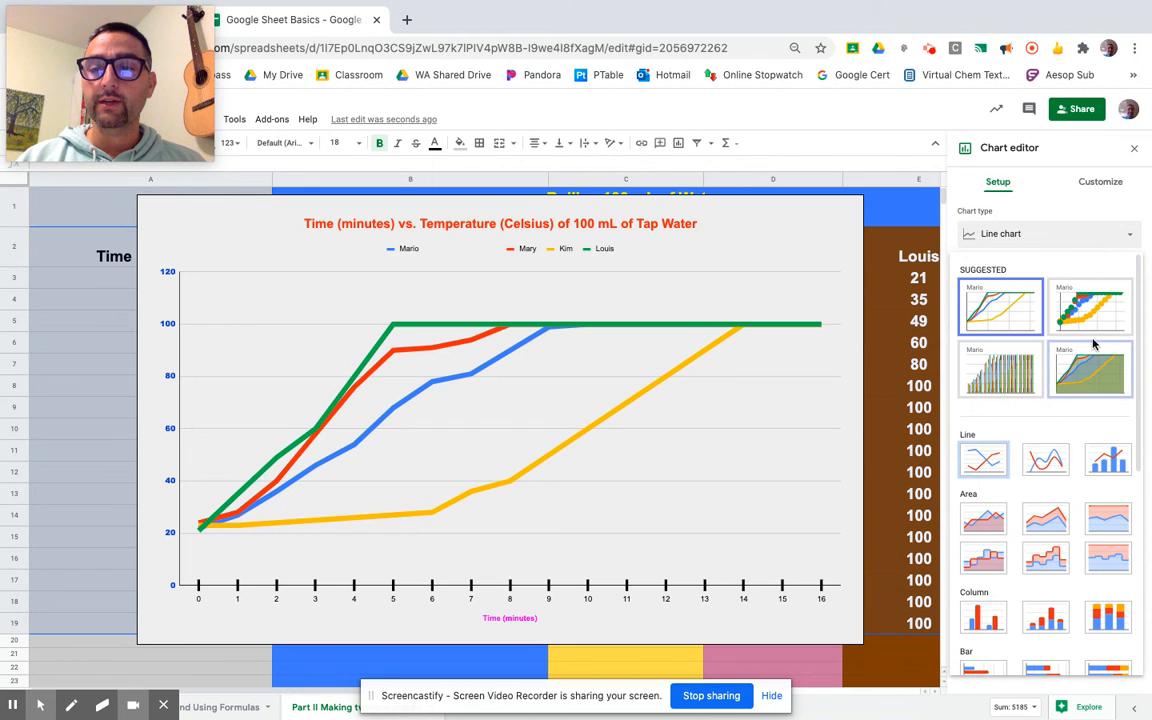
left_click(1108, 459)
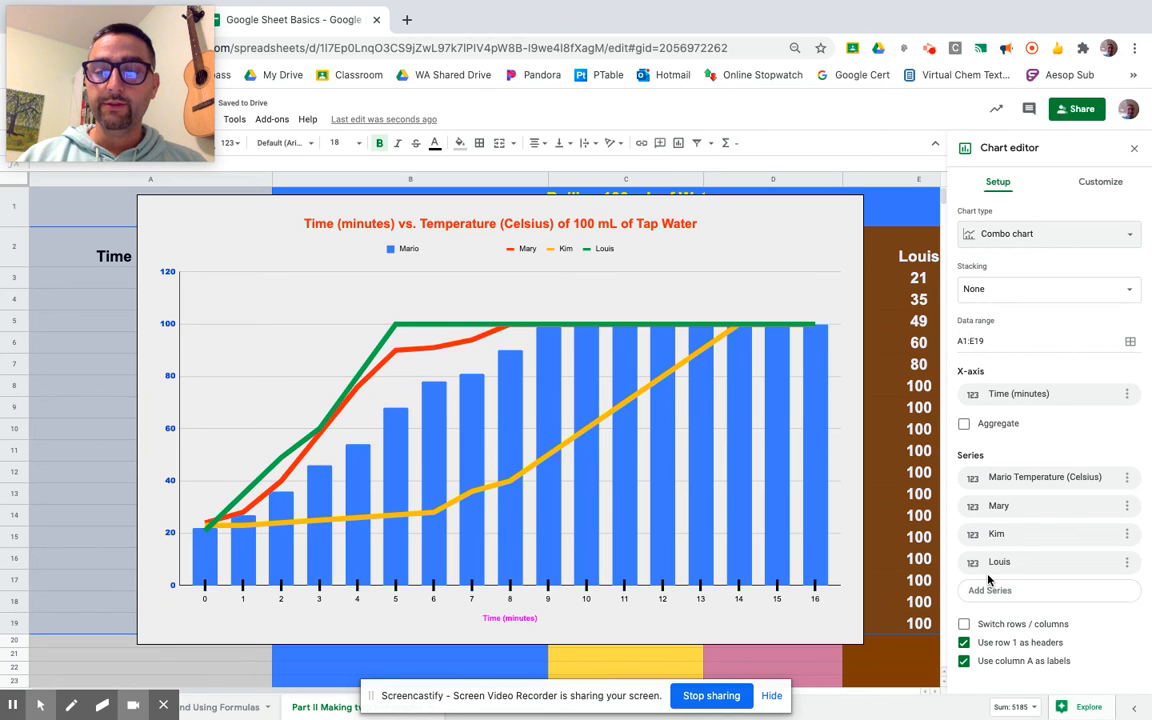
key("super+z")
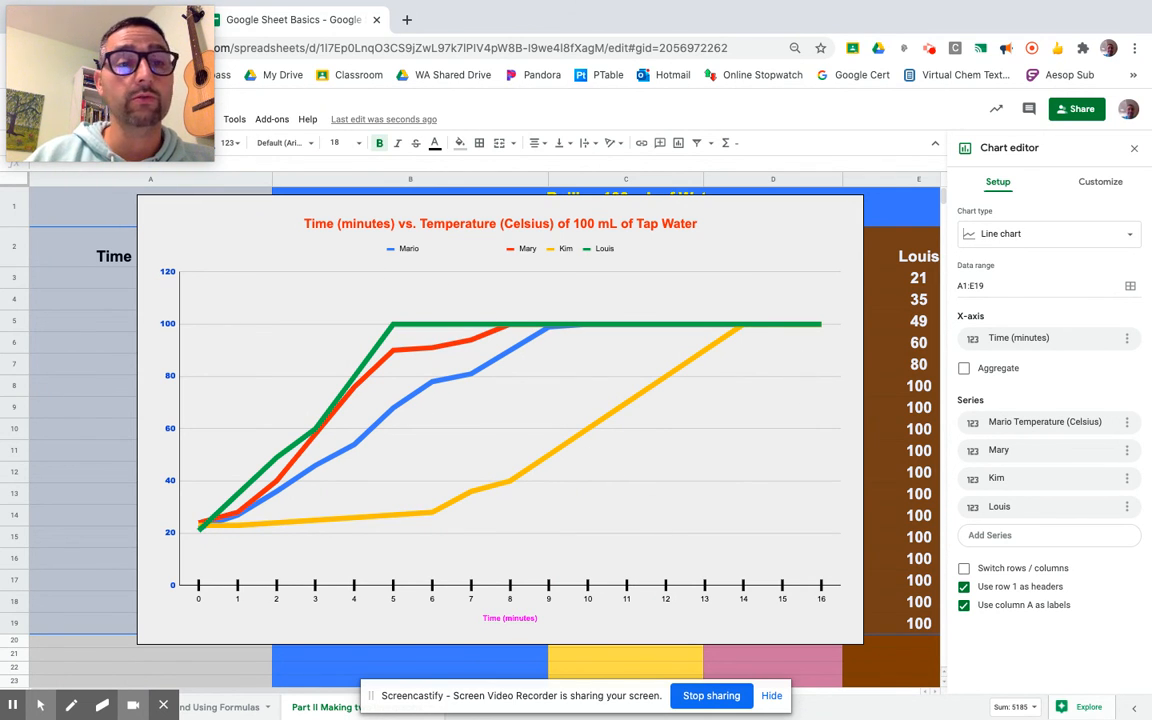
Select the chart and open its context menu and its more-options menu
left_click(713, 291)
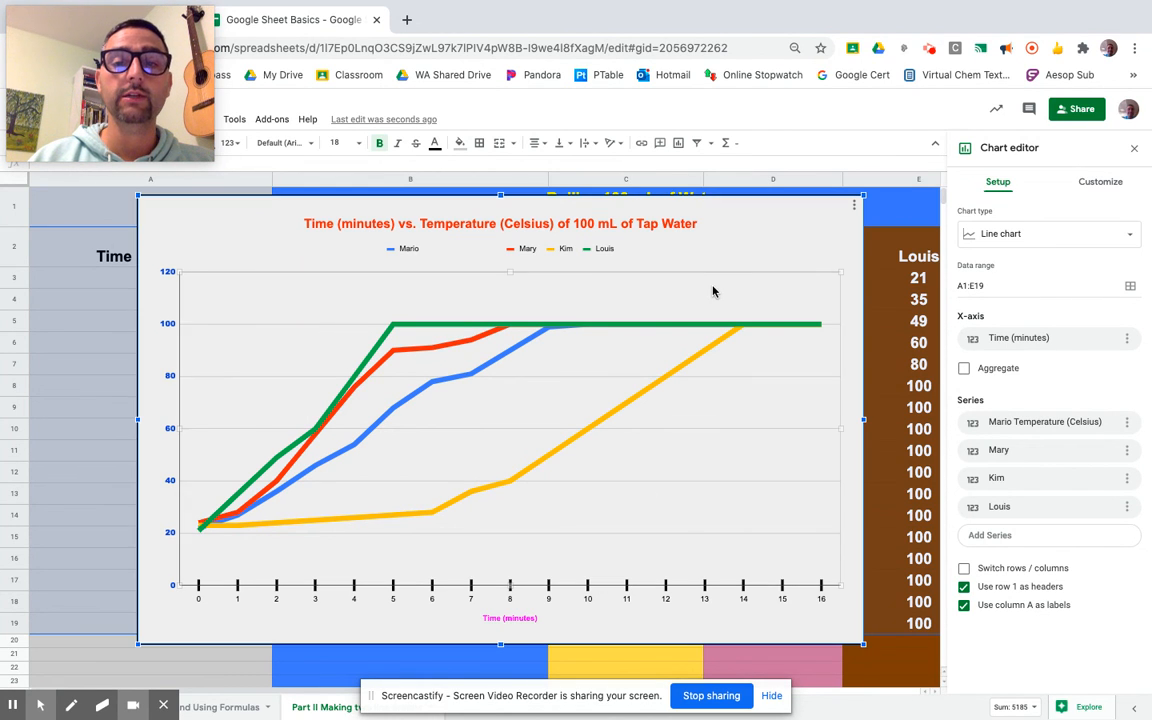
right_click(713, 291)
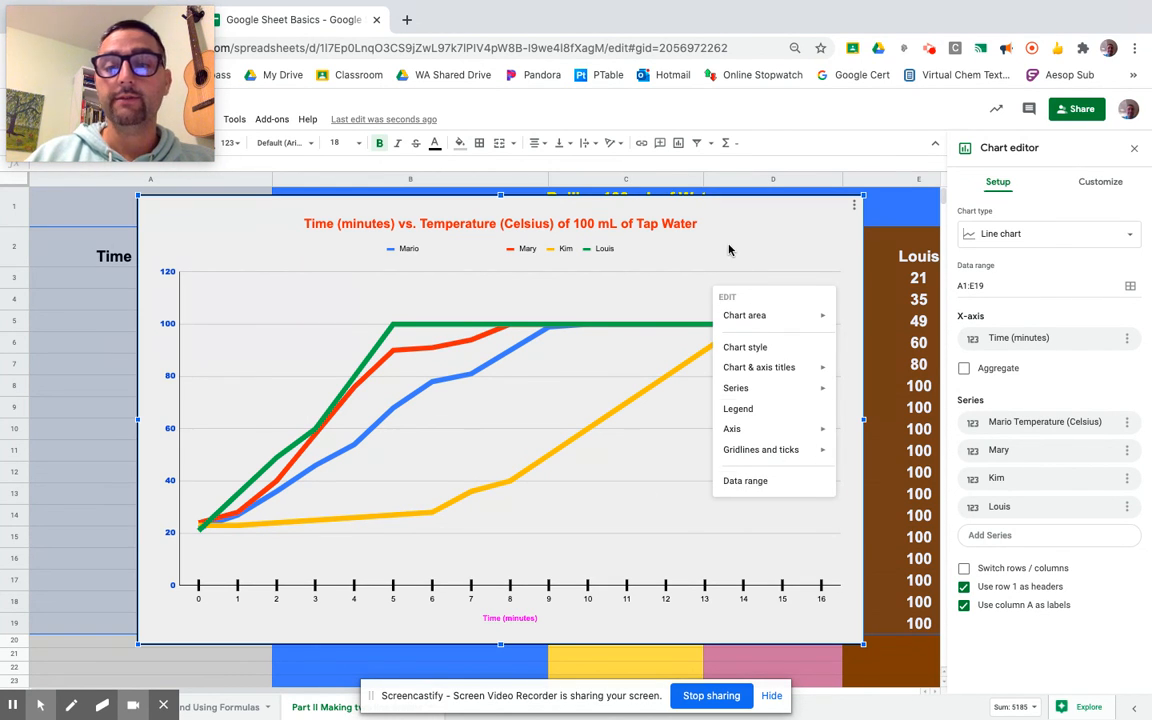
left_click(854, 208)
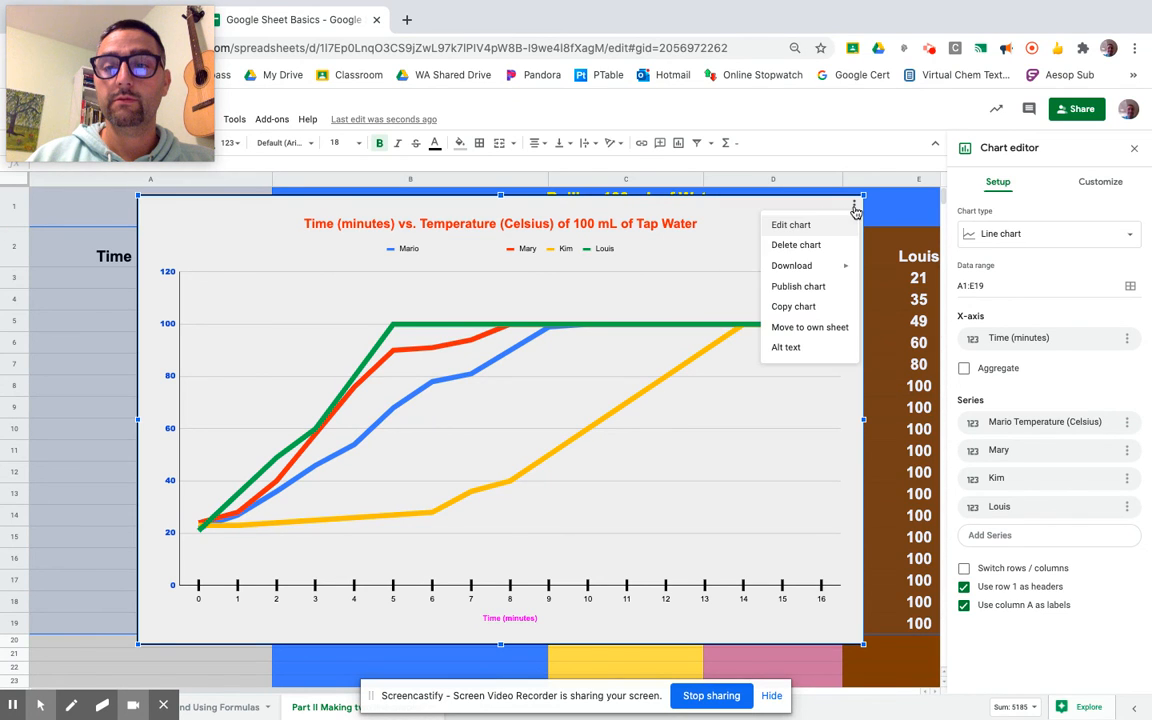
left_click(682, 262)
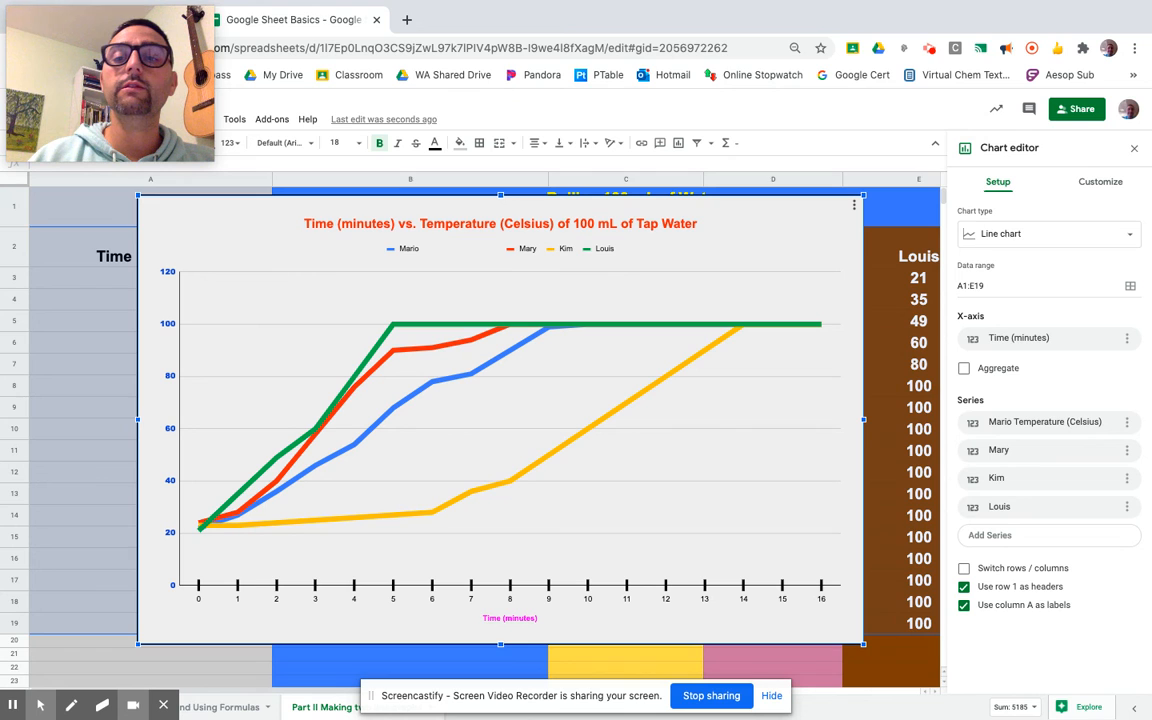
left_click(854, 207)
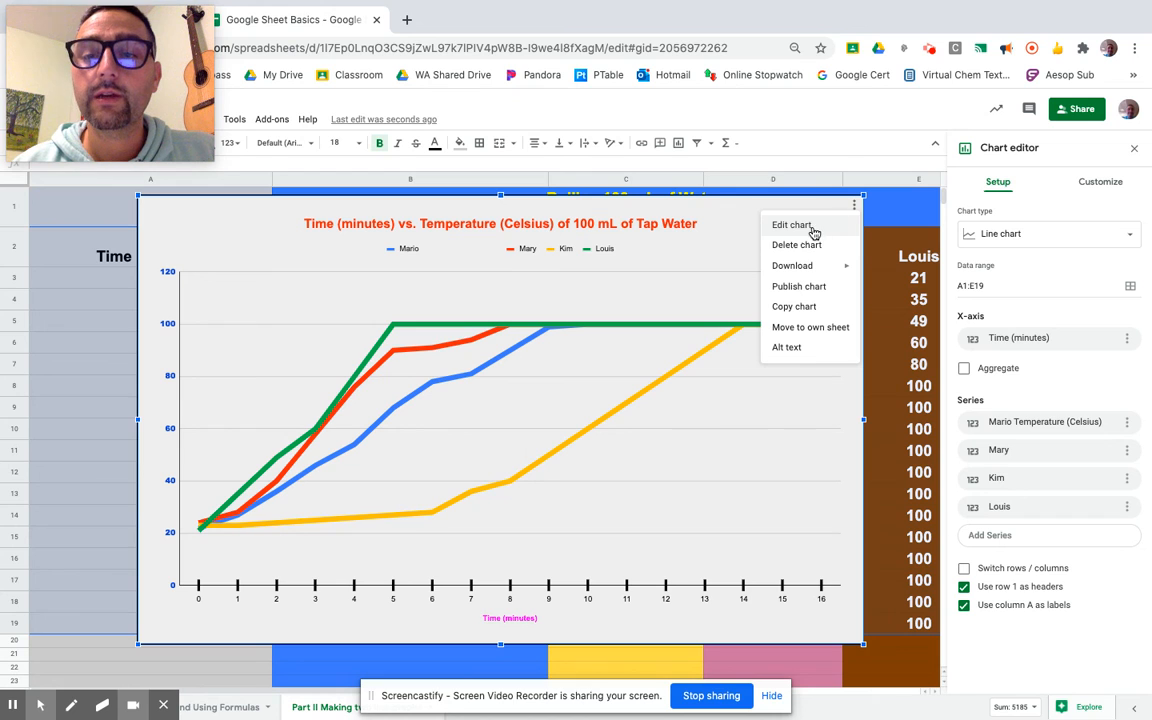